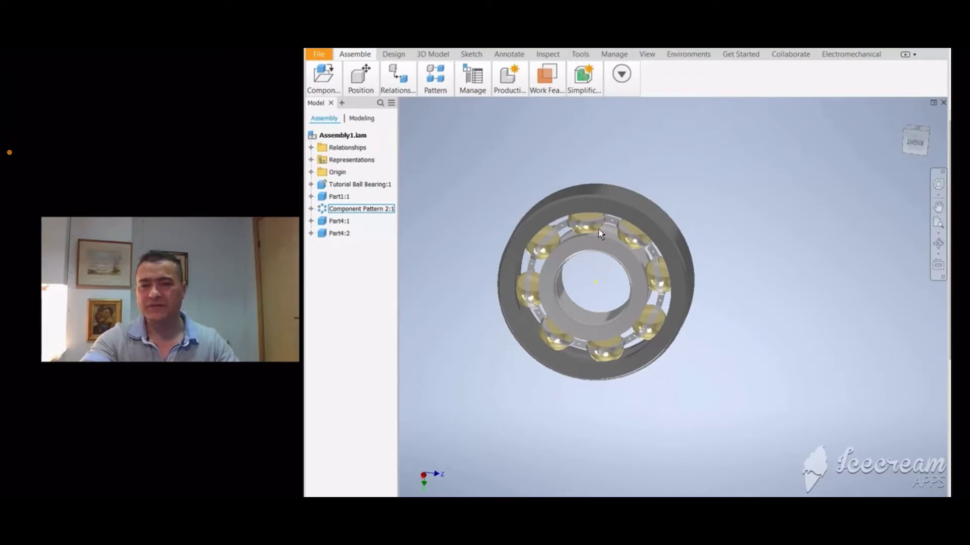
Step: Rotate the ball cage inside the bearing assembly to examine how the balls and cage move
{"action": "left_click", "coordinate": [598, 228]}
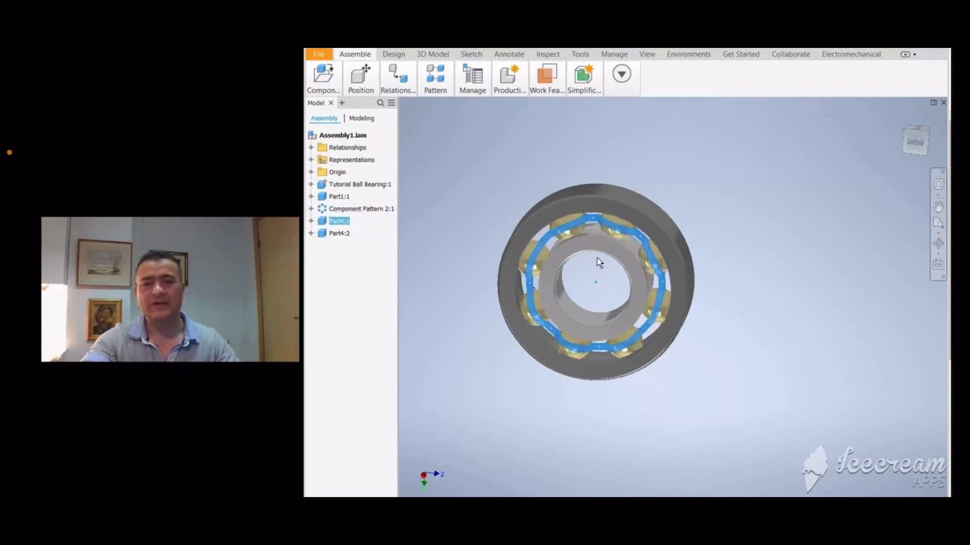
{"action": "left_click_drag", "start_coordinate": [598, 261], "coordinate": [776, 329]}
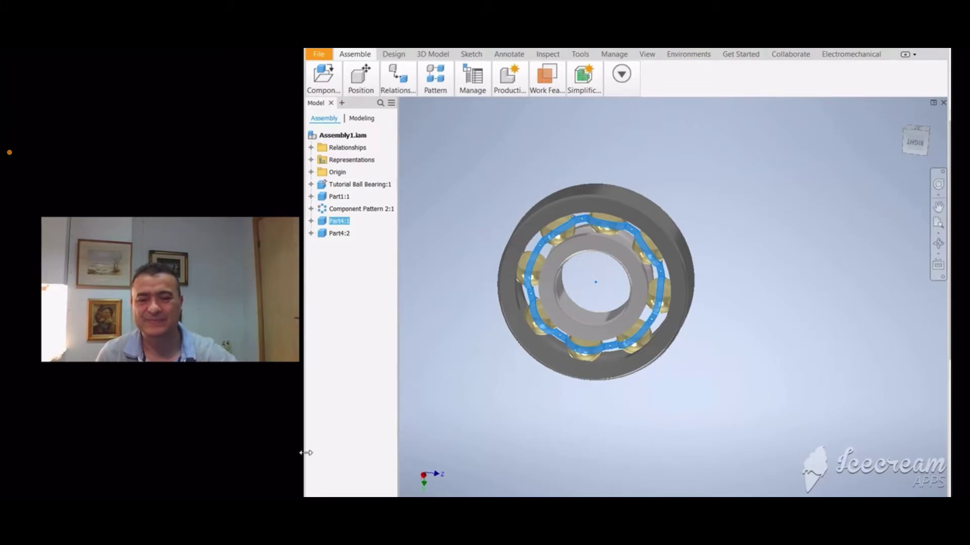
{"action": "left_click_drag", "start_coordinate": [306, 452], "coordinate": [19, 453]}
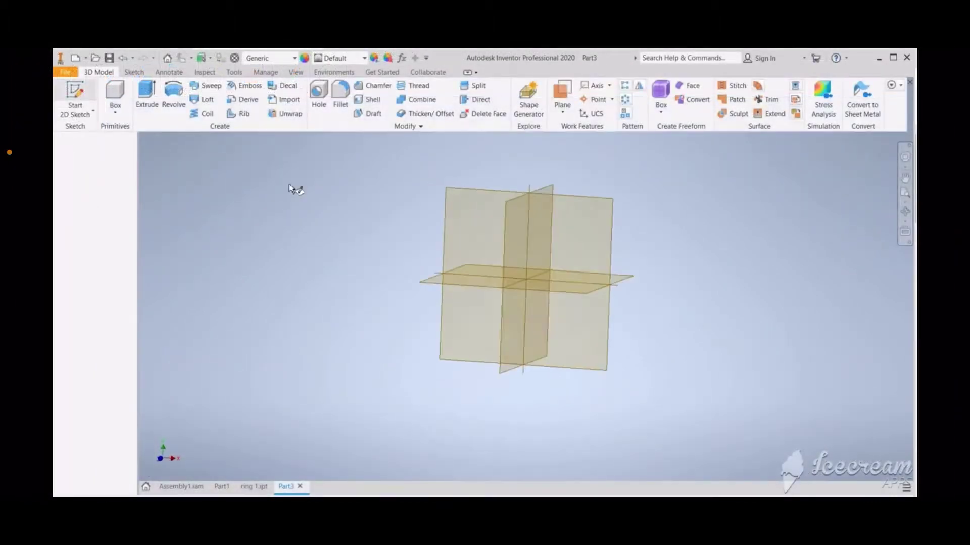
Step: Start a sketch on the front XY plane and draw a rectangle about 7.7 by 3.6 mm above the origin
{"action": "left_click", "coordinate": [483, 171]}
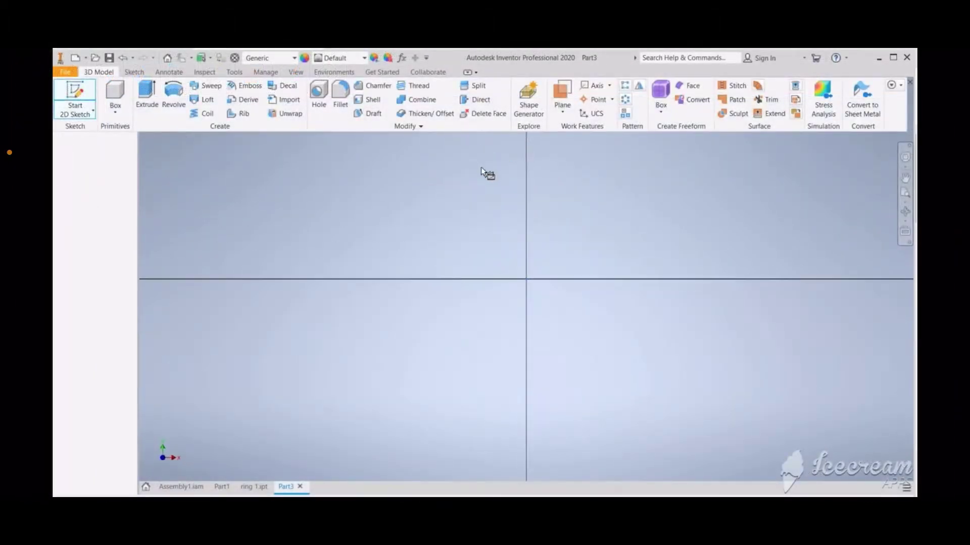
{"action": "left_click", "coordinate": [105, 75]}
{"action": "left_click", "coordinate": [132, 75]}
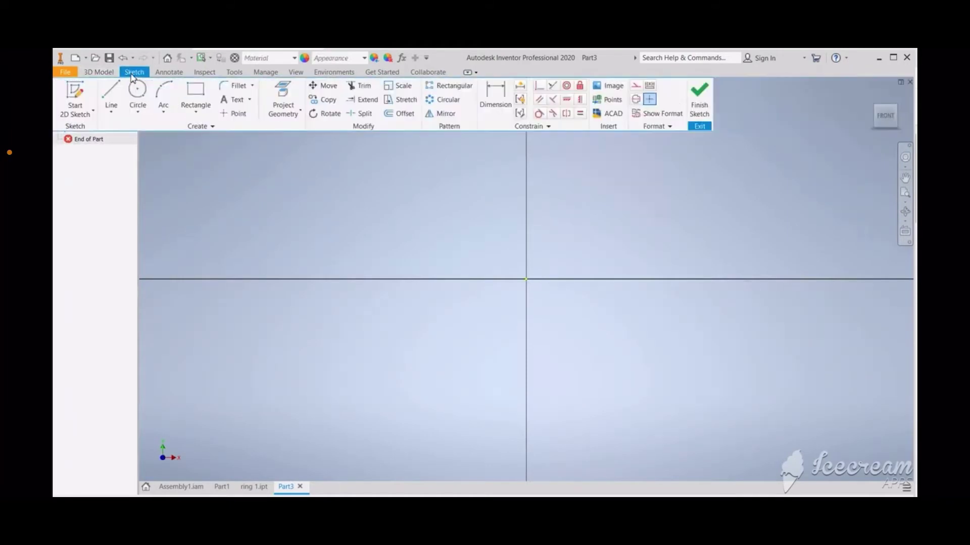
{"action": "left_click", "coordinate": [196, 91]}
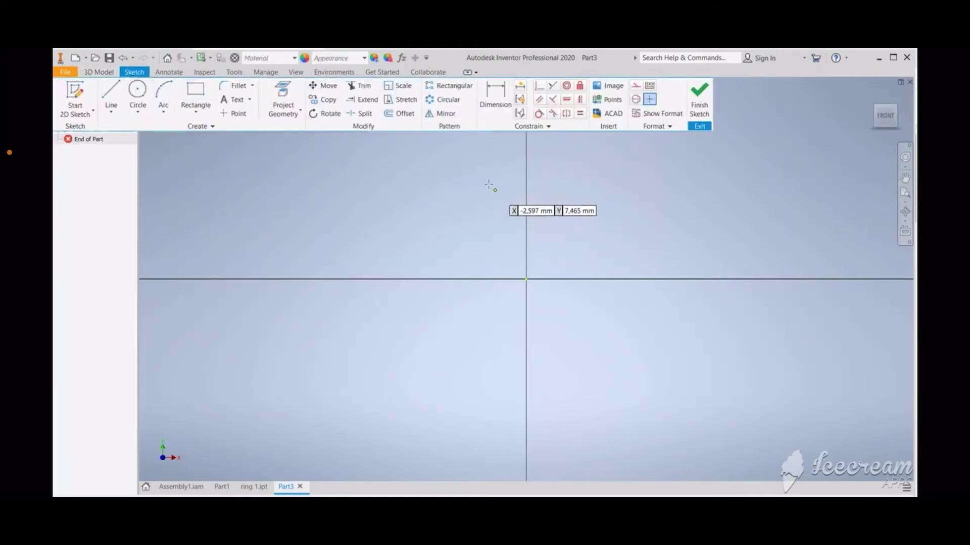
{"action": "left_click", "coordinate": [482, 170]}
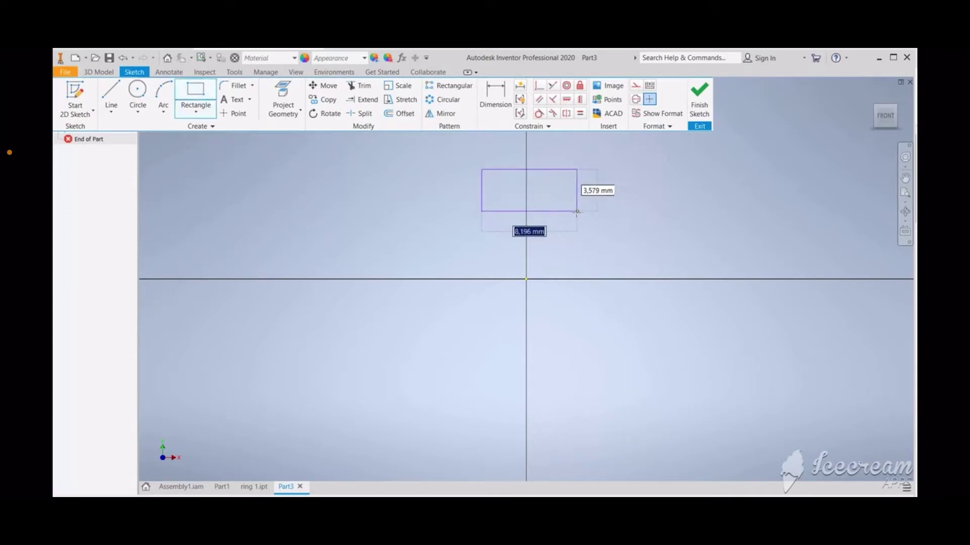
{"action": "left_click", "coordinate": [573, 212]}
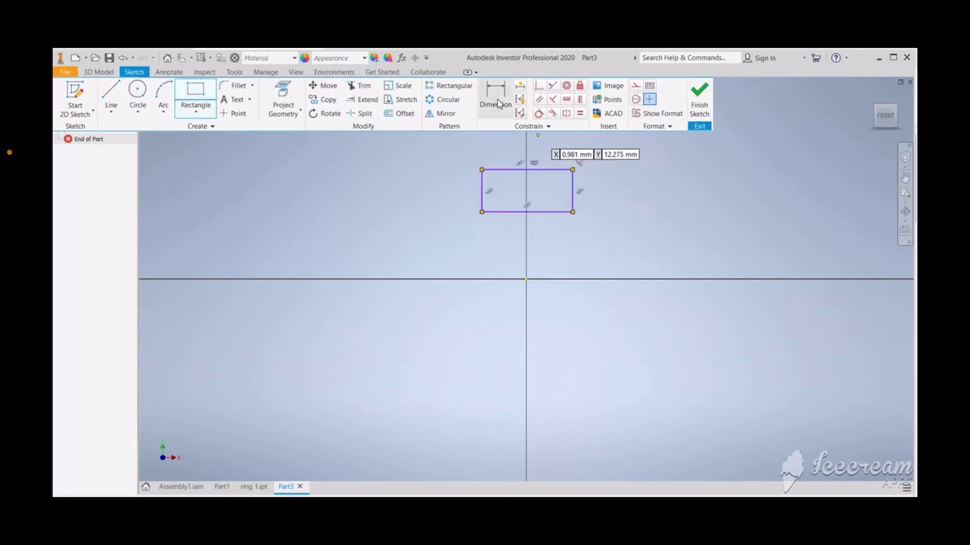
Step: Dimension the rectangle's top edge and set its width to 31 mm
{"action": "key", "text": "d"}
{"action": "left_click", "coordinate": [504, 170]}
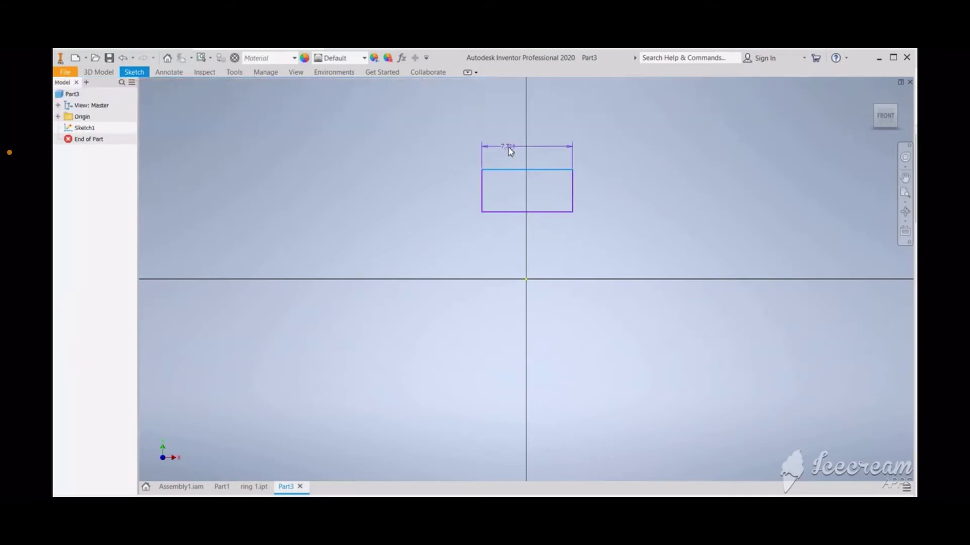
{"action": "left_click", "coordinate": [508, 148]}
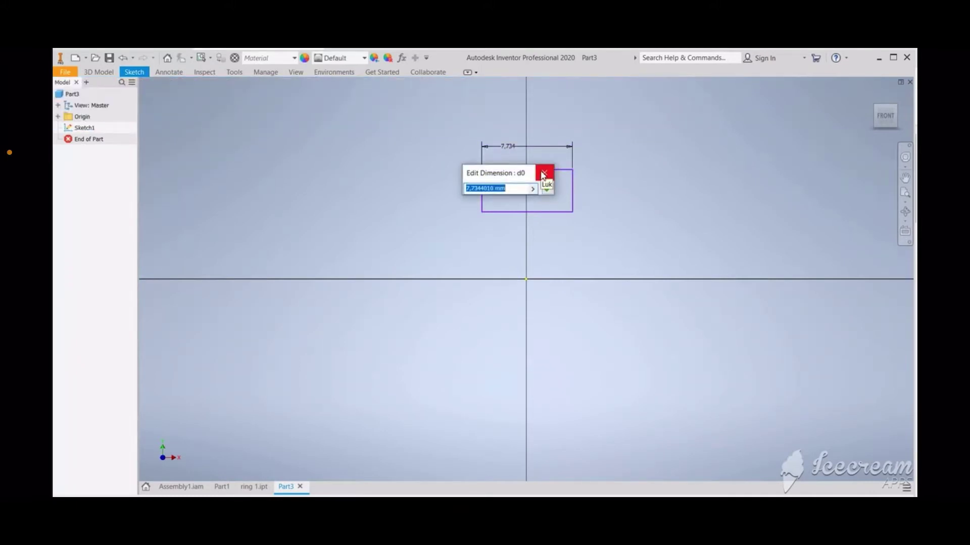
{"action": "type", "text": "31"}
{"action": "left_click", "coordinate": [542, 172]}
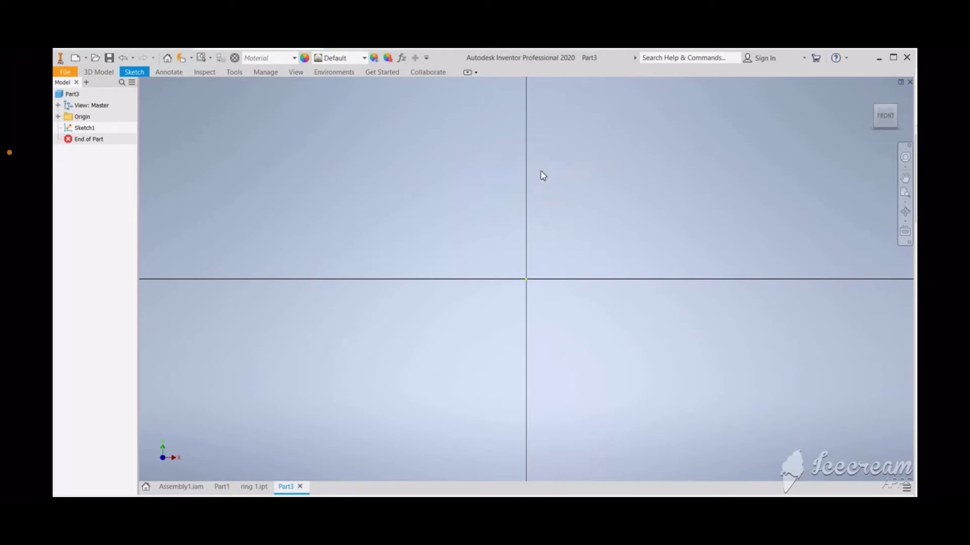
{"action": "scroll", "coordinate": [542, 181], "scroll_direction": "down", "scroll_amount": 3}
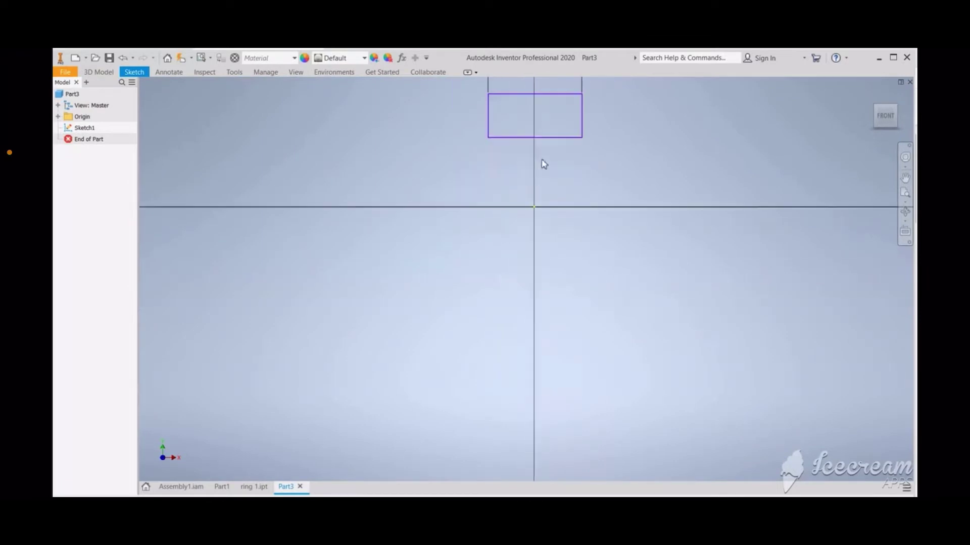
{"action": "scroll", "coordinate": [598, 100], "scroll_direction": "up", "scroll_amount": 5}
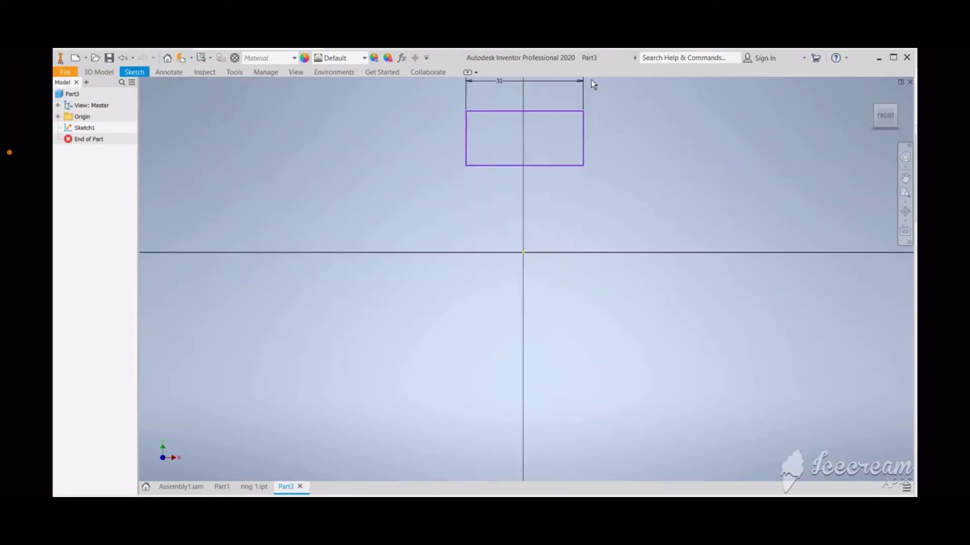
{"action": "scroll", "coordinate": [584, 100], "scroll_direction": "down", "scroll_amount": 2}
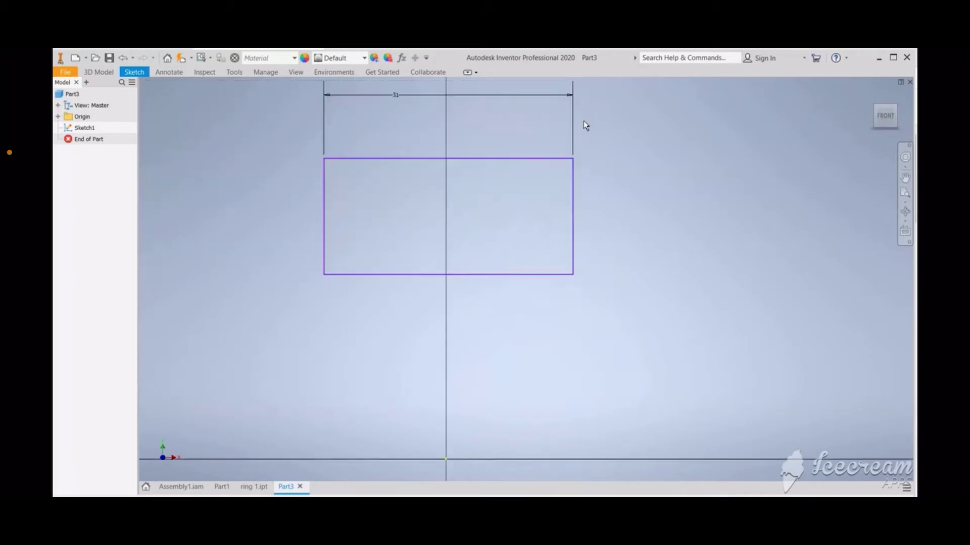
Step: Dimension the rectangle's right side and set its height to 12 mm
{"action": "left_click", "coordinate": [170, 72]}
{"action": "left_click", "coordinate": [98, 72]}
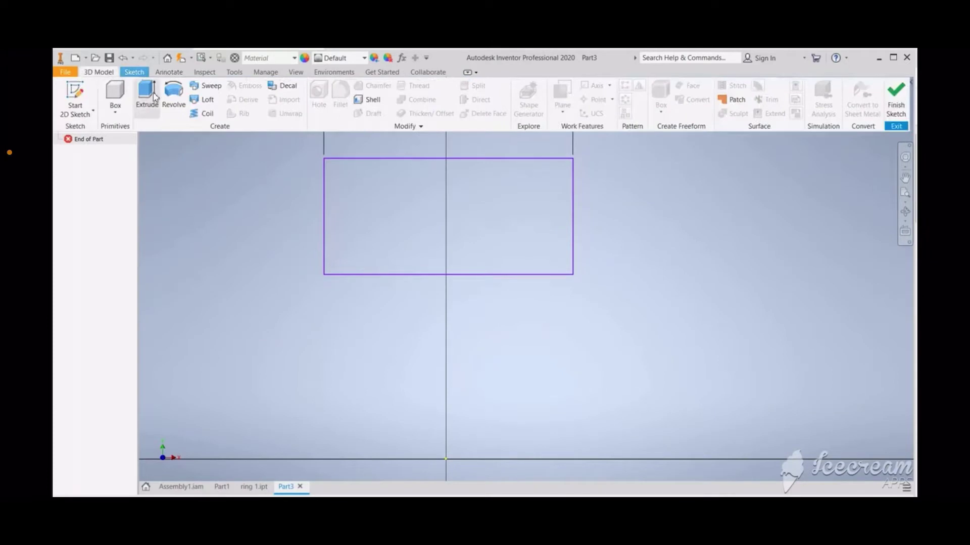
{"action": "left_click", "coordinate": [134, 71]}
{"action": "left_click", "coordinate": [495, 98]}
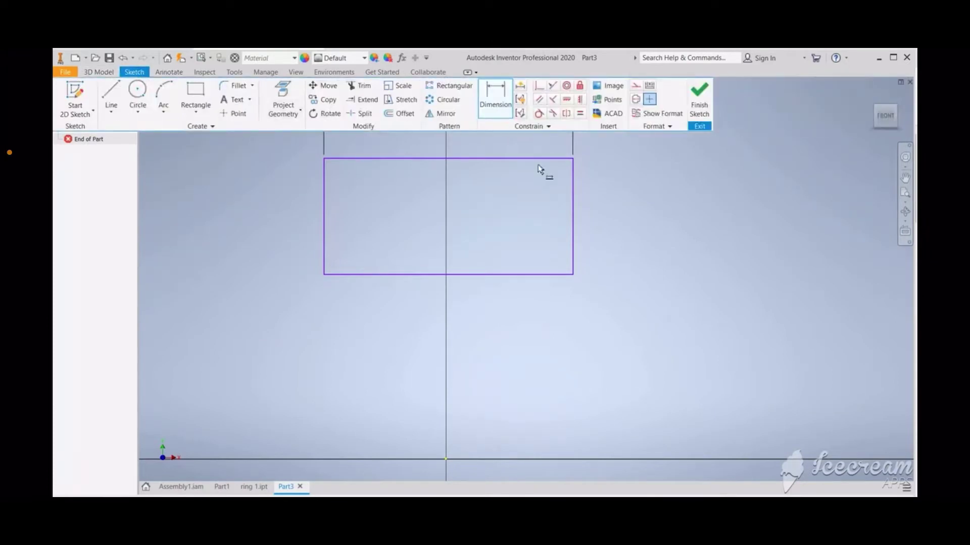
{"action": "left_click", "coordinate": [573, 196]}
{"action": "left_click", "coordinate": [625, 201]}
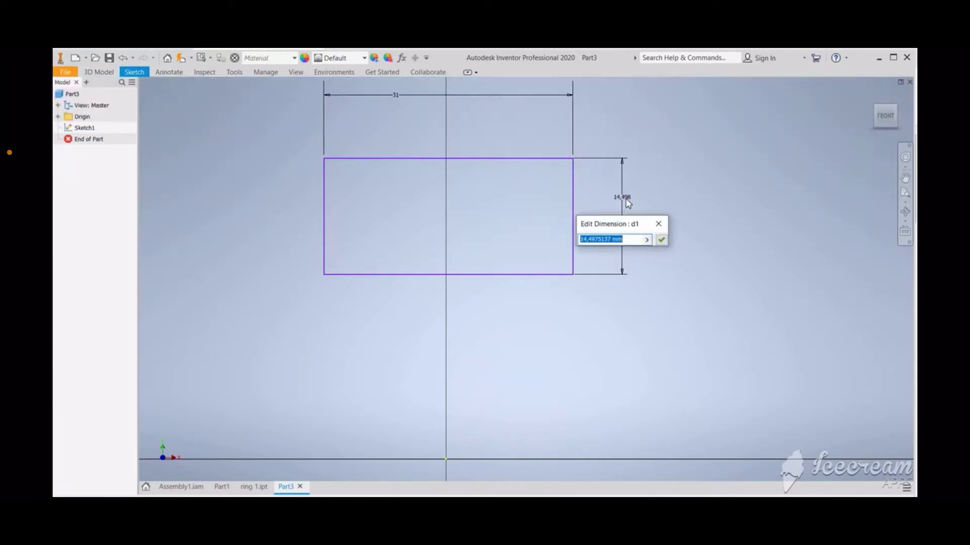
{"action": "type", "text": "12"}
{"action": "key", "text": "Return"}
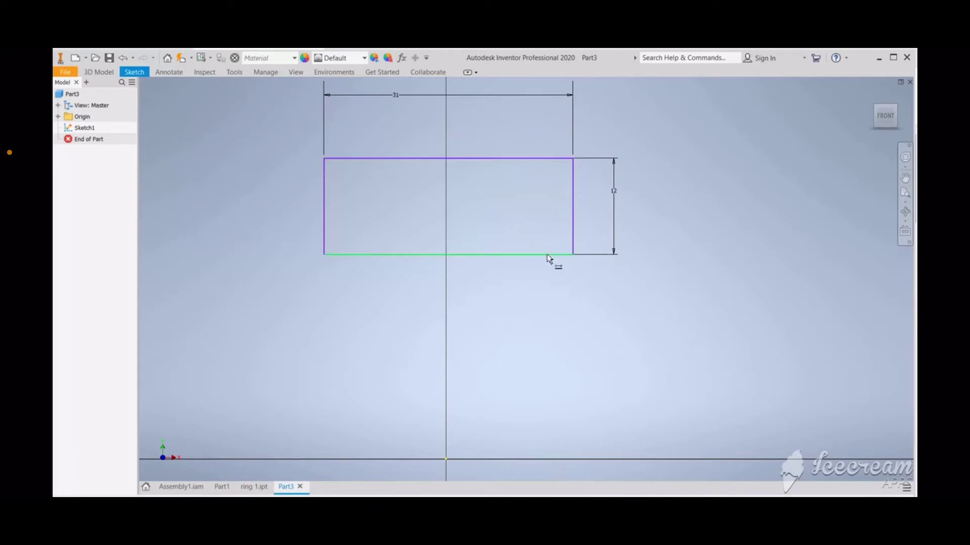
Step: Dimension the distance from the rectangle's bottom edge to the sketch origin and set it to 25 mm
{"action": "left_click_drag", "start_coordinate": [547, 257], "coordinate": [447, 460]}
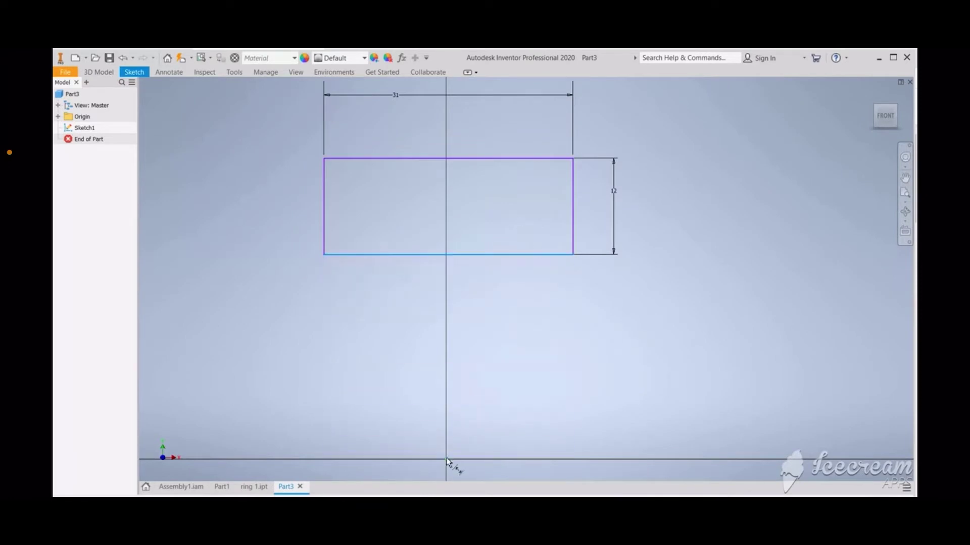
{"action": "left_click", "coordinate": [446, 461]}
{"action": "left_click", "coordinate": [610, 397]}
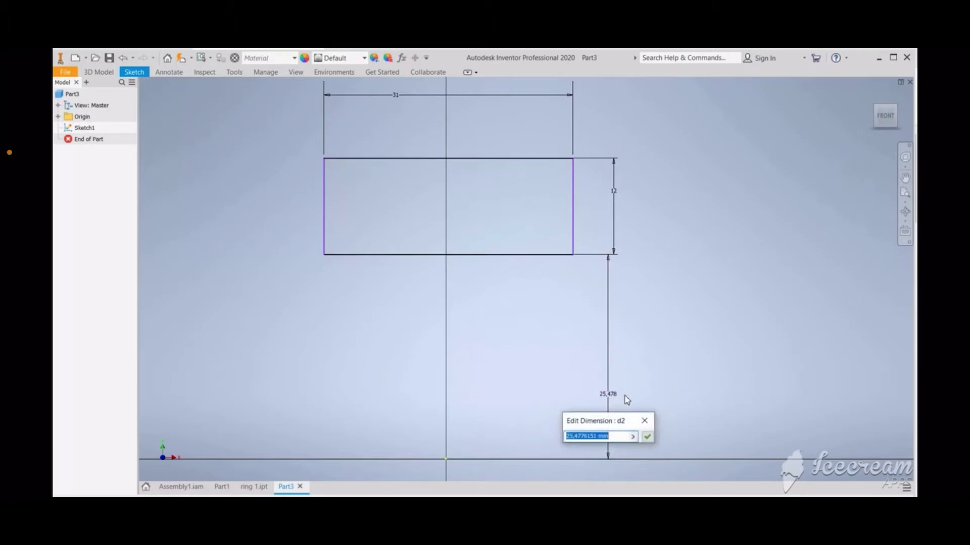
{"action": "type", "text": "25"}
{"action": "key", "text": "Return"}
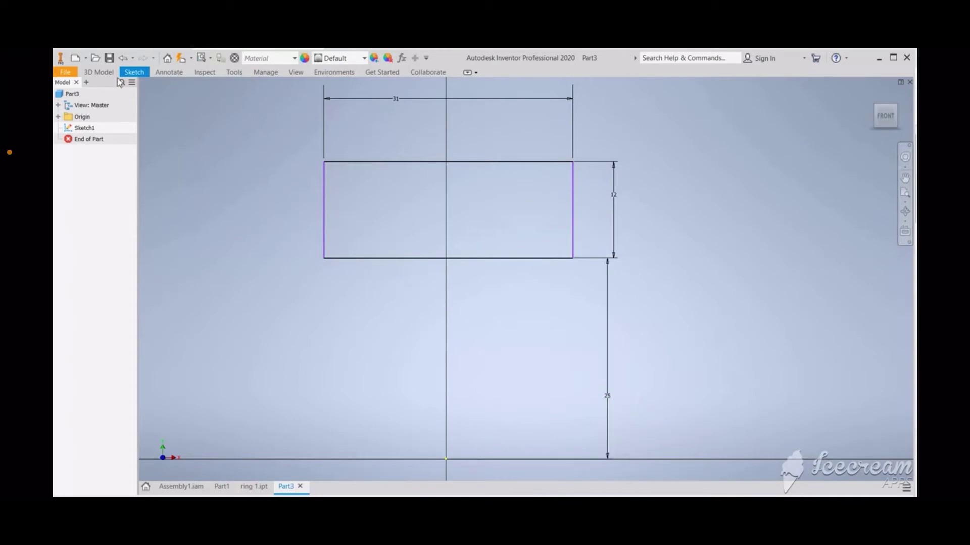
Step: Draw a circle about 10.7 mm in diameter centred above the rectangle's top edge, overlapping that edge near the vertical axis
{"action": "left_click", "coordinate": [134, 72]}
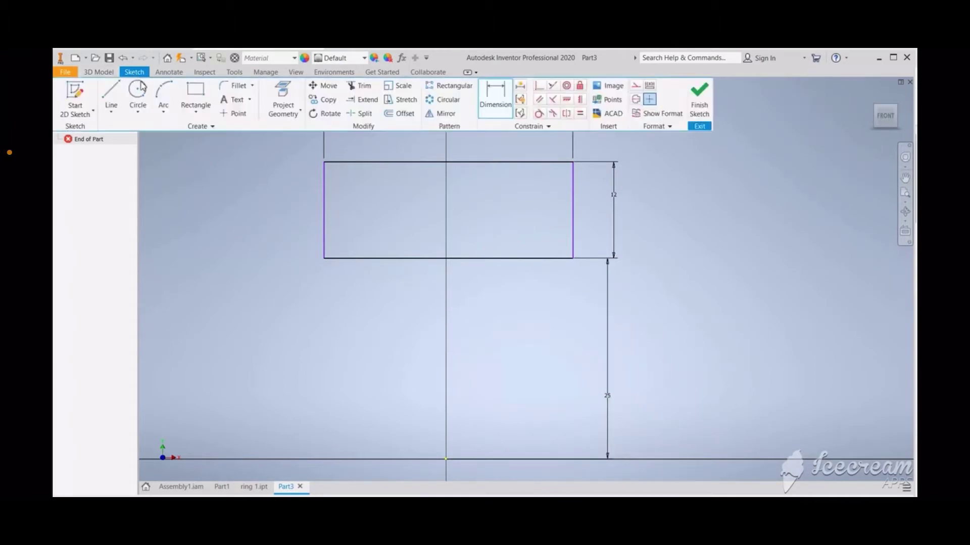
{"action": "left_click", "coordinate": [138, 88]}
{"action": "scroll", "coordinate": [417, 182], "scroll_direction": "down", "scroll_amount": 3}
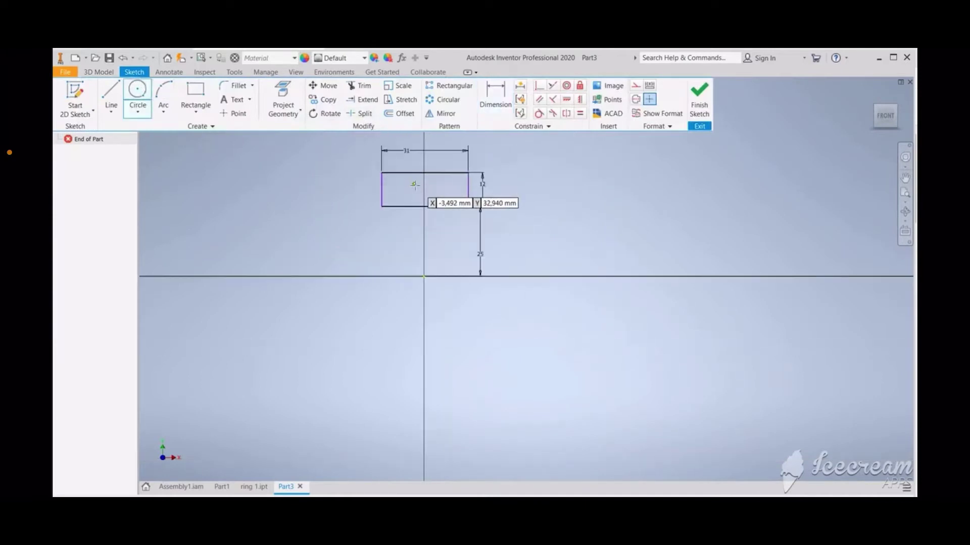
{"action": "scroll", "coordinate": [414, 184], "scroll_direction": "up", "scroll_amount": 5}
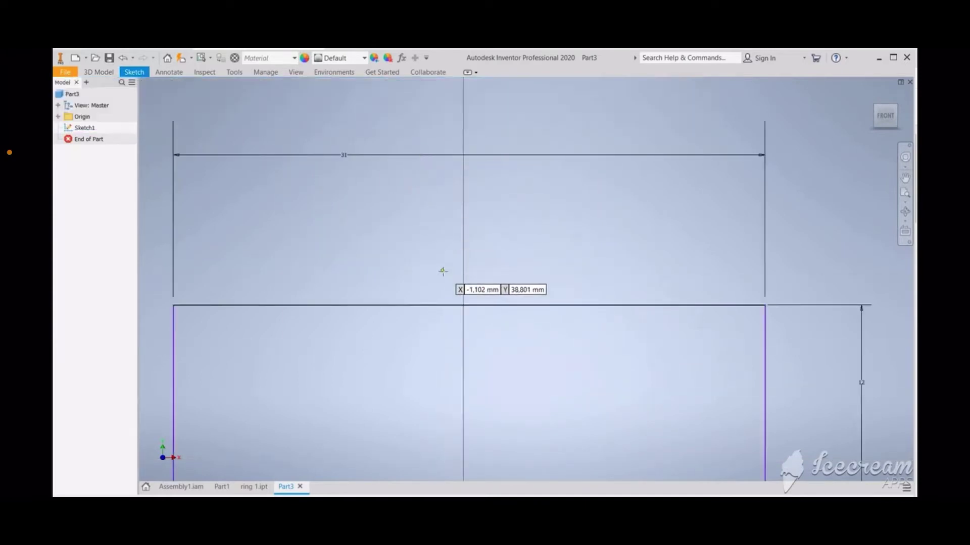
{"action": "left_click", "coordinate": [440, 244]}
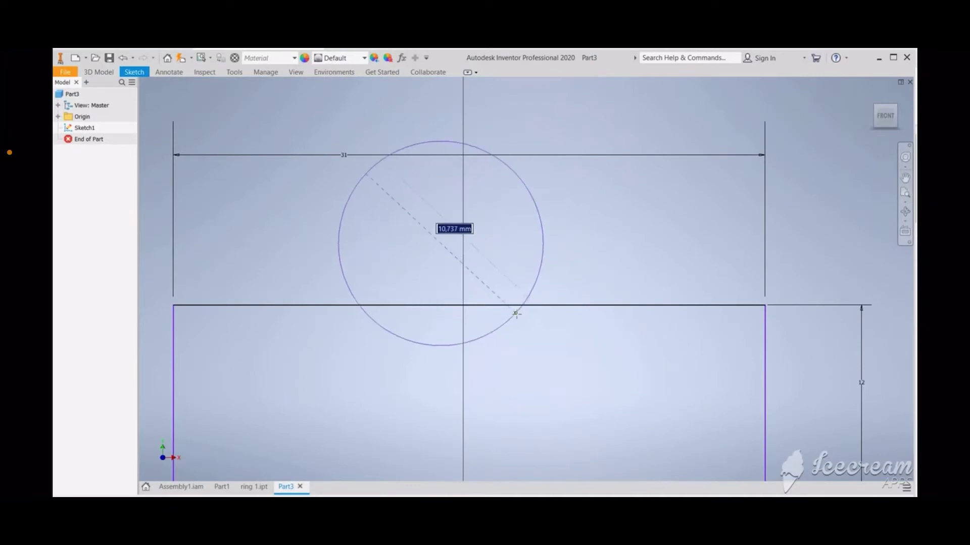
{"action": "left_click", "coordinate": [516, 314]}
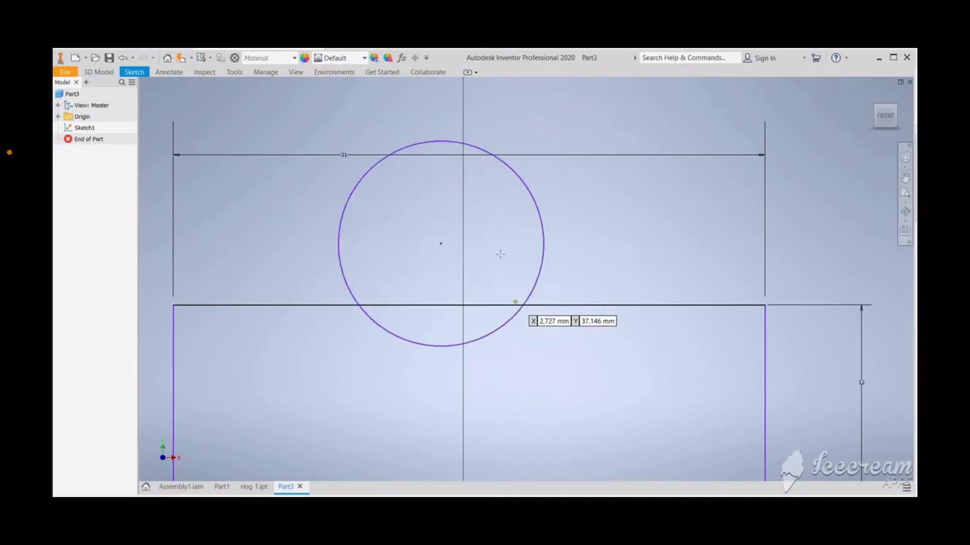
Step: Trim the circle's portion above the rectangle and the edge segment spanning the arc to leave a concave groove
{"action": "left_click", "coordinate": [141, 76]}
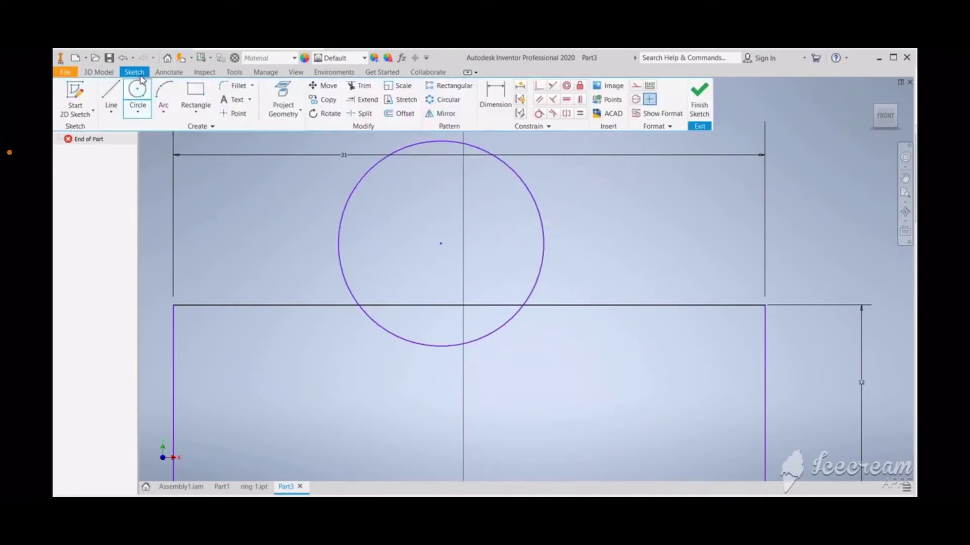
{"action": "left_click", "coordinate": [361, 86]}
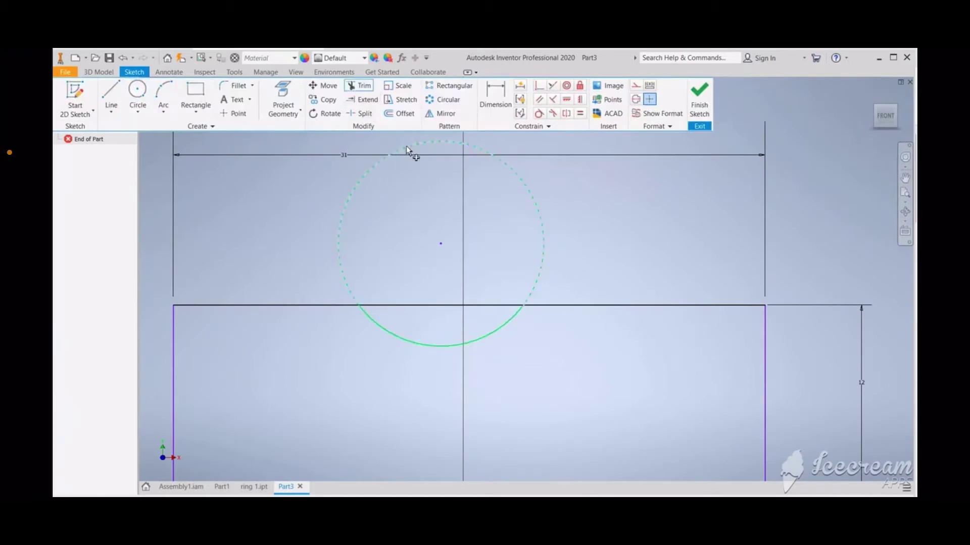
{"action": "left_click", "coordinate": [406, 147]}
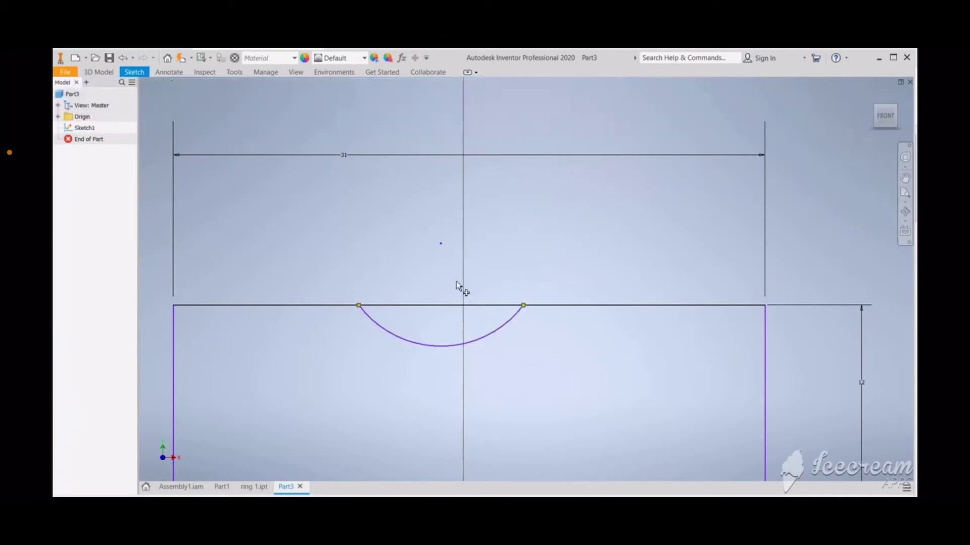
{"action": "left_click", "coordinate": [440, 305]}
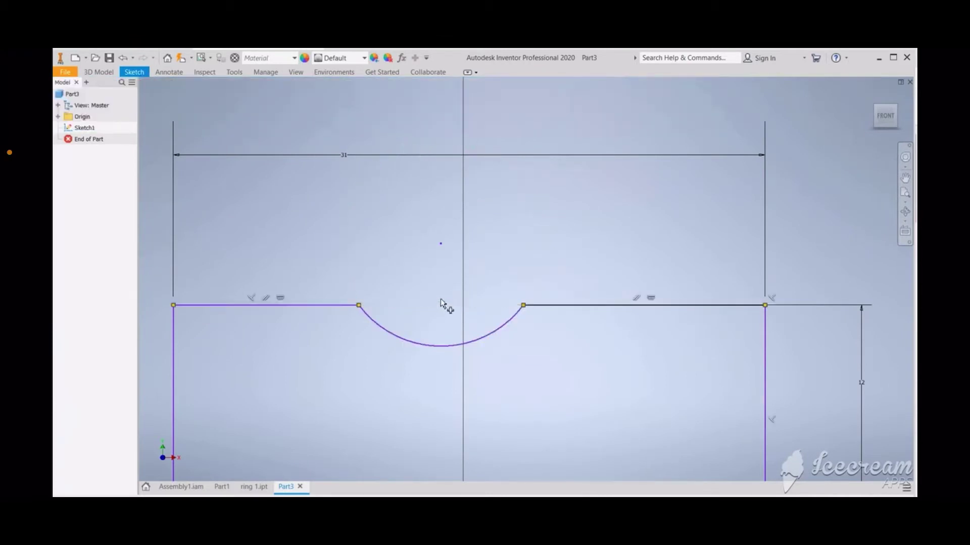
Step: Apply an Equal constraint to the two top edge segments on either side of the groove
{"action": "left_click", "coordinate": [141, 75]}
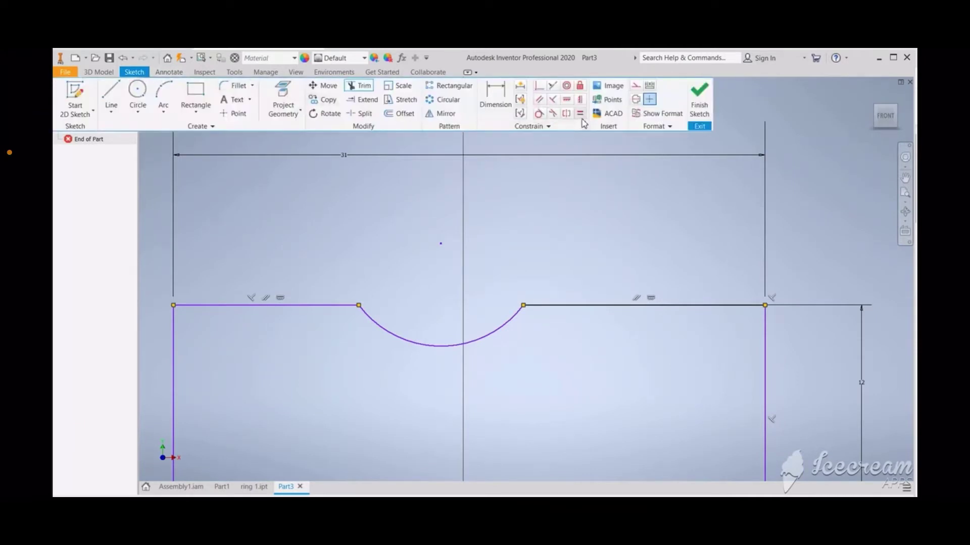
{"action": "left_click", "coordinate": [582, 305]}
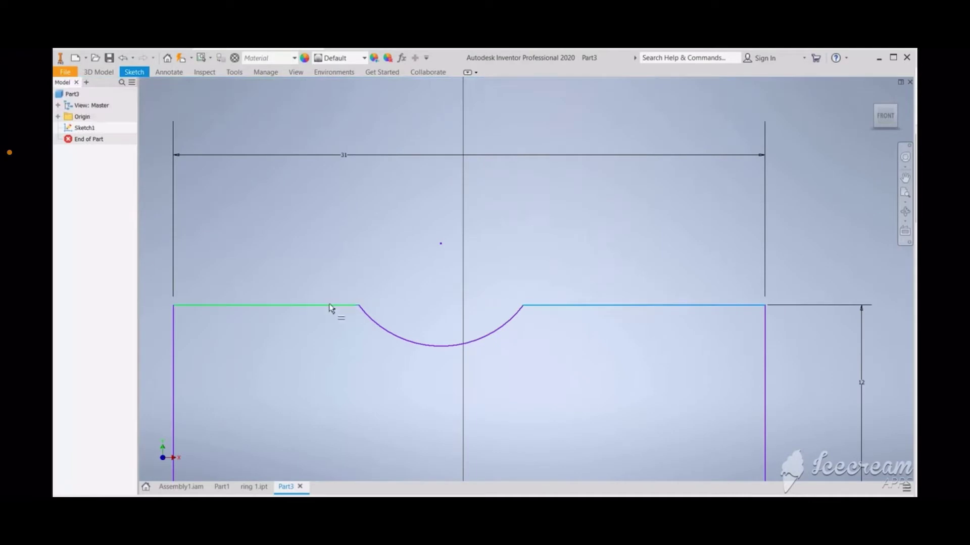
{"action": "left_click", "coordinate": [329, 305]}
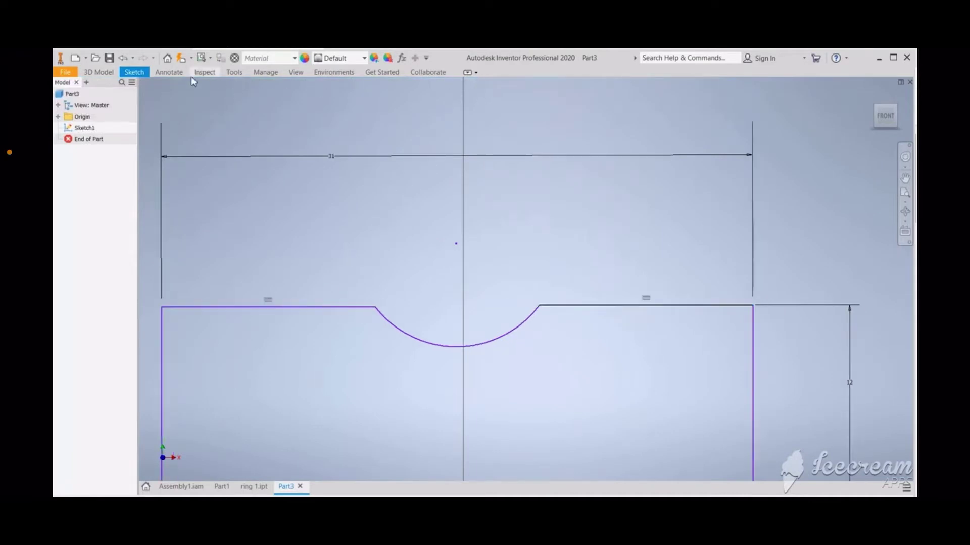
Step: Apply a Vertical constraint aligning the bottom edge's midpoint with the sketch origin, centring the profile on the vertical axis
{"action": "left_click", "coordinate": [134, 72]}
{"action": "scroll", "coordinate": [481, 249], "scroll_direction": "up", "scroll_amount": 2}
{"action": "scroll", "coordinate": [480, 256], "scroll_direction": "down", "scroll_amount": 4}
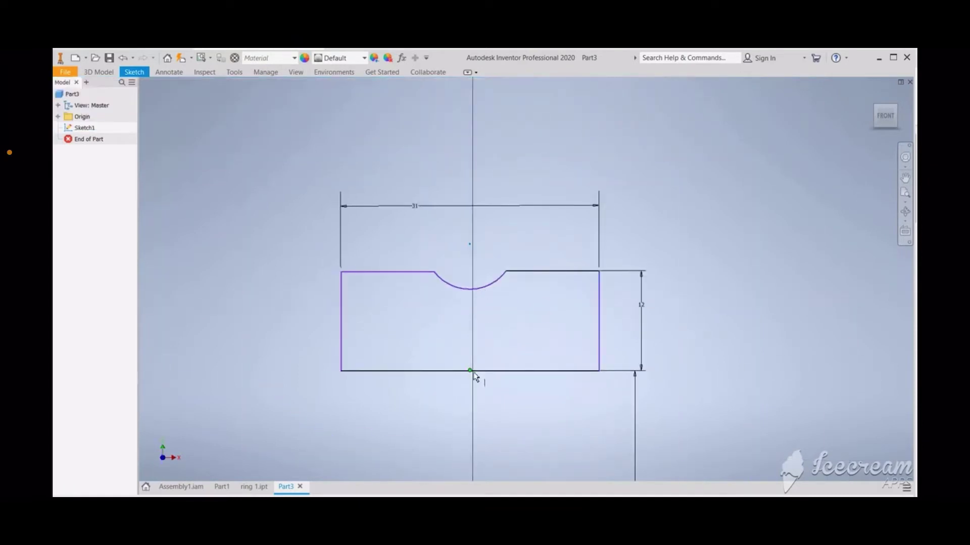
{"action": "scroll", "coordinate": [496, 347], "scroll_direction": "up", "scroll_amount": 2}
{"action": "scroll", "coordinate": [513, 322], "scroll_direction": "down", "scroll_amount": 5}
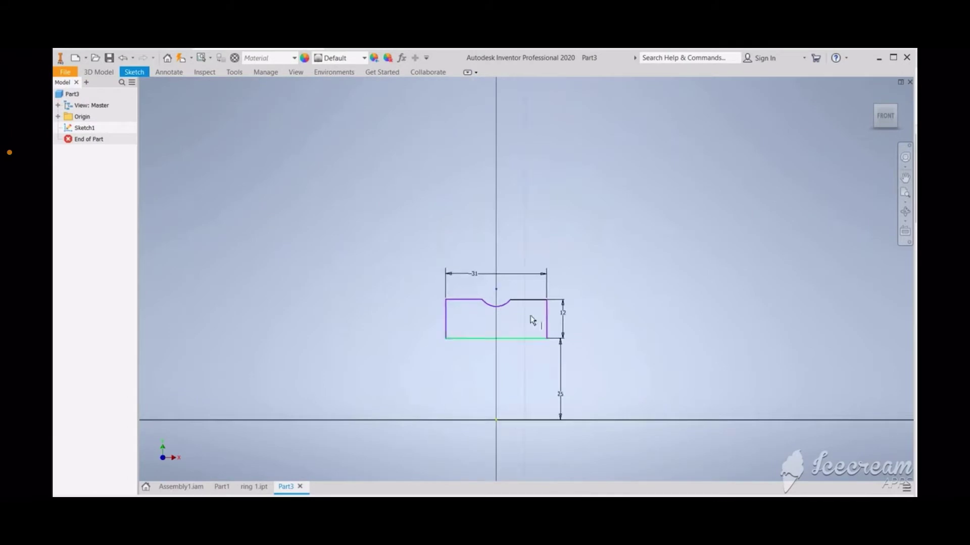
{"action": "scroll", "coordinate": [502, 288], "scroll_direction": "down", "scroll_amount": 2}
{"action": "scroll", "coordinate": [501, 293], "scroll_direction": "up", "scroll_amount": 2}
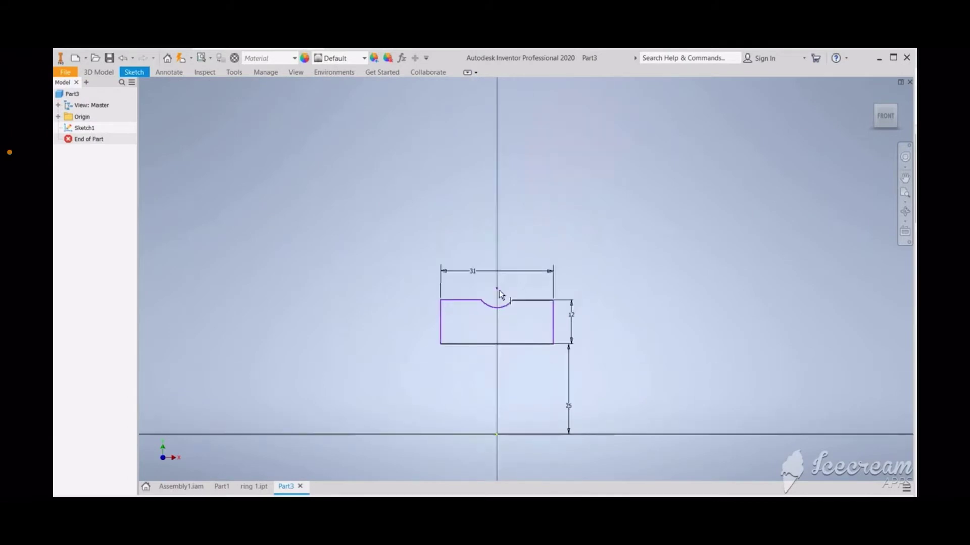
Step: Dimension the groove arc's radius and set it to 12 mm
{"action": "left_click", "coordinate": [134, 73]}
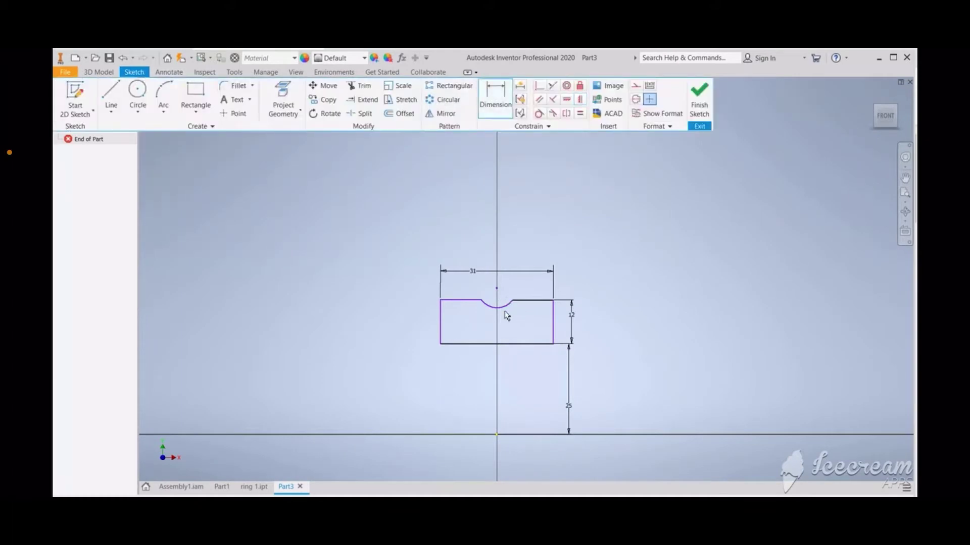
{"action": "scroll", "coordinate": [504, 313], "scroll_direction": "down", "scroll_amount": 1}
{"action": "scroll", "coordinate": [504, 312], "scroll_direction": "up", "scroll_amount": 5}
{"action": "left_click", "coordinate": [508, 295]}
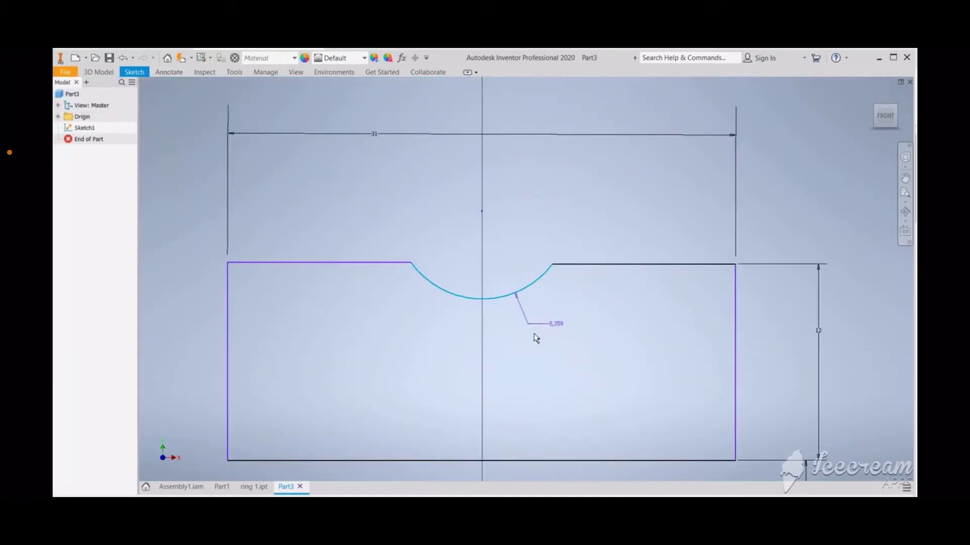
{"action": "left_click", "coordinate": [538, 341]}
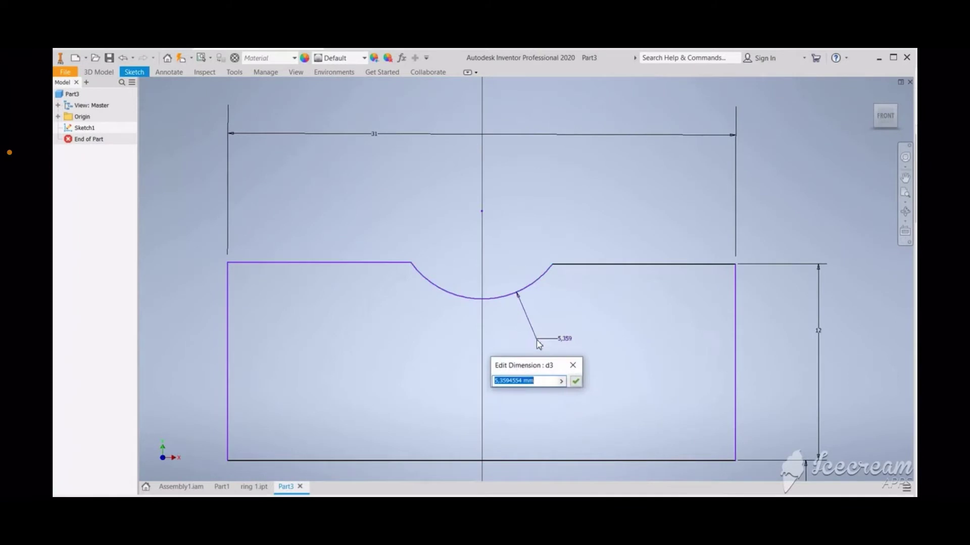
{"action": "type", "text": "12"}
{"action": "key", "text": "Return"}
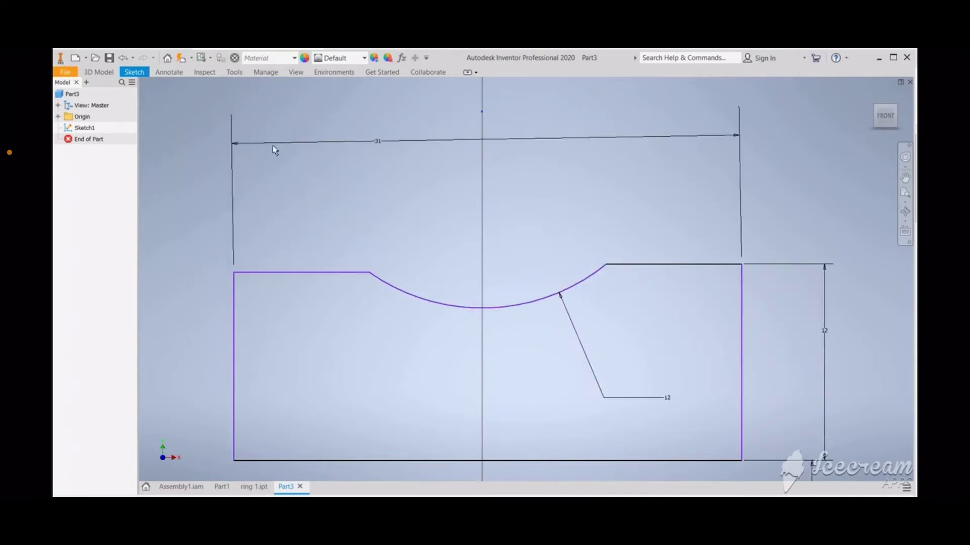
Step: Try to apply another Equal constraint to the two top edge segments beside the groove
{"action": "left_click", "coordinate": [134, 72]}
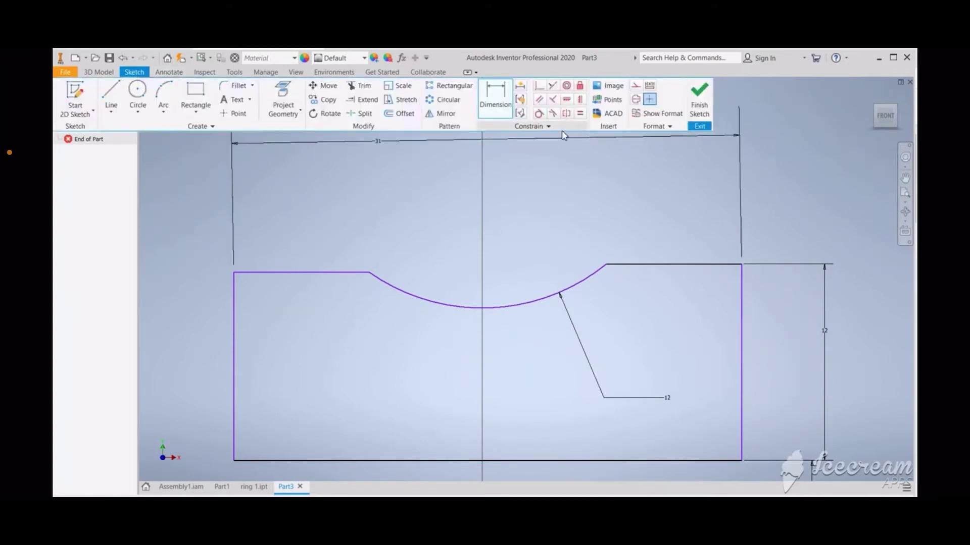
{"action": "left_click", "coordinate": [659, 264]}
{"action": "left_click", "coordinate": [347, 273]}
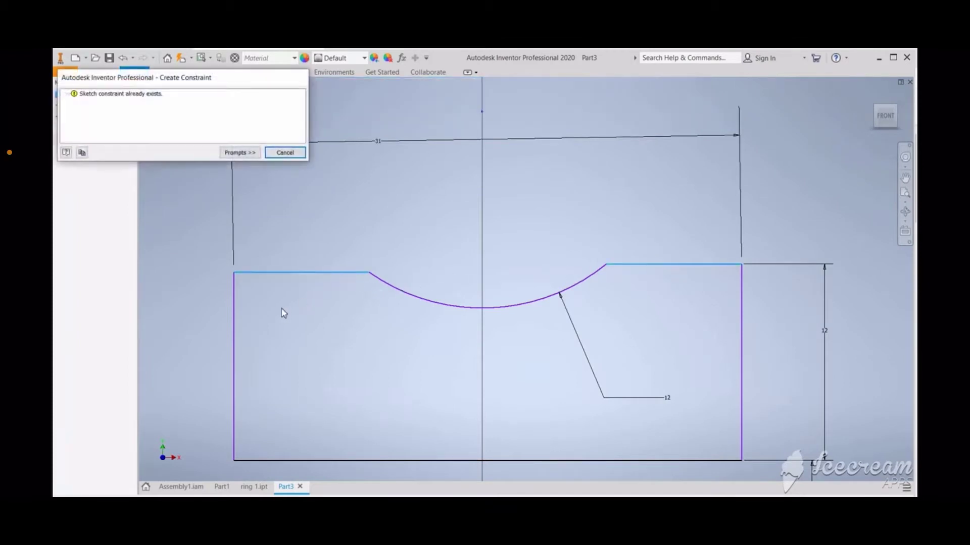
{"action": "left_click", "coordinate": [284, 153]}
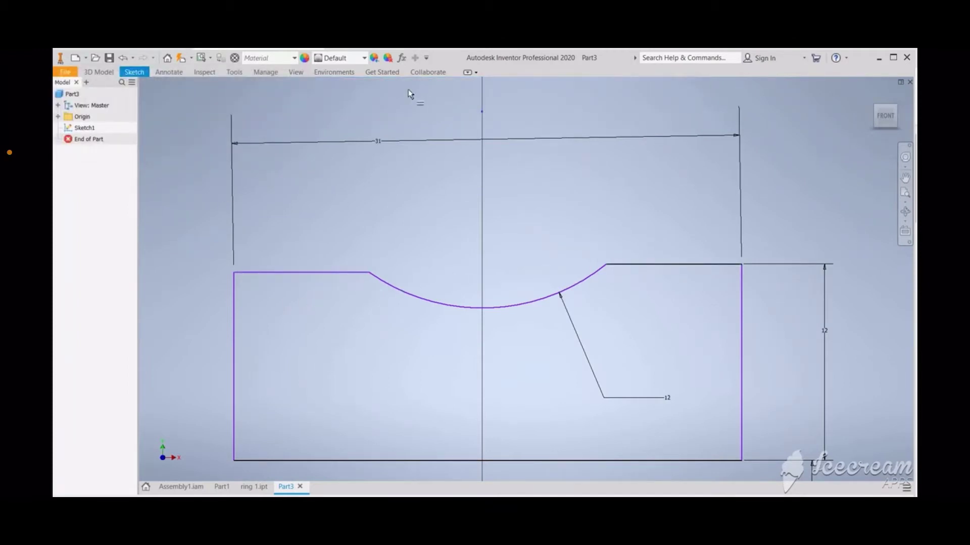
Step: Apply an Equal constraint to the profile's two vertical side edges
{"action": "left_click", "coordinate": [137, 73]}
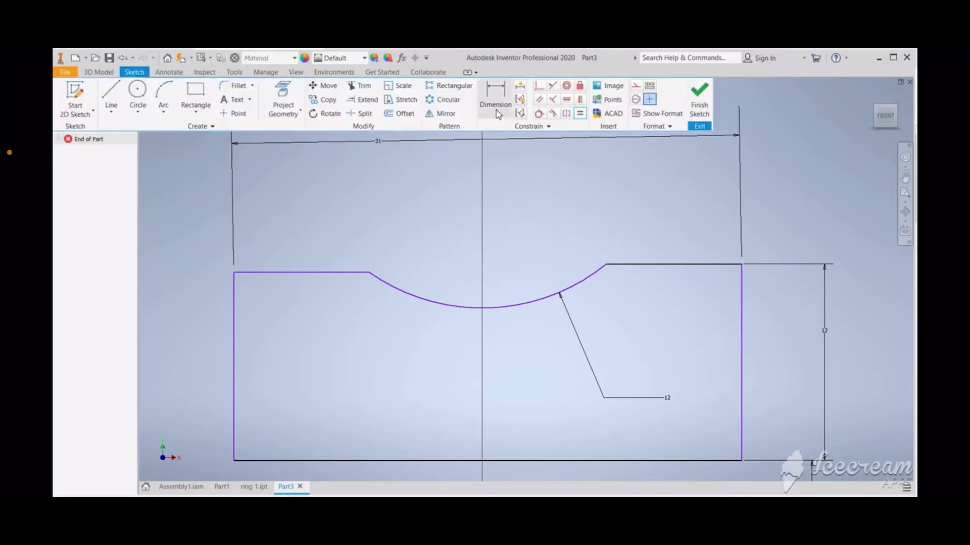
{"action": "left_click", "coordinate": [581, 114]}
{"action": "left_click", "coordinate": [742, 299]}
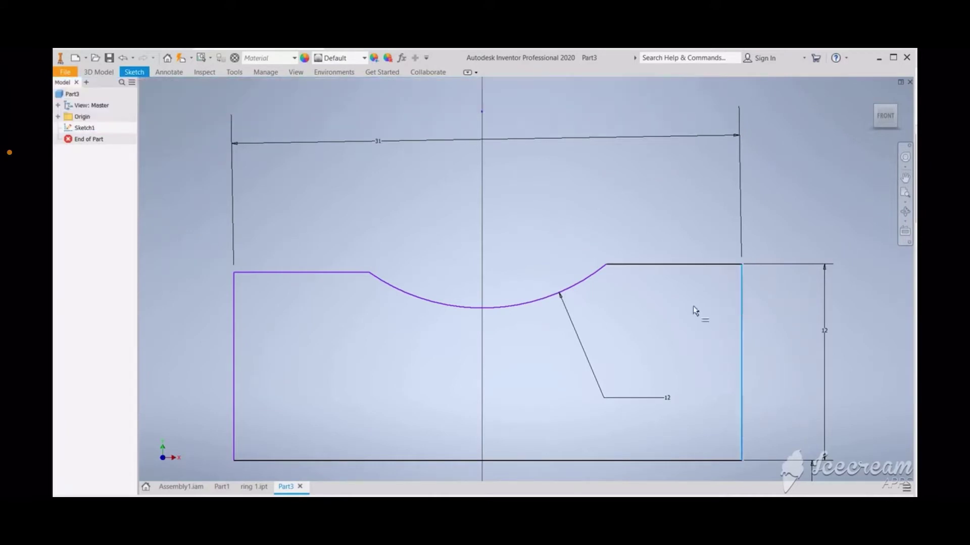
{"action": "left_click", "coordinate": [233, 325]}
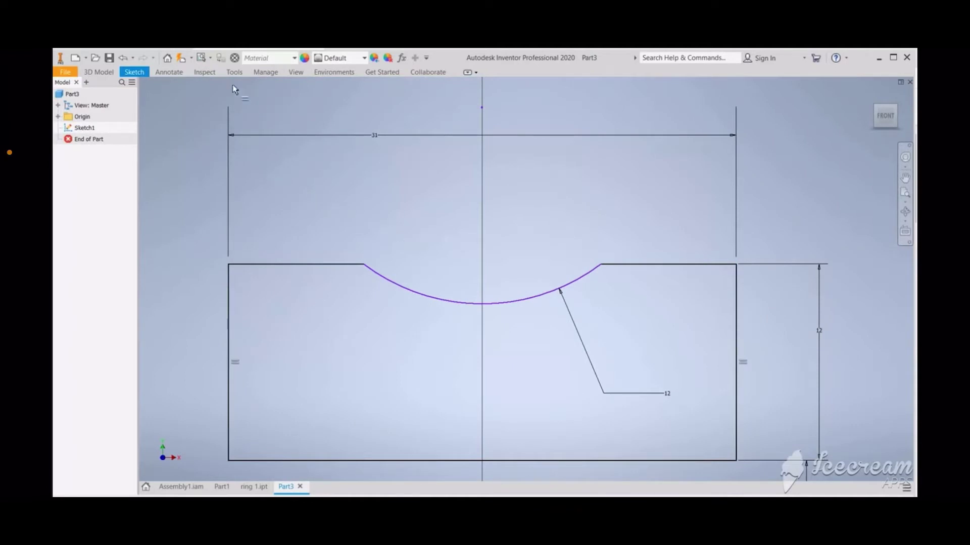
Step: Finish the sketch and revolve the grooved profile a full 360 degrees about the X axis
{"action": "left_click", "coordinate": [100, 74]}
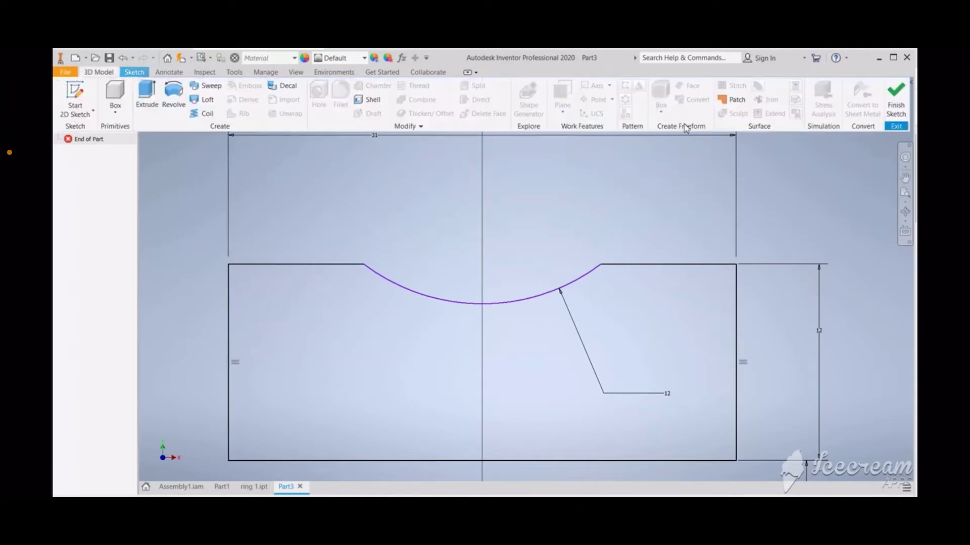
{"action": "left_click", "coordinate": [895, 98]}
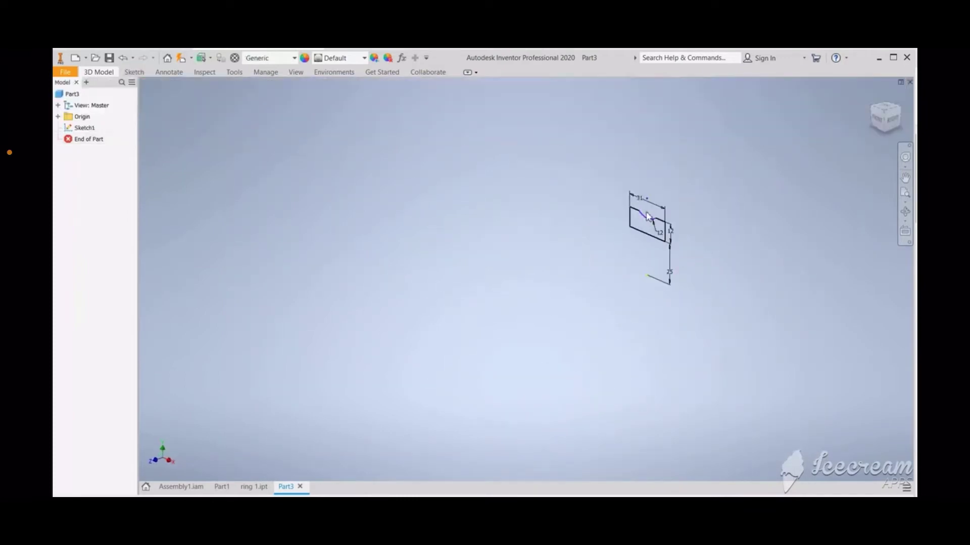
{"action": "left_click", "coordinate": [103, 73]}
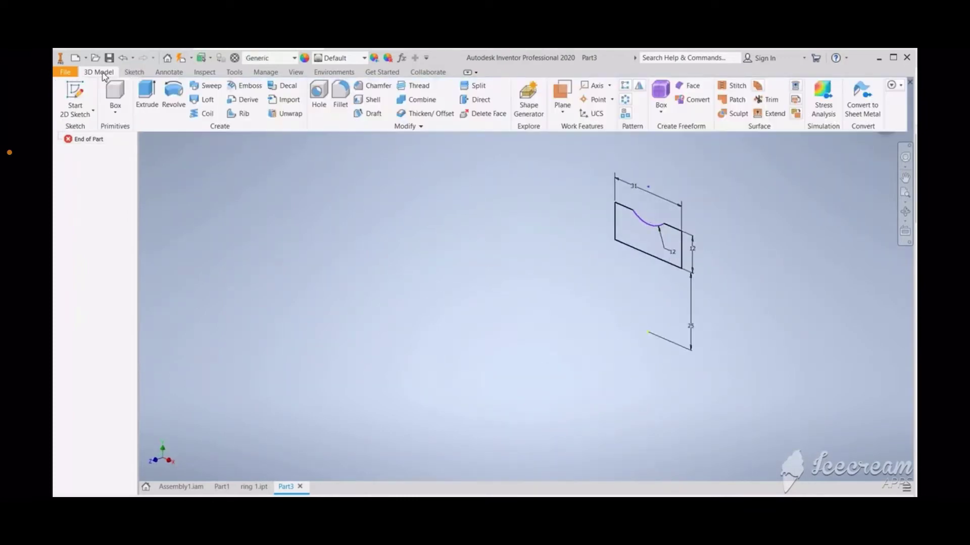
{"action": "left_click", "coordinate": [173, 96]}
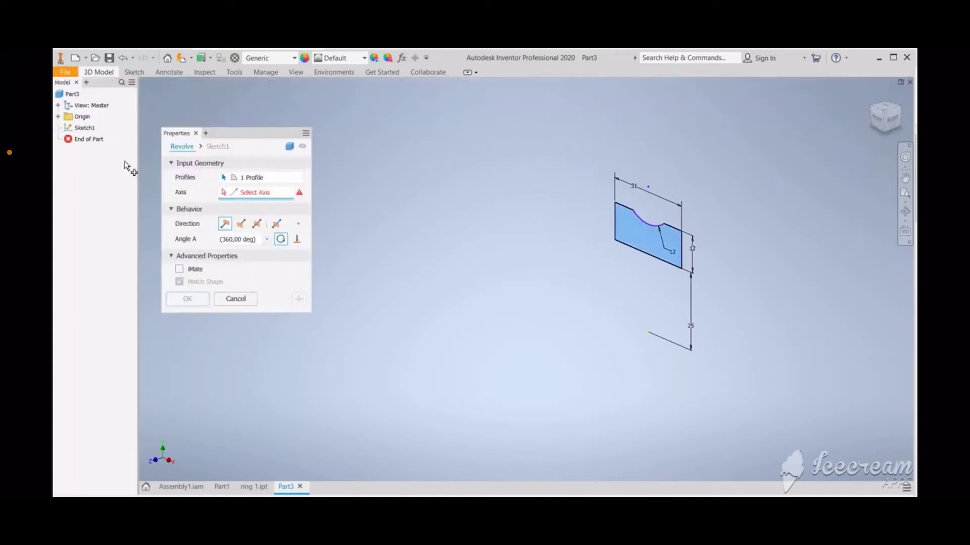
{"action": "left_click", "coordinate": [57, 117]}
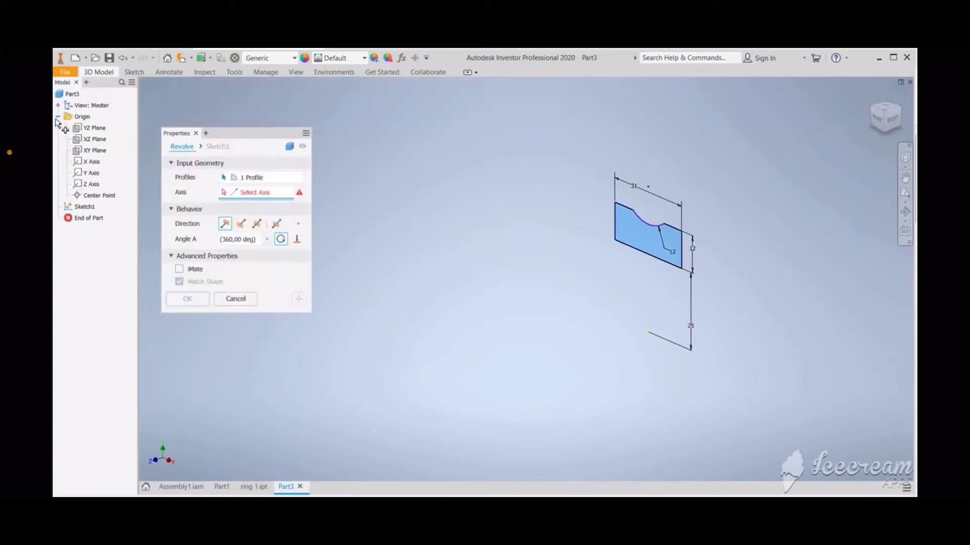
{"action": "left_click", "coordinate": [90, 162]}
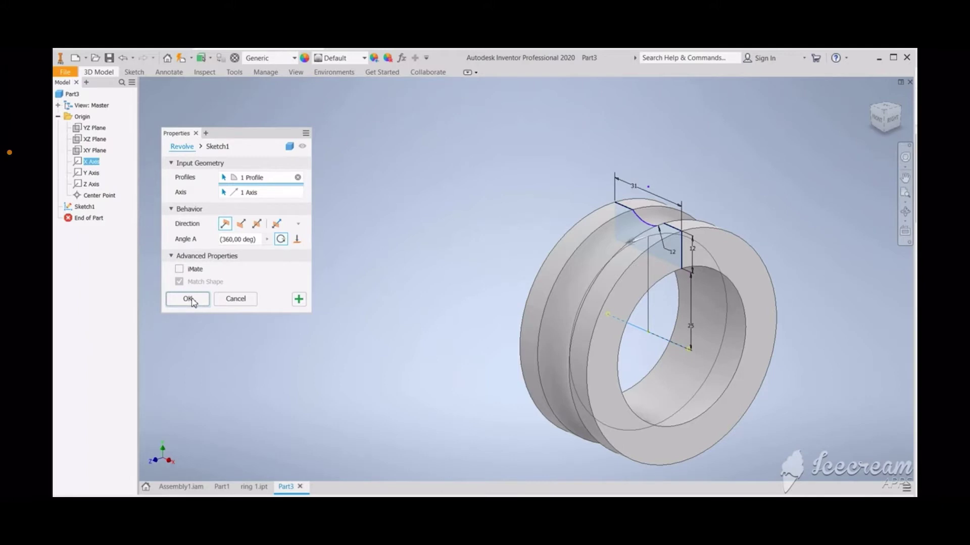
{"action": "left_click", "coordinate": [187, 299]}
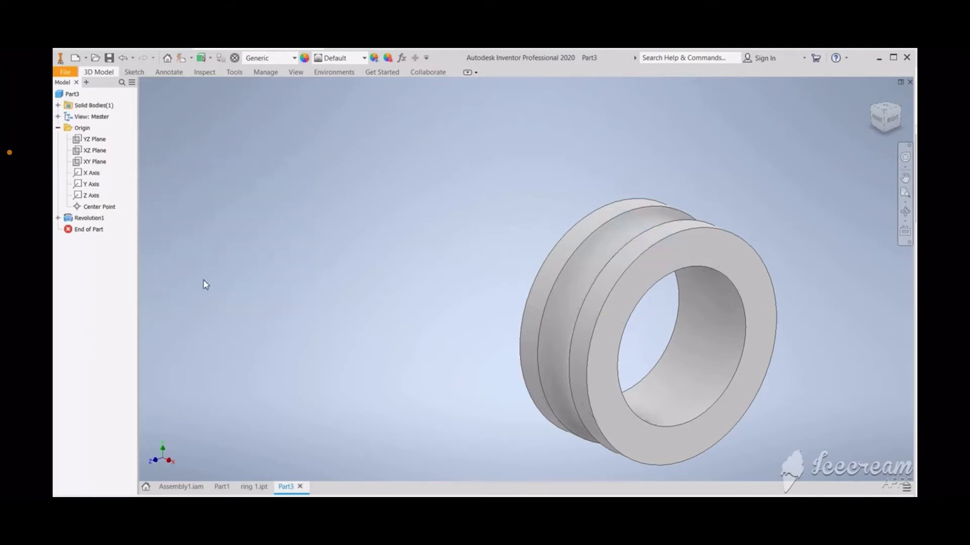
Step: Apply the silver Chrome - Polished appearance to the ring
{"action": "left_click", "coordinate": [364, 59]}
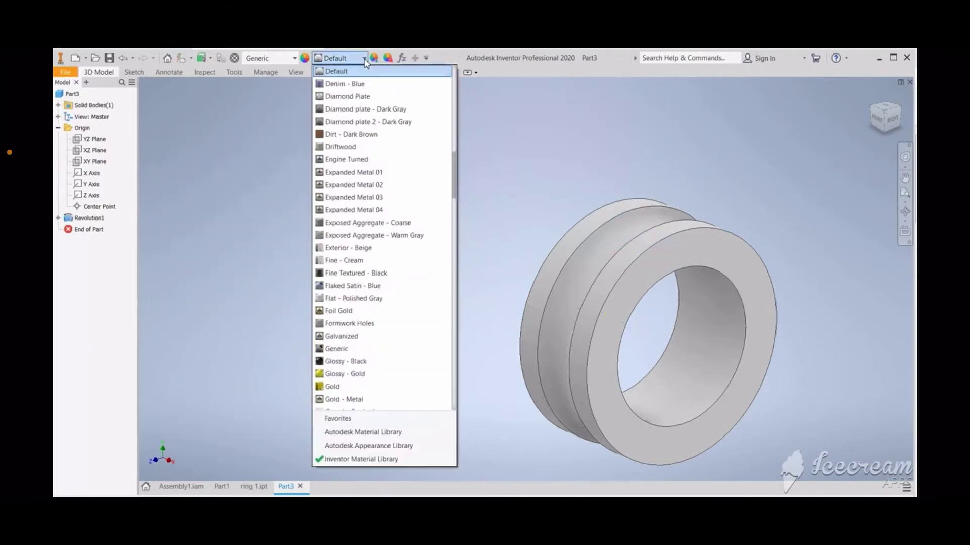
{"action": "scroll", "coordinate": [357, 160], "scroll_direction": "up", "scroll_amount": 3}
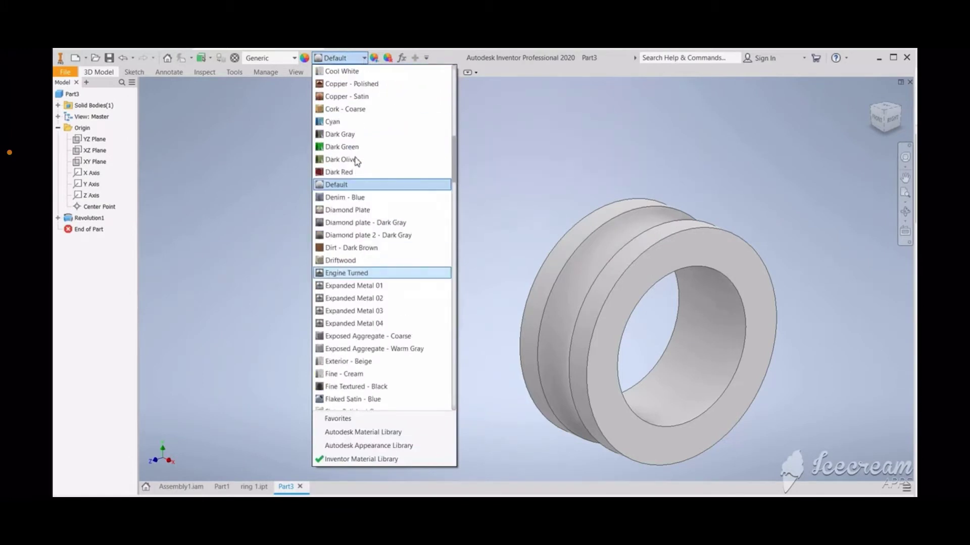
{"action": "scroll", "coordinate": [356, 162], "scroll_direction": "up", "scroll_amount": 4}
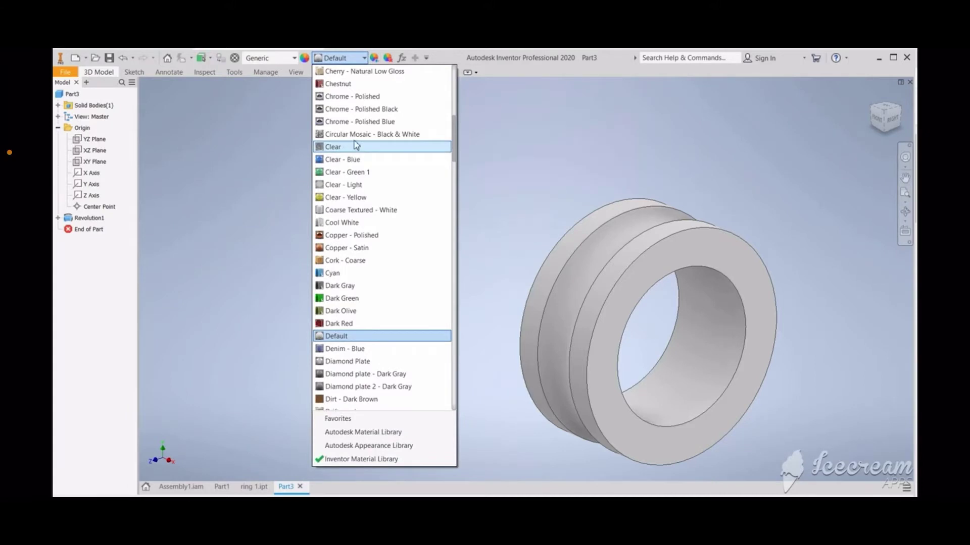
{"action": "scroll", "coordinate": [355, 140], "scroll_direction": "up", "scroll_amount": 2}
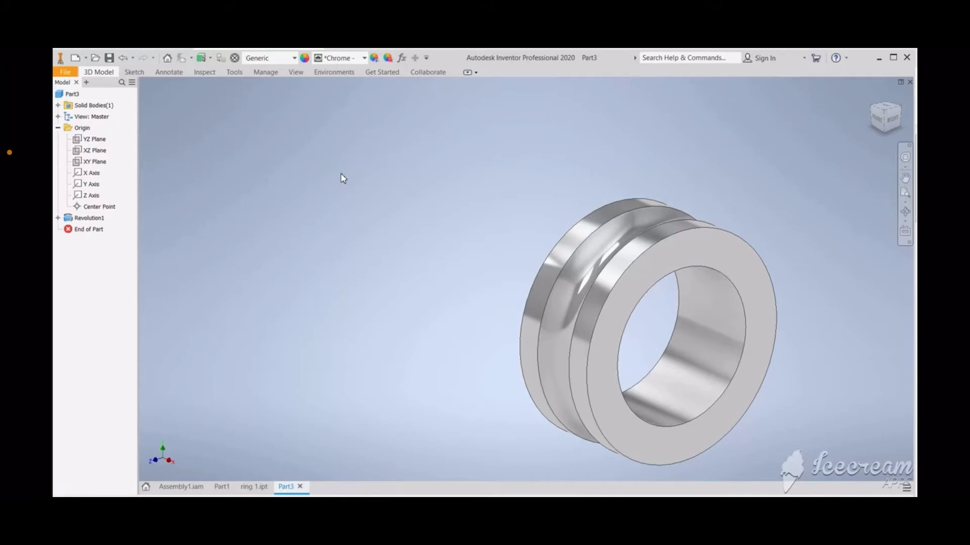
{"action": "left_click", "coordinate": [100, 73]}
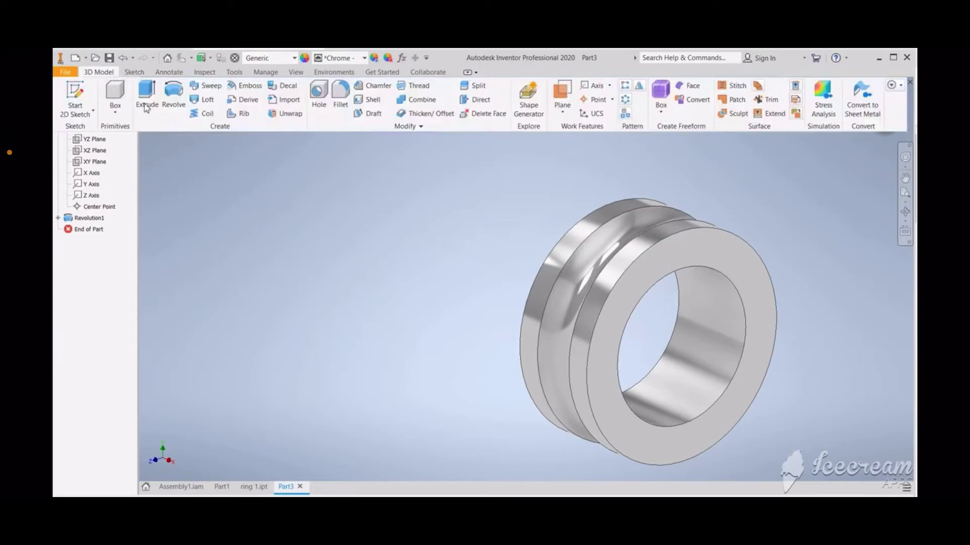
{"action": "left_click", "coordinate": [340, 96]}
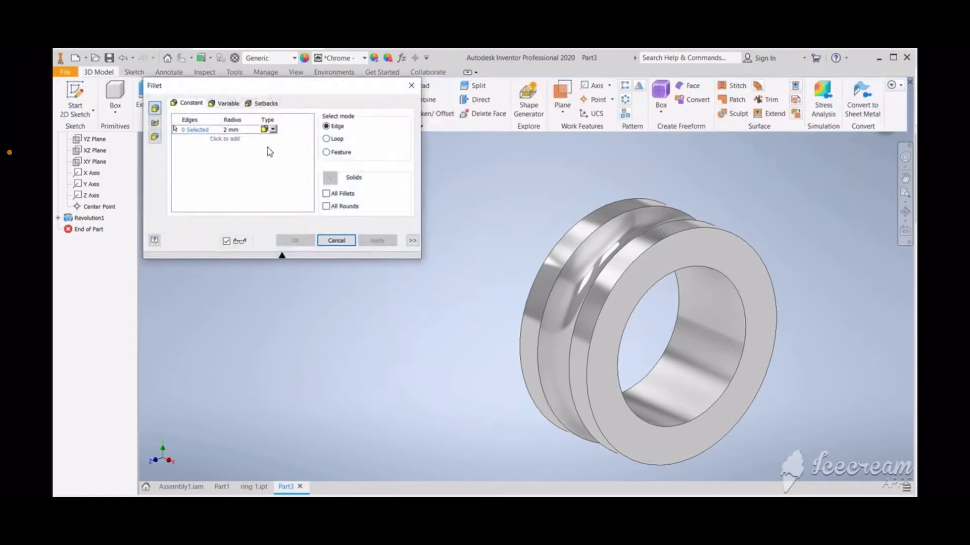
{"action": "left_click", "coordinate": [231, 129]}
{"action": "type", "text": "2"}
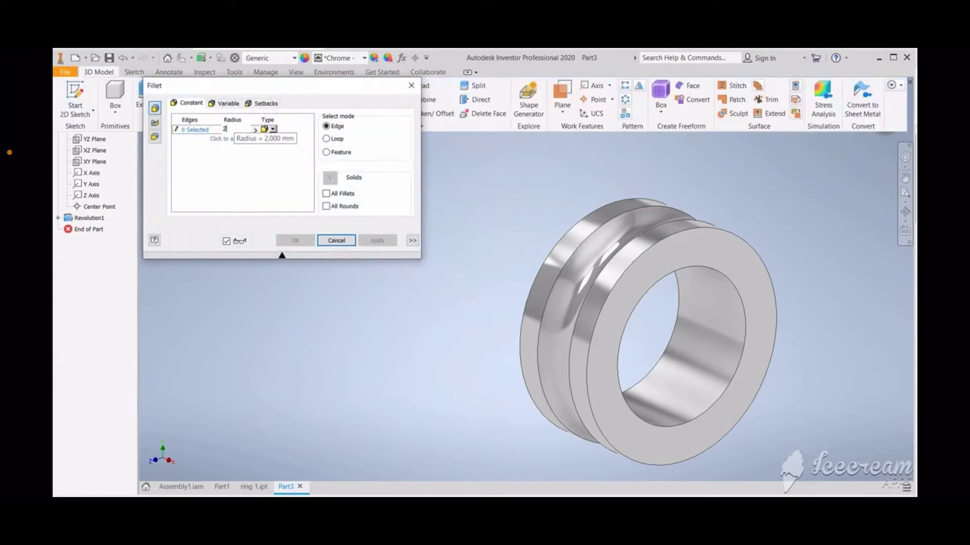
{"action": "type", "text": ".1"}
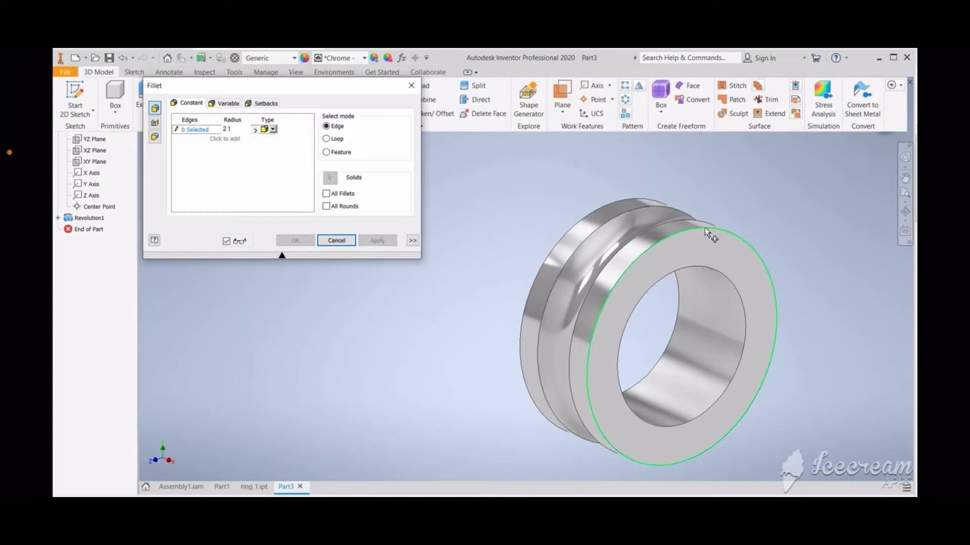
{"action": "left_click", "coordinate": [705, 227]}
{"action": "left_click", "coordinate": [606, 205]}
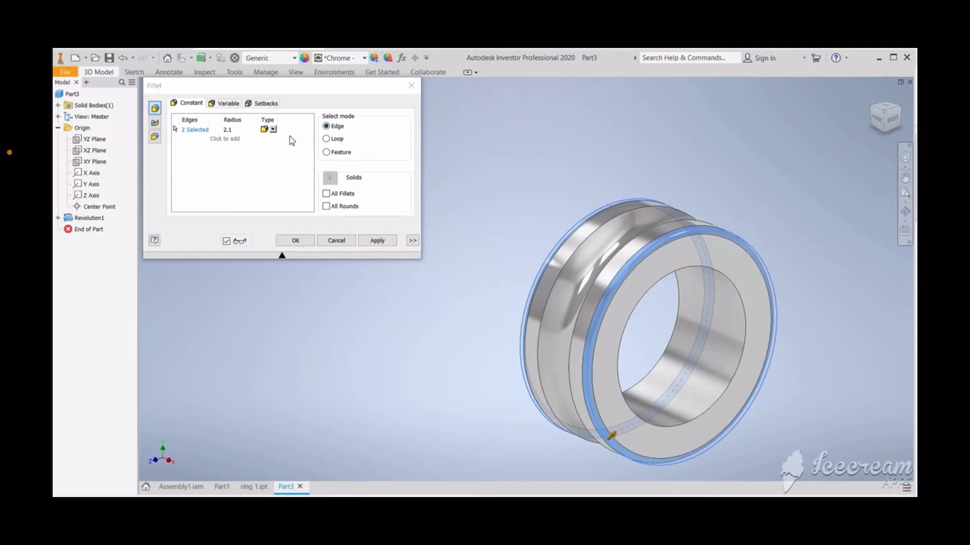
{"action": "left_click", "coordinate": [336, 241]}
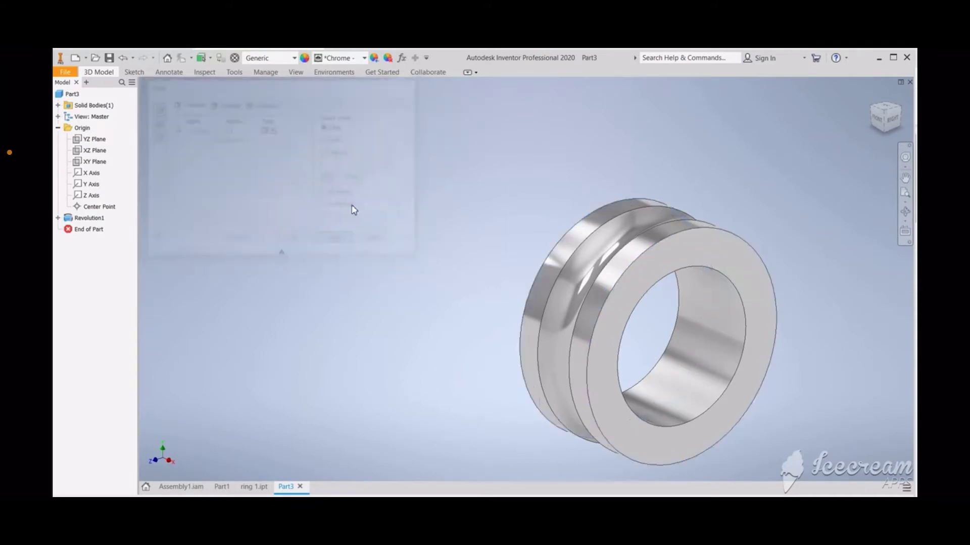
Step: Fillet the two circular bore edges of the ring with a 2.1 mm radius
{"action": "left_click", "coordinate": [100, 73]}
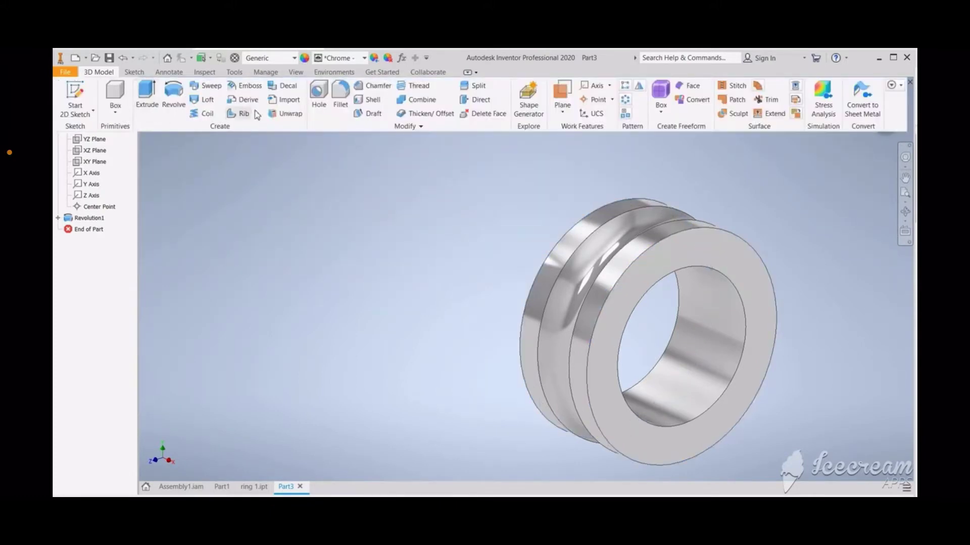
{"action": "left_click", "coordinate": [340, 93]}
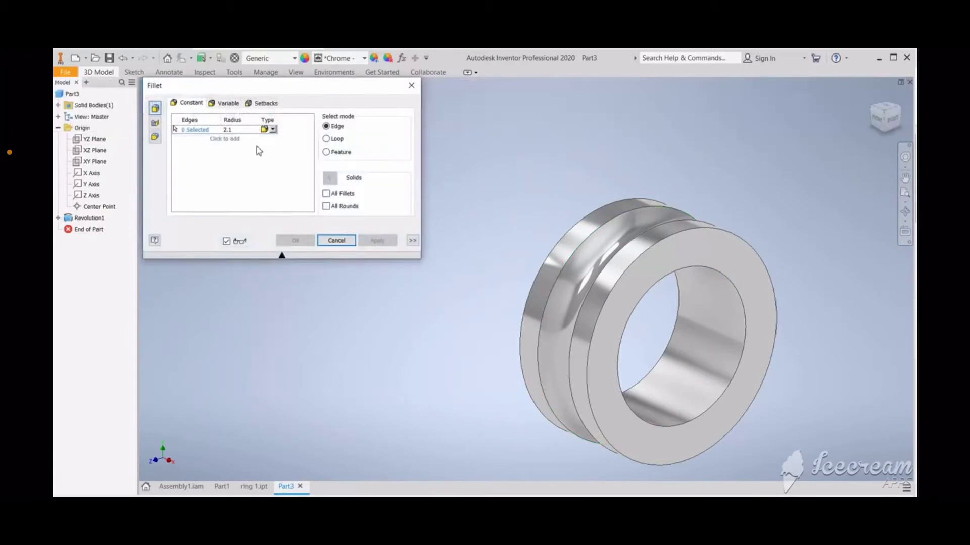
{"action": "left_click", "coordinate": [690, 269]}
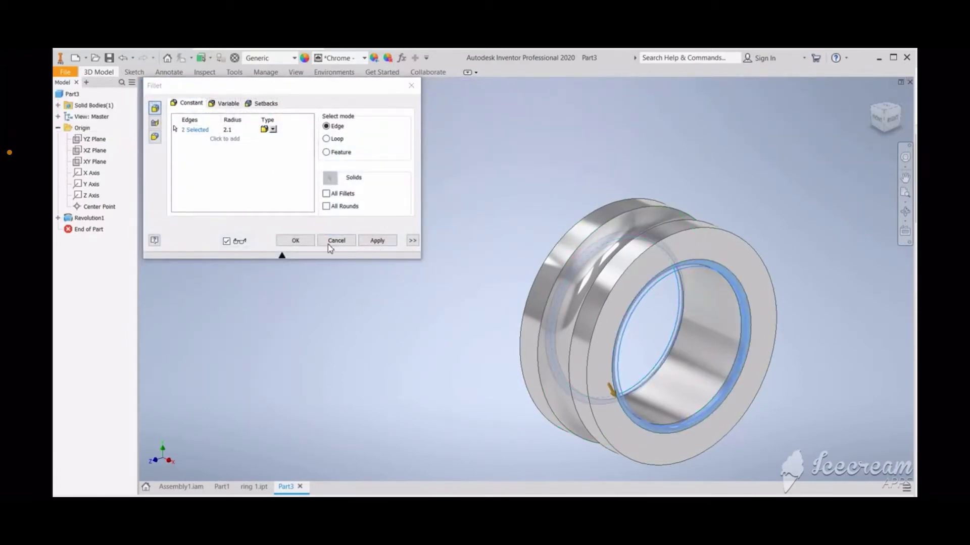
{"action": "left_click", "coordinate": [296, 241]}
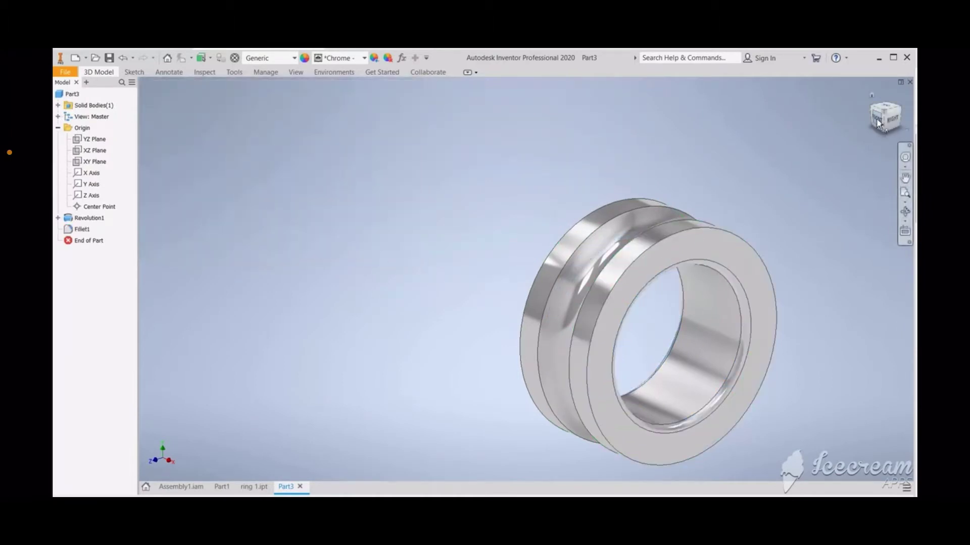
{"action": "mouse_move", "coordinate": [648, 332]}
{"action": "middle_mouse_down", "text": "shift"}
{"action": "mouse_move", "coordinate": [606, 332]}
{"action": "mouse_move", "coordinate": [667, 331]}
{"action": "middle_mouse_up", "text": "shift"}
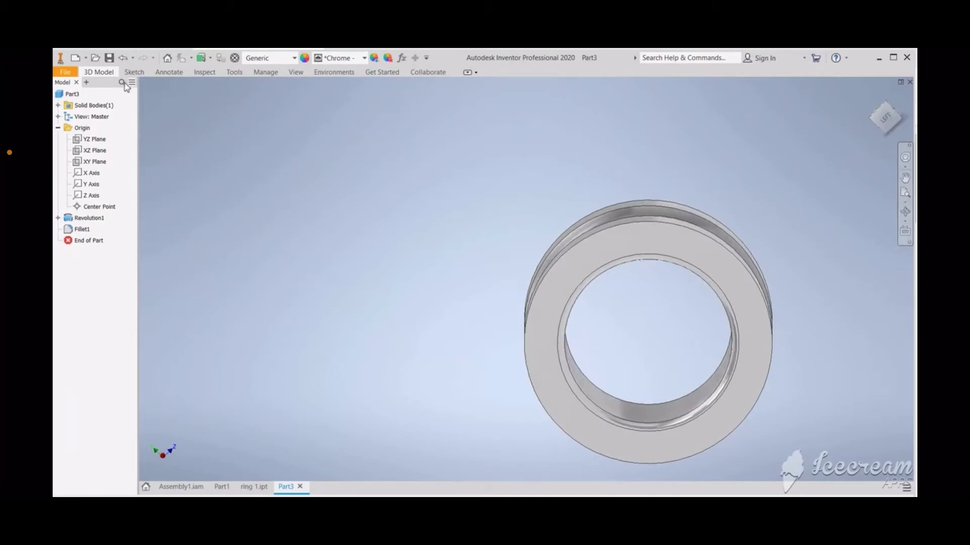
Step: Save the finished grooved ring as an Inventor part file named "part 2" in the Skrivebord folder
{"action": "left_click", "coordinate": [108, 58]}
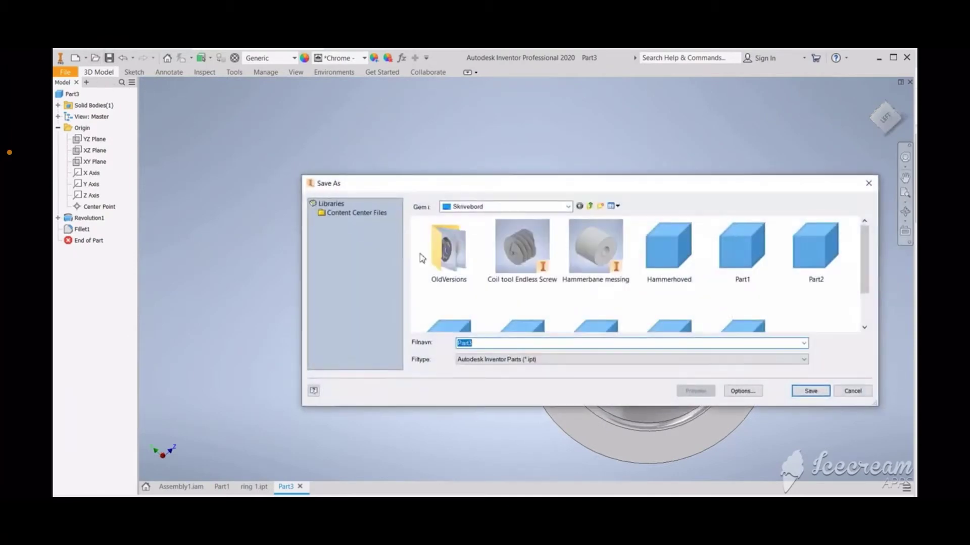
{"action": "type", "text": "p"}
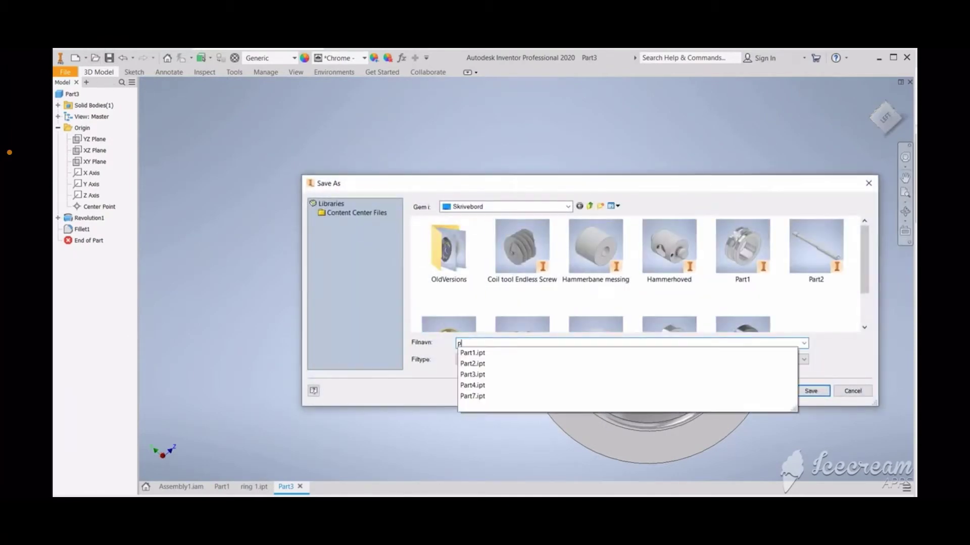
{"action": "type", "text": "art 2"}
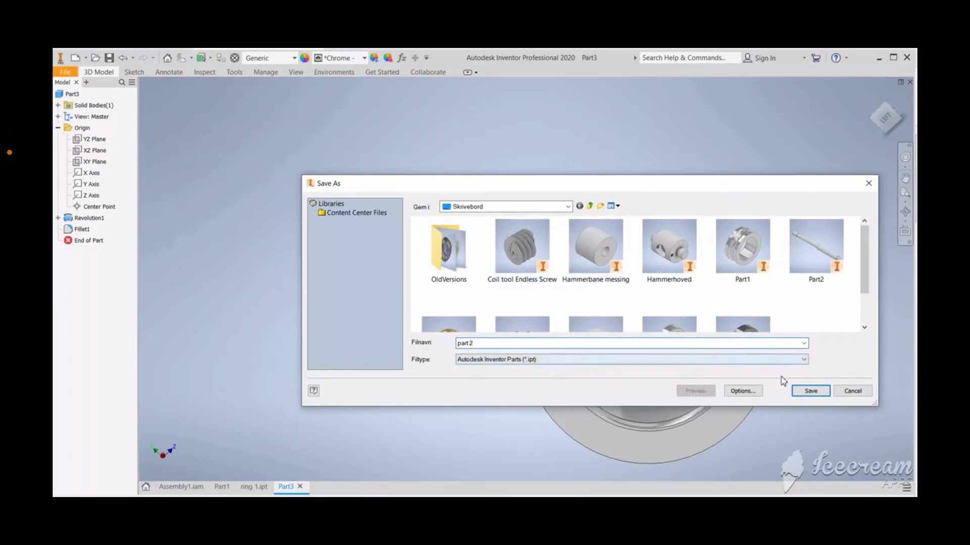
{"action": "left_click", "coordinate": [802, 391]}
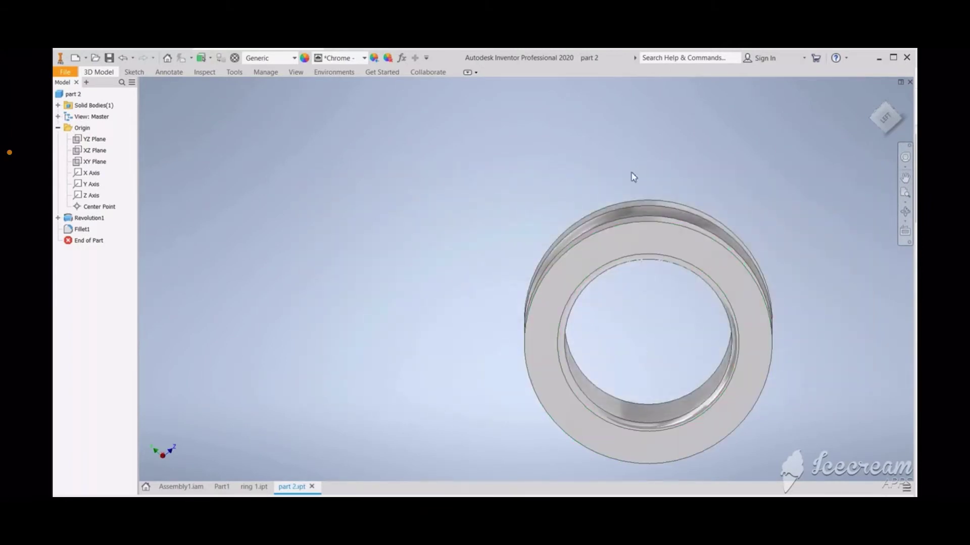
{"action": "left_click_drag", "start_coordinate": [903, 126], "coordinate": [878, 116]}
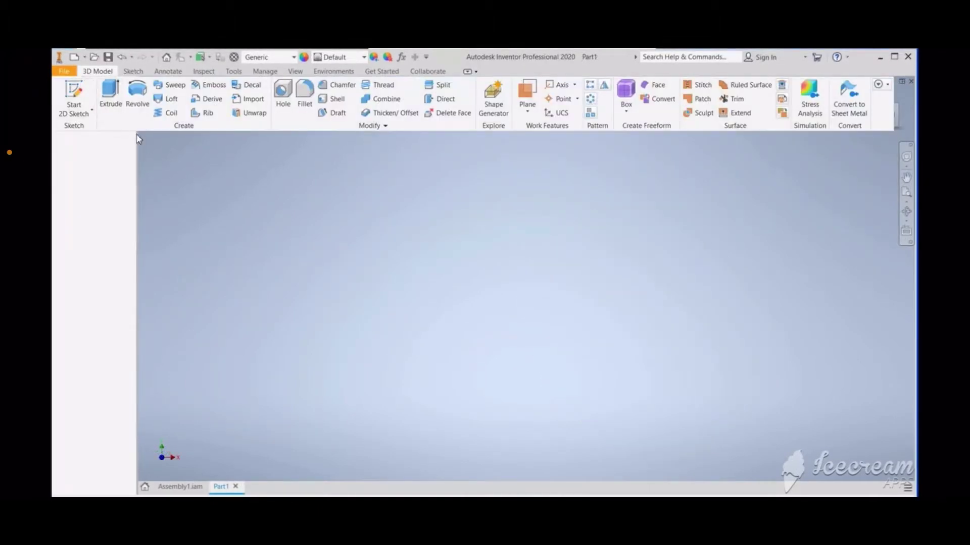
{"action": "left_click", "coordinate": [73, 97]}
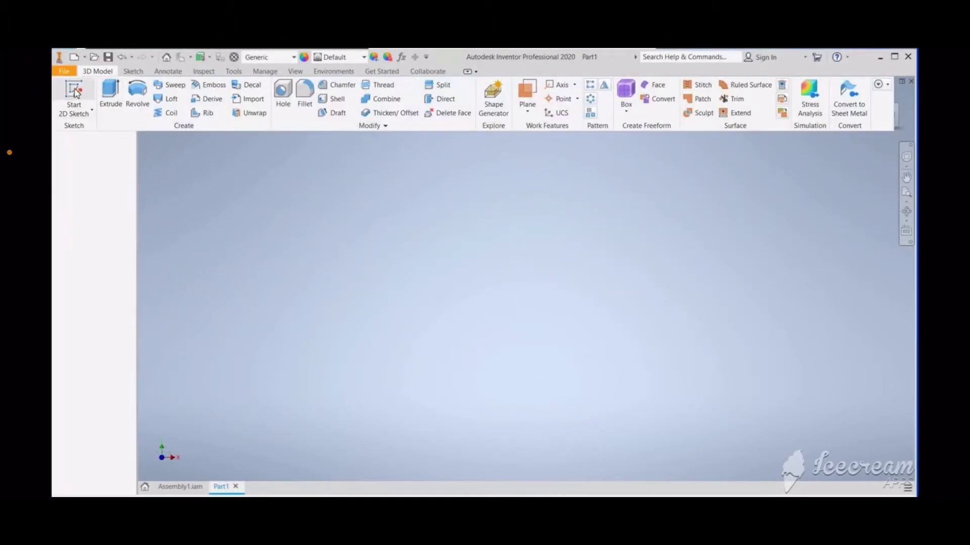
{"action": "left_click", "coordinate": [470, 165]}
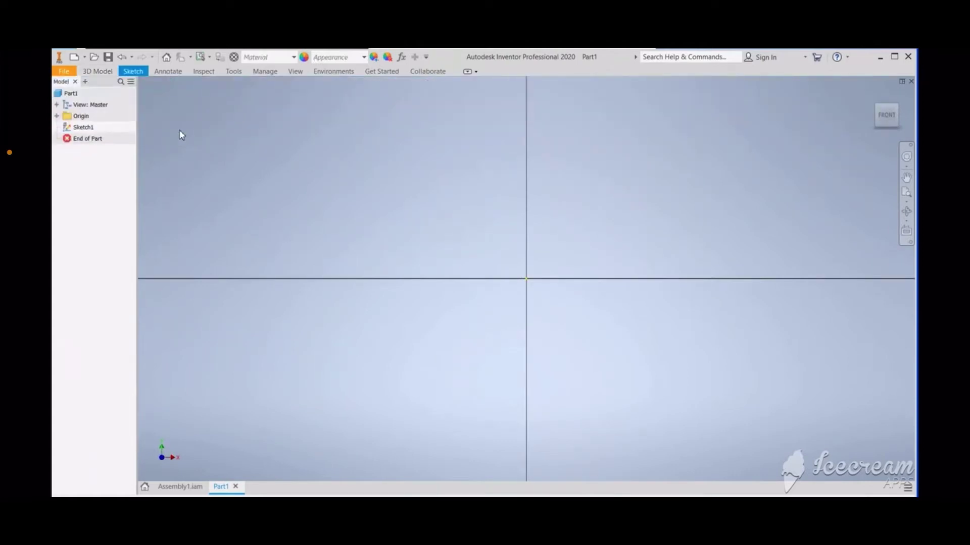
{"action": "left_click", "coordinate": [96, 72]}
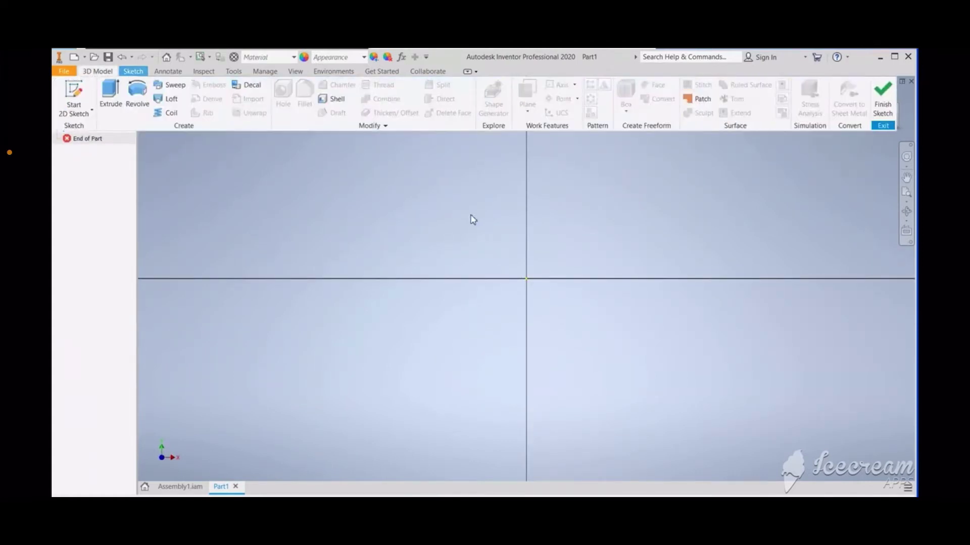
{"action": "left_click", "coordinate": [493, 161]}
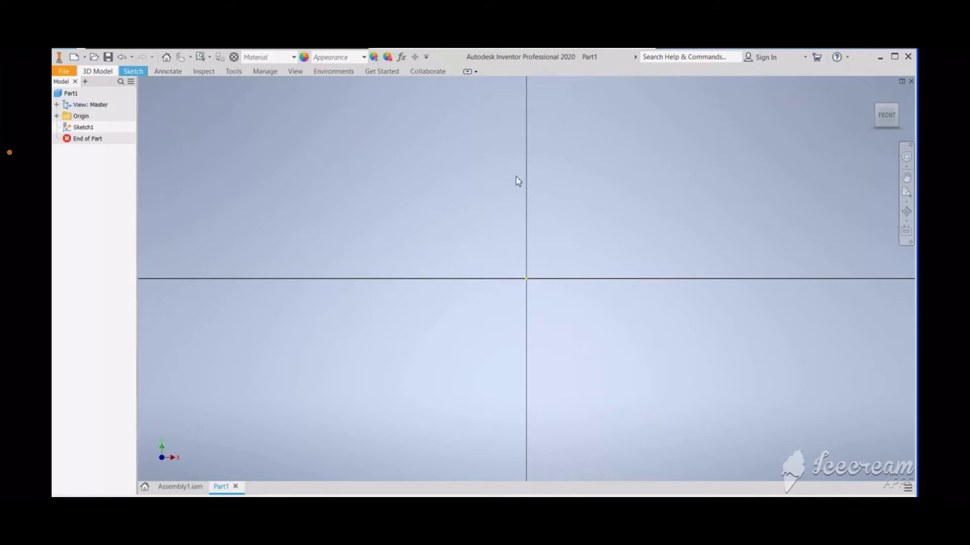
{"action": "scroll", "coordinate": [519, 181], "scroll_direction": "down", "scroll_amount": 3}
{"action": "scroll", "coordinate": [511, 186], "scroll_direction": "up", "scroll_amount": 5}
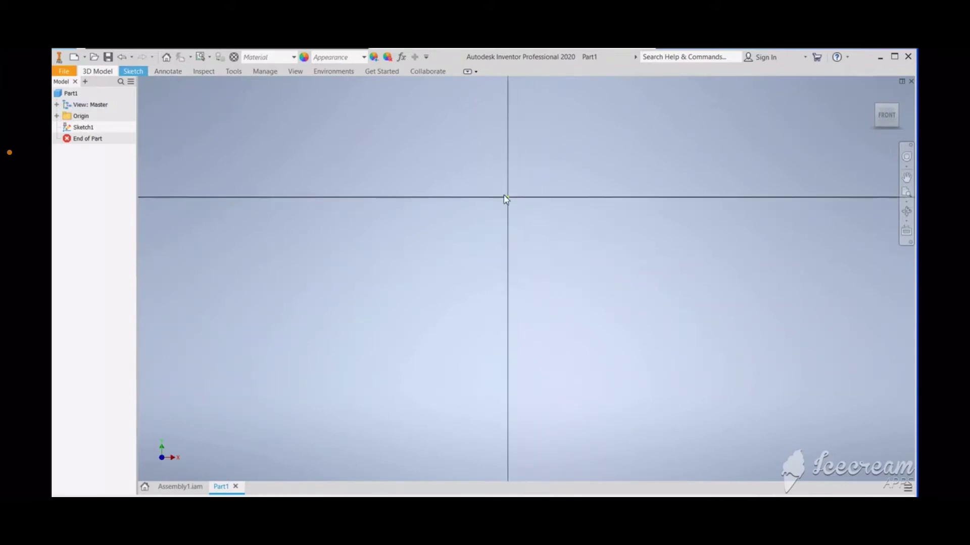
{"action": "scroll", "coordinate": [525, 98], "scroll_direction": "down", "scroll_amount": 4}
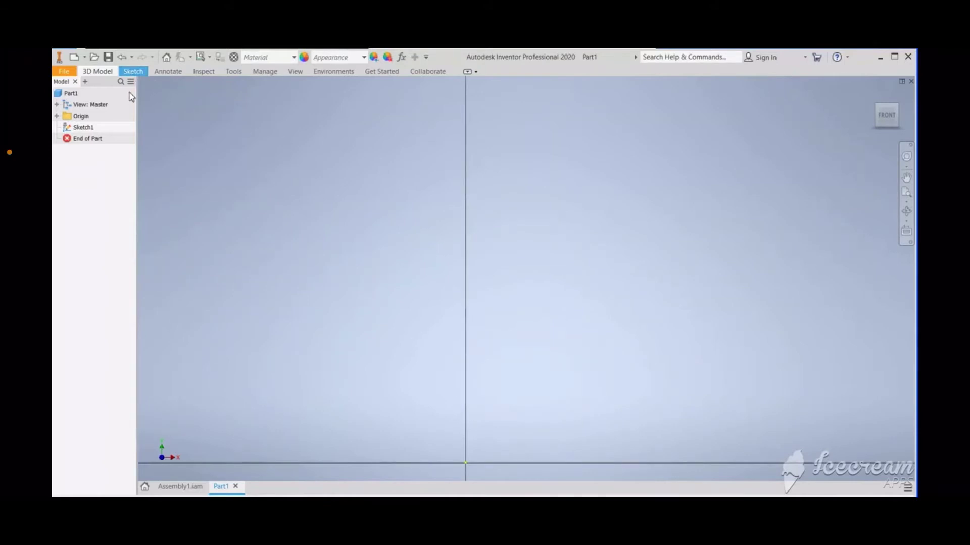
{"action": "left_click", "coordinate": [85, 82]}
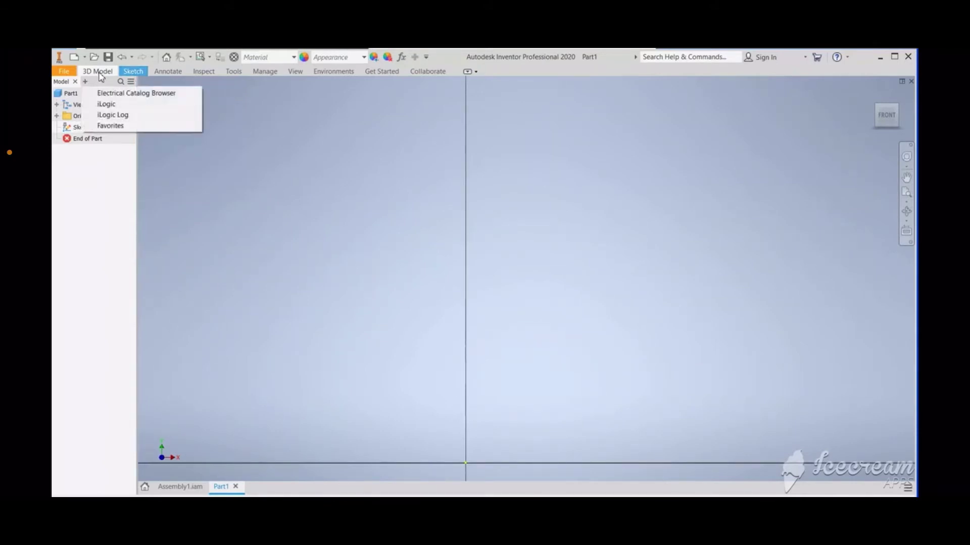
{"action": "left_click", "coordinate": [98, 72]}
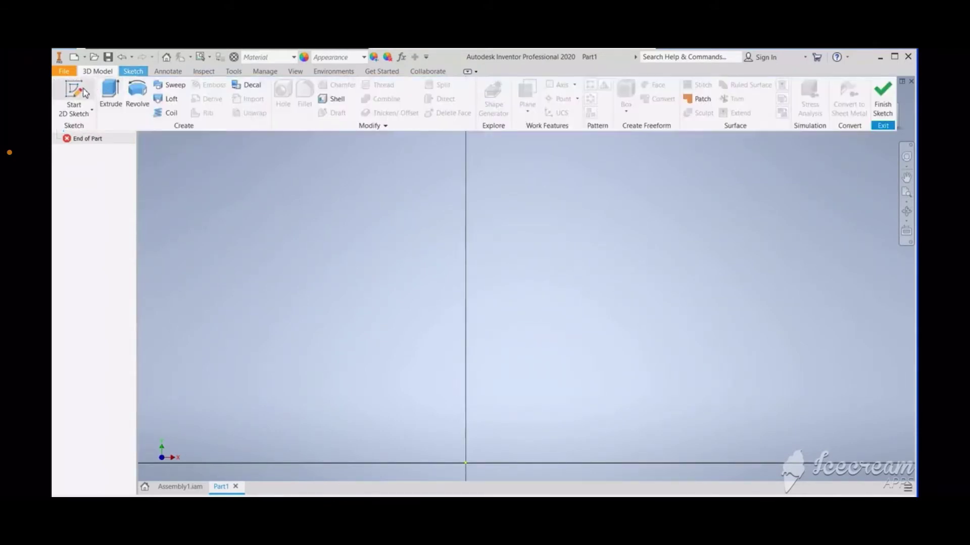
{"action": "left_click", "coordinate": [882, 99]}
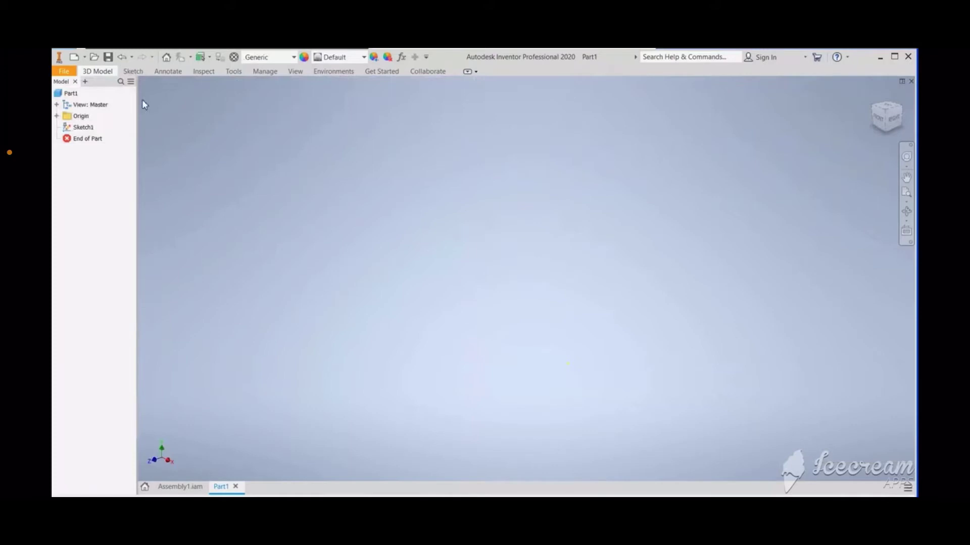
Step: Create a new part from the Metric template Standard (mm).ipt
{"action": "left_click", "coordinate": [64, 71]}
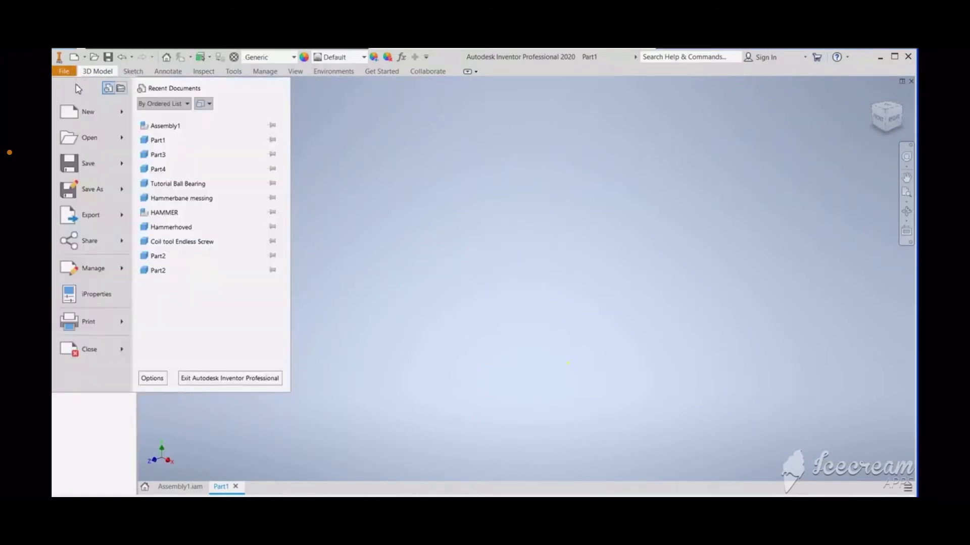
{"action": "key", "text": "Escape"}
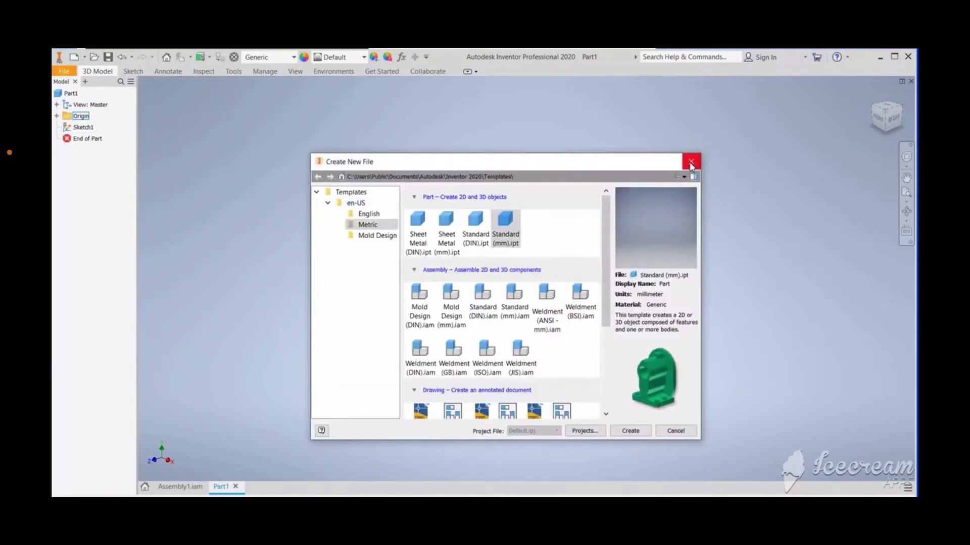
{"action": "left_click", "coordinate": [629, 431]}
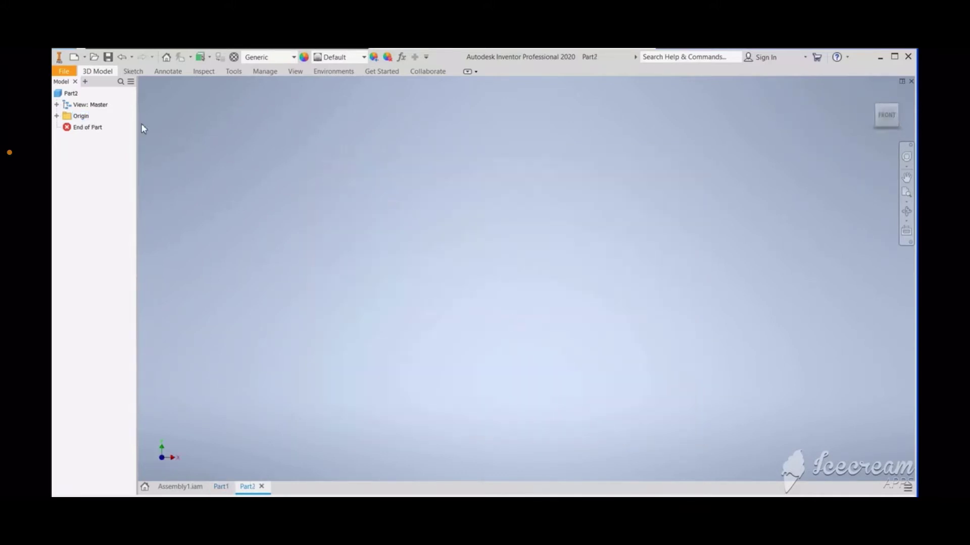
Step: Expand the new part's origin geometry and start a 2D sketch on the XY plane
{"action": "left_click", "coordinate": [57, 116]}
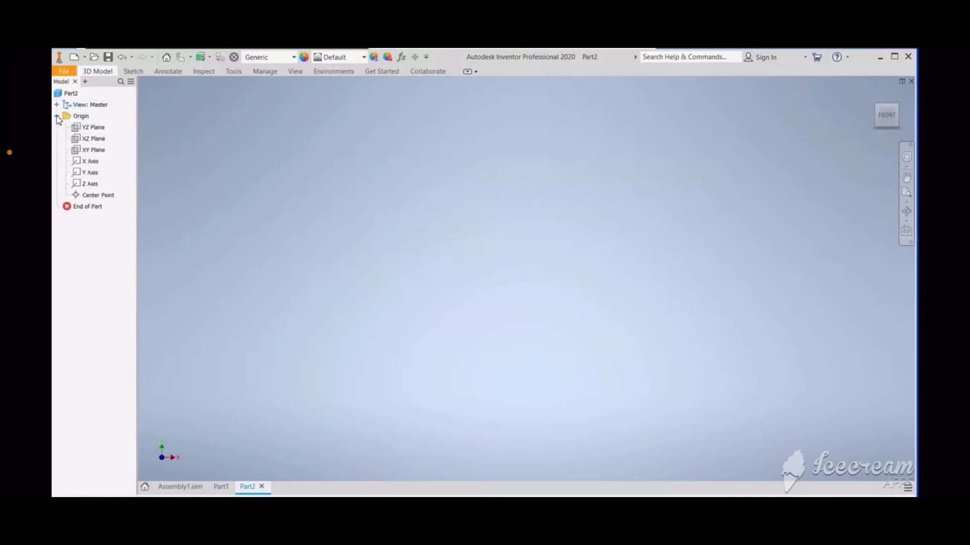
{"action": "left_click", "coordinate": [99, 74]}
{"action": "left_click", "coordinate": [74, 95]}
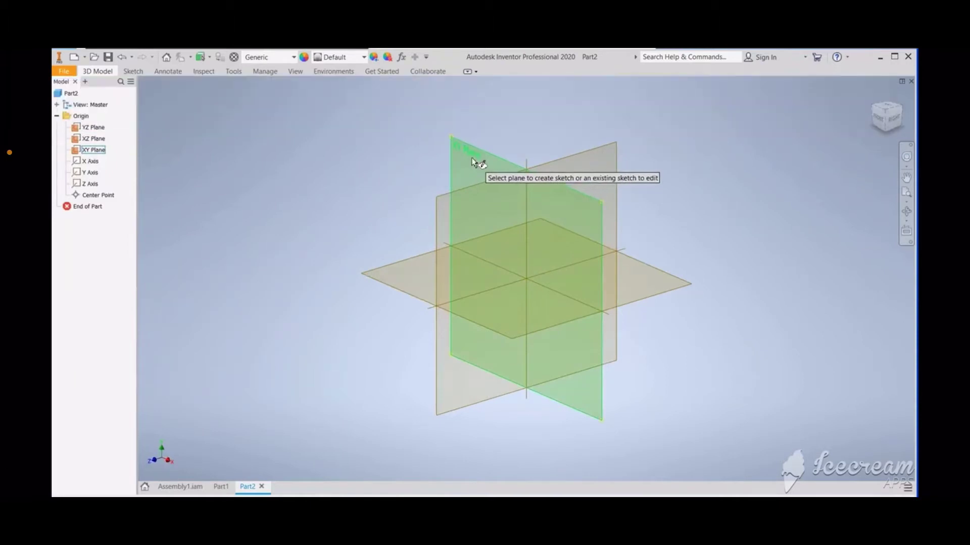
{"action": "left_click", "coordinate": [472, 162]}
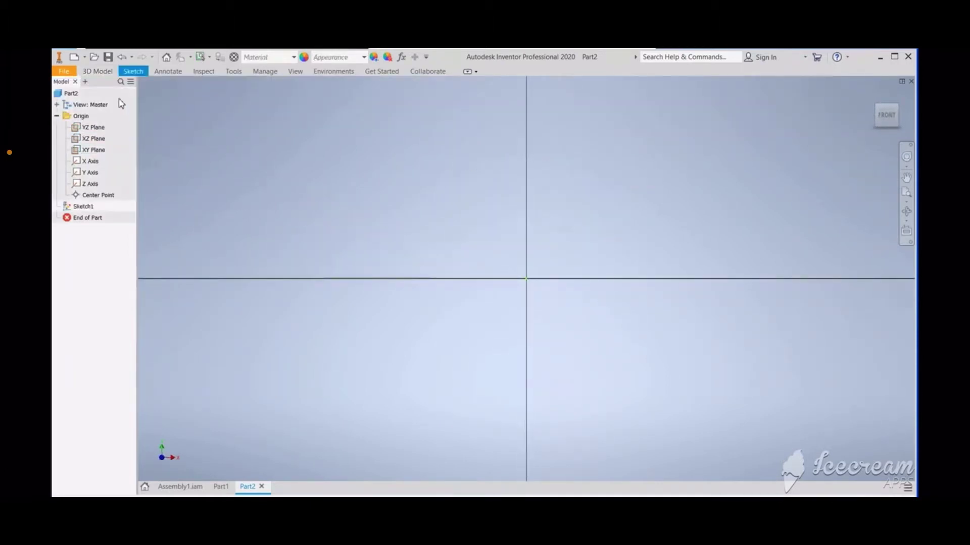
Step: Sketch a two-point rectangle about 7 mm wide and 3.2 mm high above the origin, spanning the vertical axis
{"action": "left_click", "coordinate": [106, 75]}
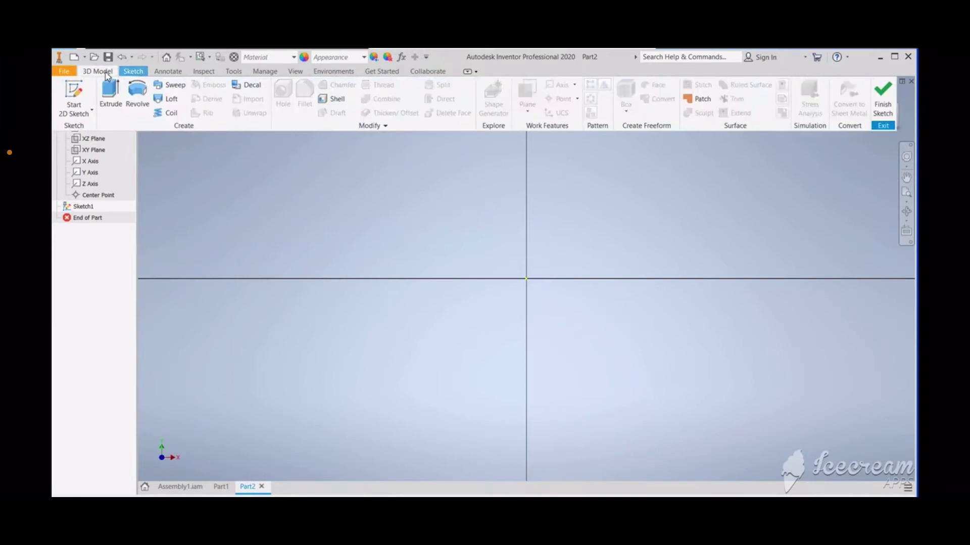
{"action": "left_click", "coordinate": [133, 71]}
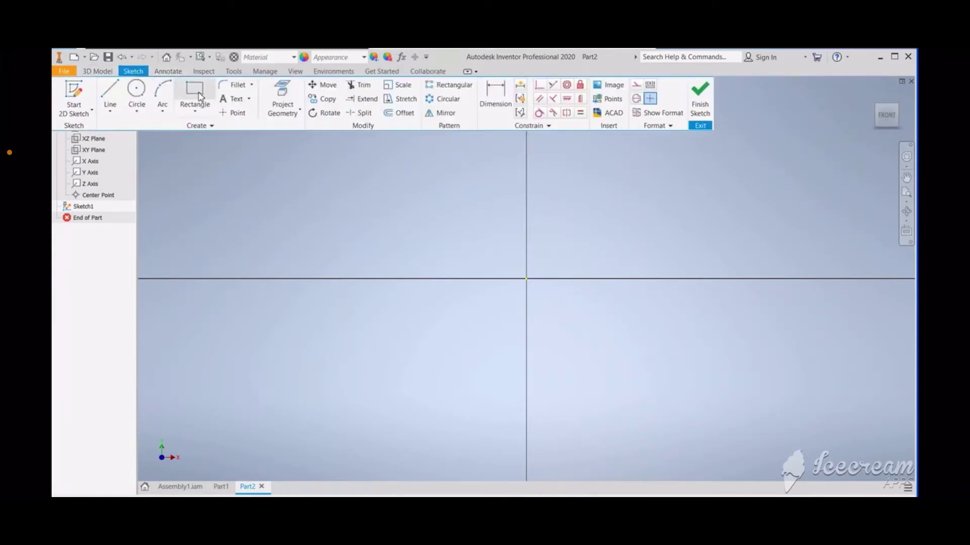
{"action": "left_click", "coordinate": [197, 91]}
{"action": "left_click", "coordinate": [491, 155]}
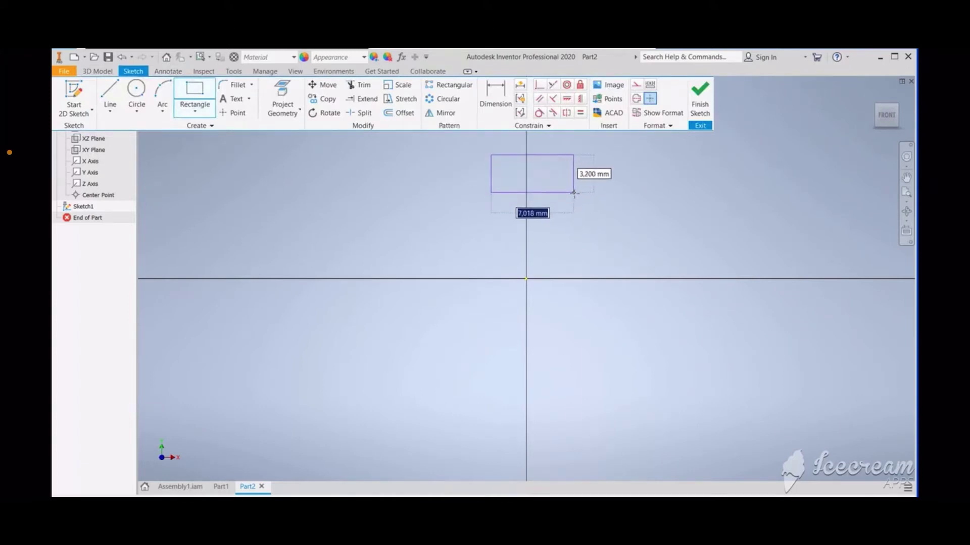
{"action": "left_click", "coordinate": [574, 192]}
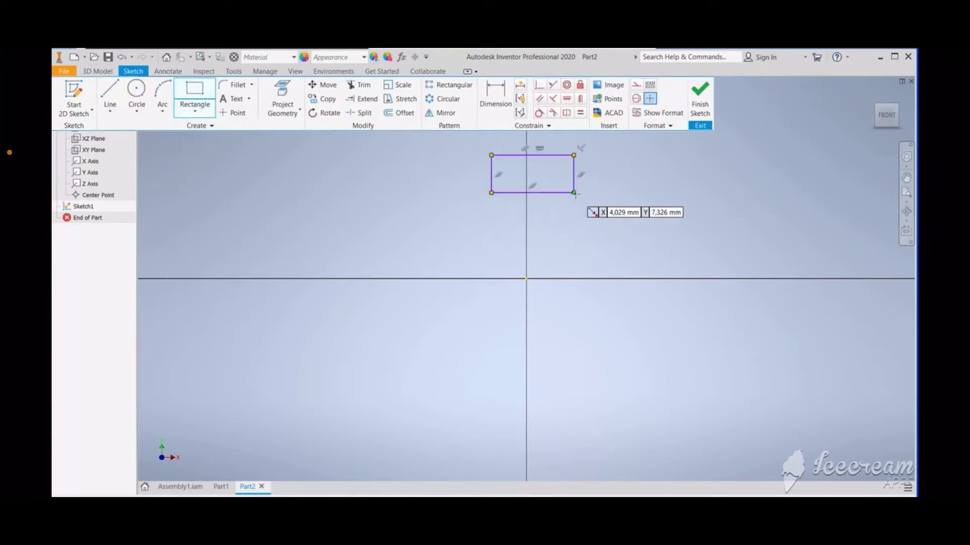
Step: Dimension the rectangle's upper edge and set its width to 31 mm
{"action": "left_click", "coordinate": [498, 96]}
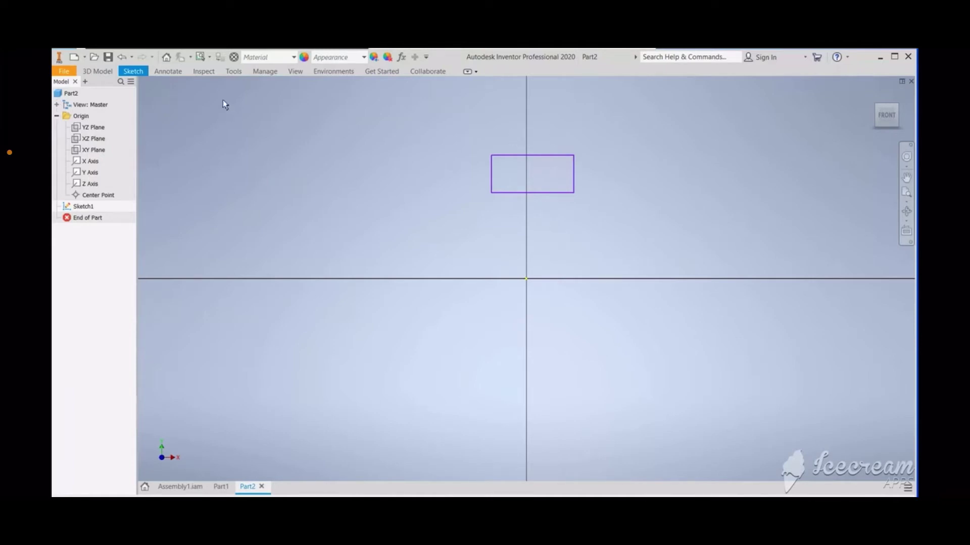
{"action": "left_click", "coordinate": [134, 74]}
{"action": "left_click", "coordinate": [507, 119]}
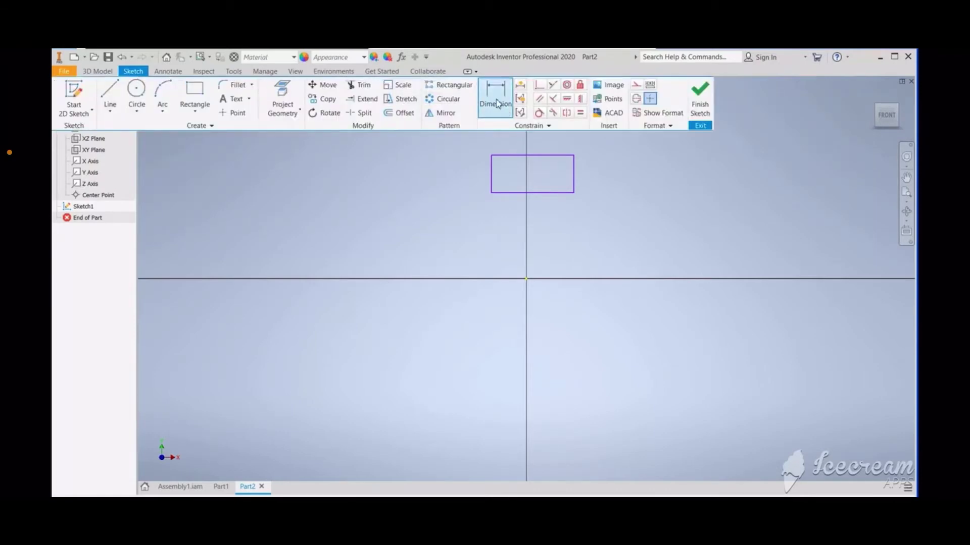
{"action": "left_click", "coordinate": [513, 155]}
{"action": "left_click", "coordinate": [521, 122]}
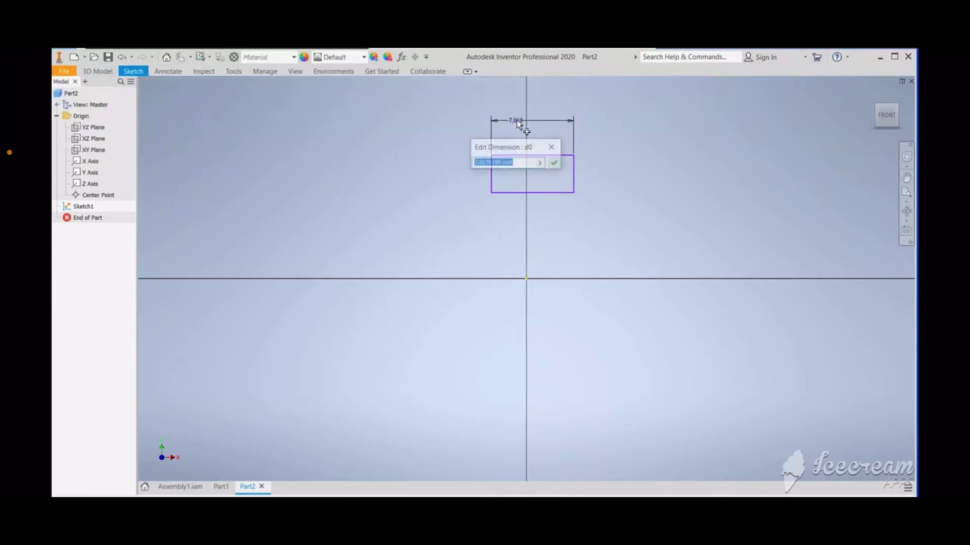
{"action": "type", "text": "31"}
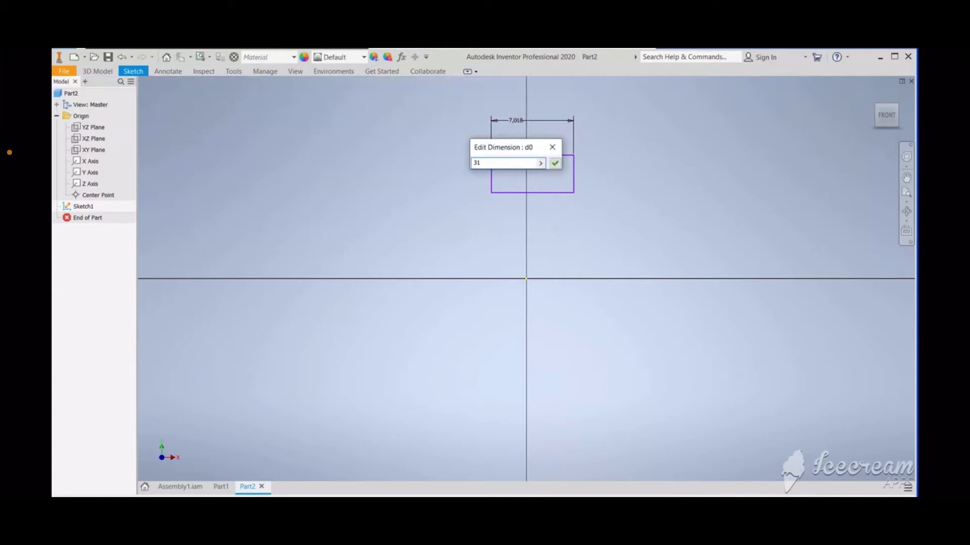
{"action": "key", "text": "Return"}
Step: Dimension one vertical side of the rectangle and set its height to 12 mm
{"action": "scroll", "coordinate": [528, 164], "scroll_direction": "up", "scroll_amount": 4}
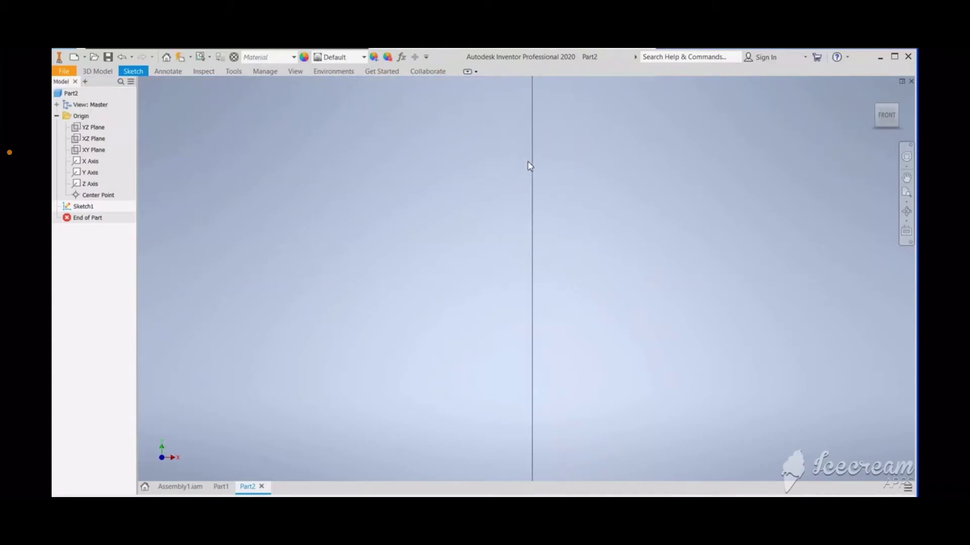
{"action": "scroll", "coordinate": [528, 165], "scroll_direction": "down", "scroll_amount": 4}
{"action": "scroll", "coordinate": [535, 126], "scroll_direction": "up", "scroll_amount": 4}
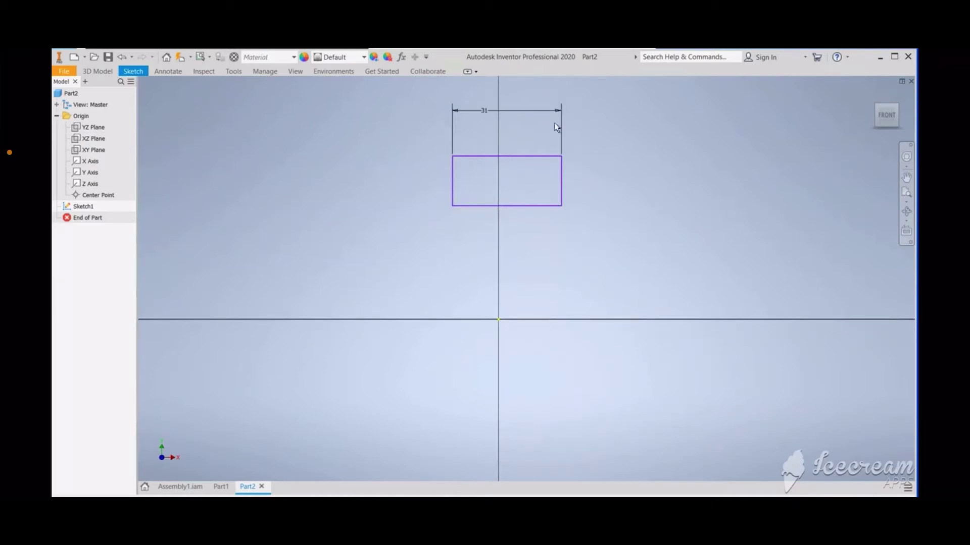
{"action": "left_click", "coordinate": [562, 177]}
{"action": "left_click", "coordinate": [588, 177]}
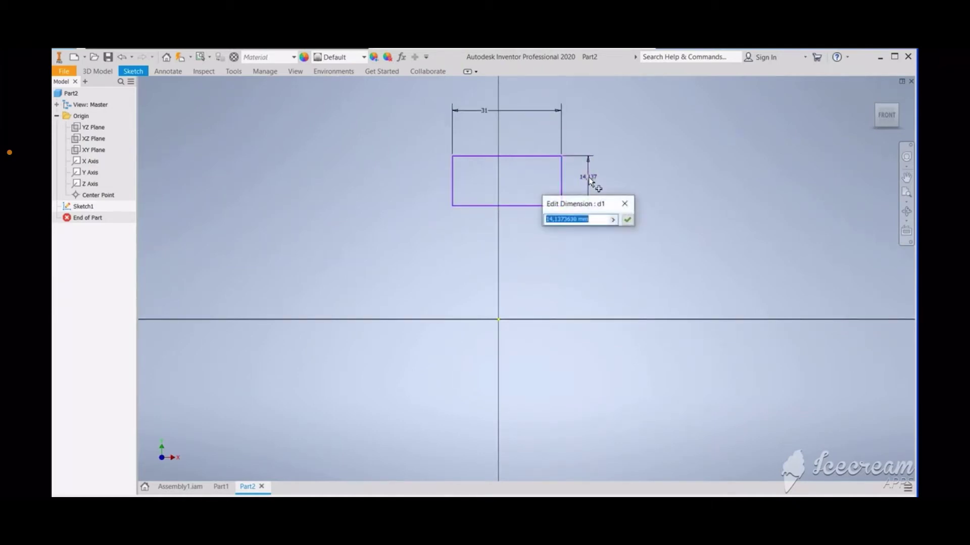
{"action": "type", "text": "12"}
{"action": "key", "text": "Return"}
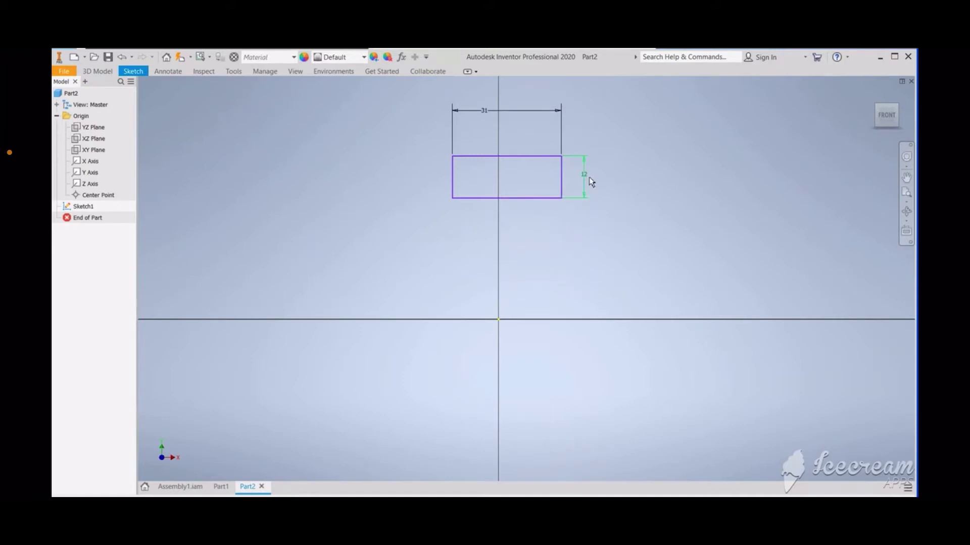
Step: Dimension the rectangle's lower edge from the origin and set the vertical distance to 53 mm
{"action": "left_click", "coordinate": [547, 198]}
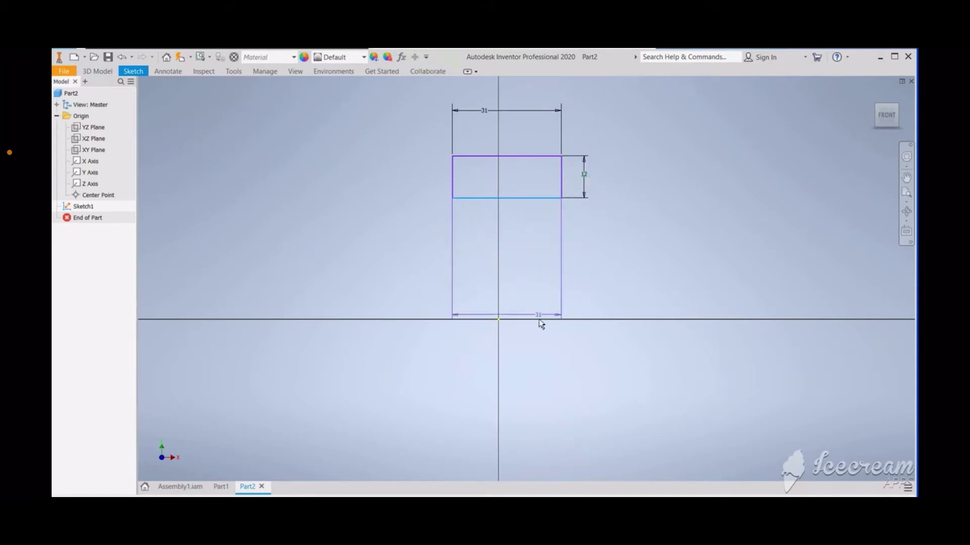
{"action": "left_click", "coordinate": [497, 319]}
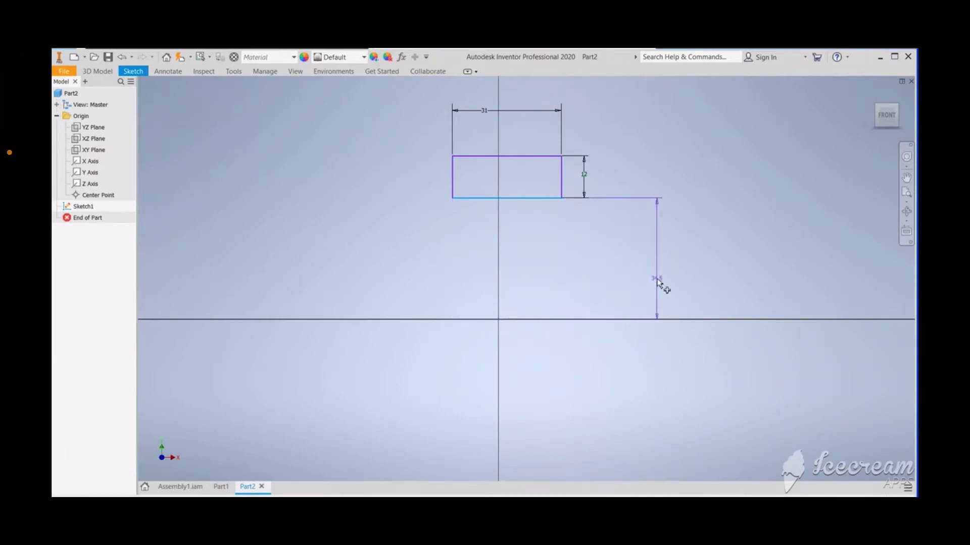
{"action": "left_click", "coordinate": [661, 281]}
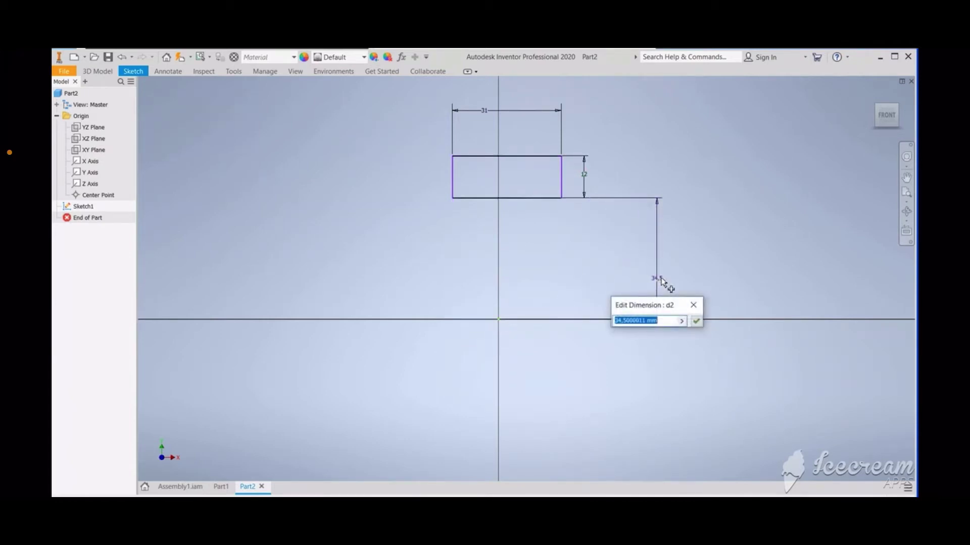
{"action": "type", "text": "53"}
{"action": "key", "text": "Return"}
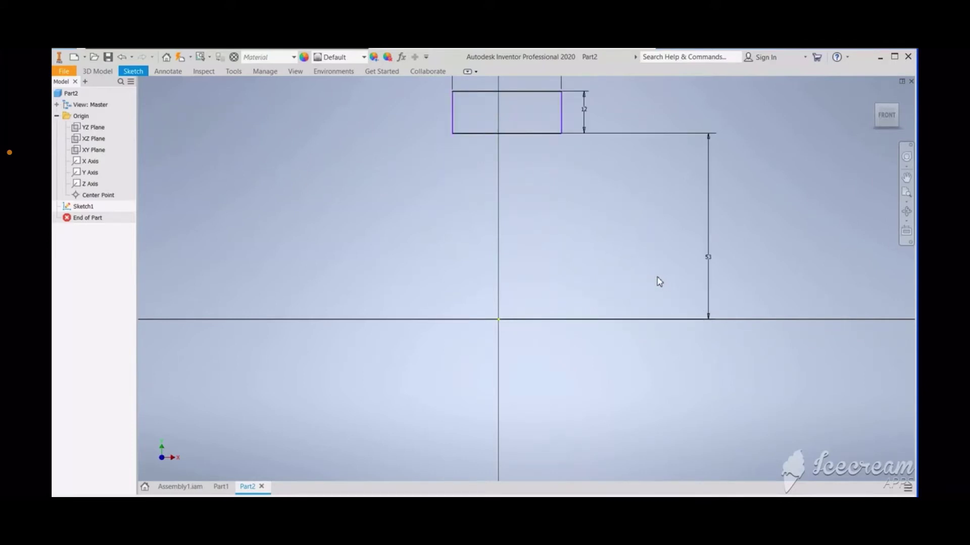
Step: Dimension the rectangle's right side from the vertical axis and set the horizontal distance to 15,5 mm
{"action": "scroll", "coordinate": [653, 279], "scroll_direction": "down", "scroll_amount": 3}
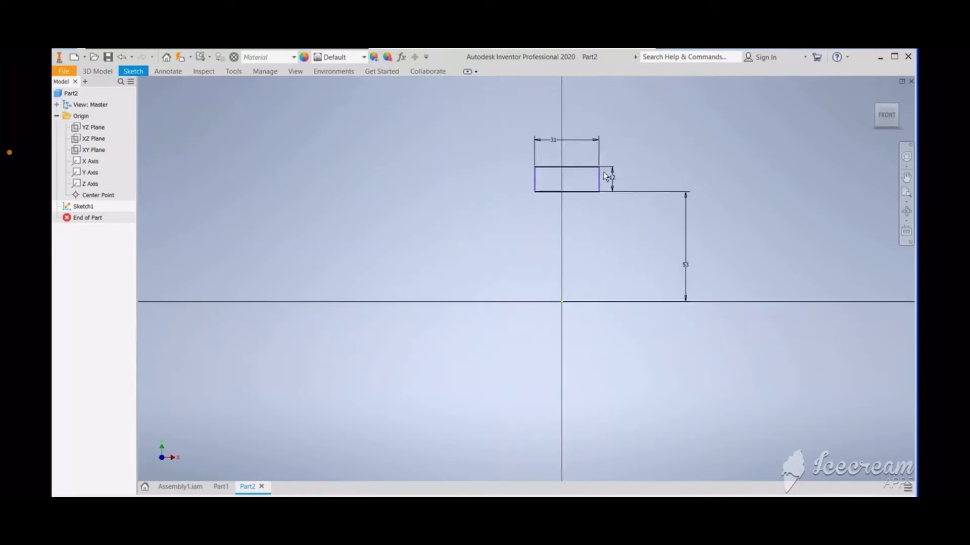
{"action": "left_click", "coordinate": [561, 166]}
{"action": "left_click", "coordinate": [560, 303]}
{"action": "key", "text": "d"}
{"action": "left_click", "coordinate": [599, 167]}
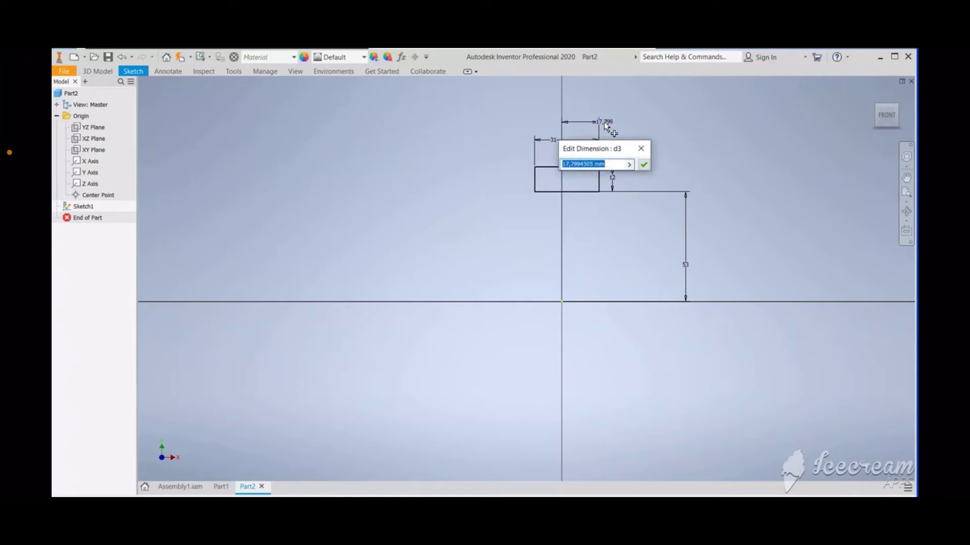
{"action": "type", "text": "15,5"}
{"action": "key", "text": "Return"}
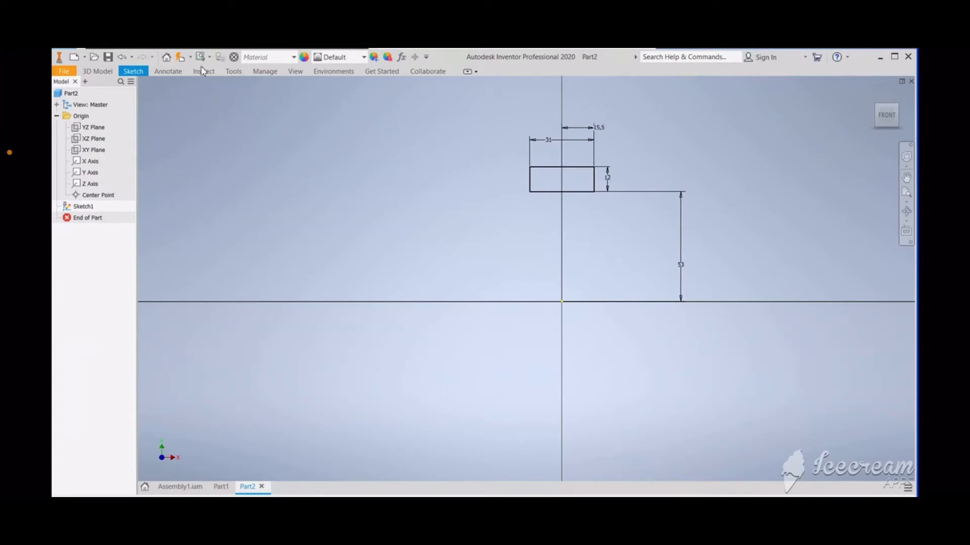
Step: Sketch a circle about 12 mm in diameter just left of the vertical axis, overlapping the rectangle's lower edge
{"action": "left_click", "coordinate": [134, 72]}
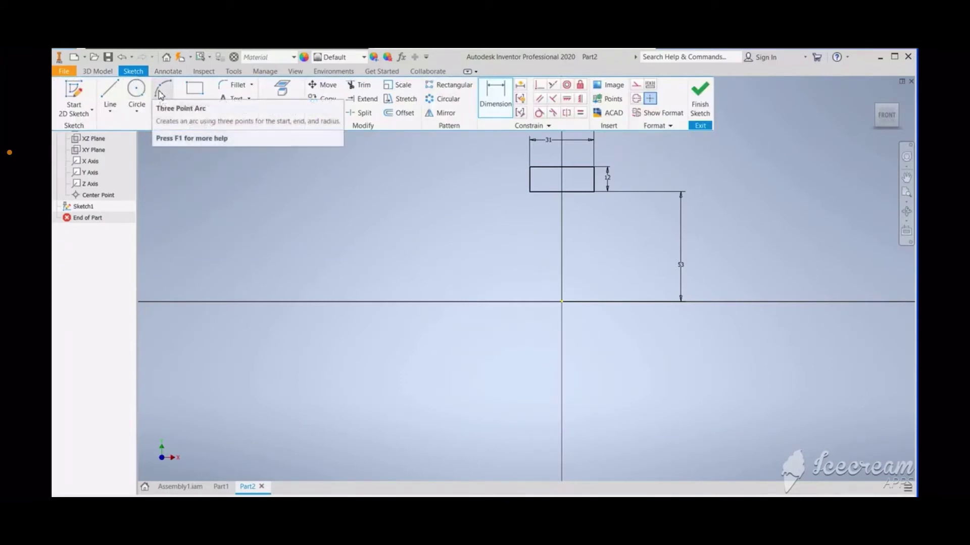
{"action": "left_click", "coordinate": [140, 93]}
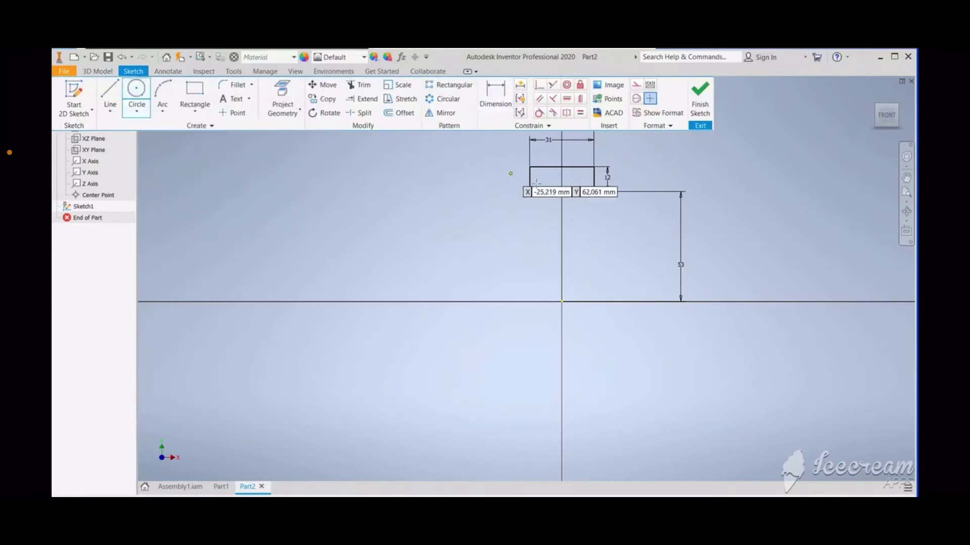
{"action": "scroll", "coordinate": [559, 192], "scroll_direction": "down", "scroll_amount": 5}
{"action": "scroll", "coordinate": [560, 192], "scroll_direction": "up", "scroll_amount": 6}
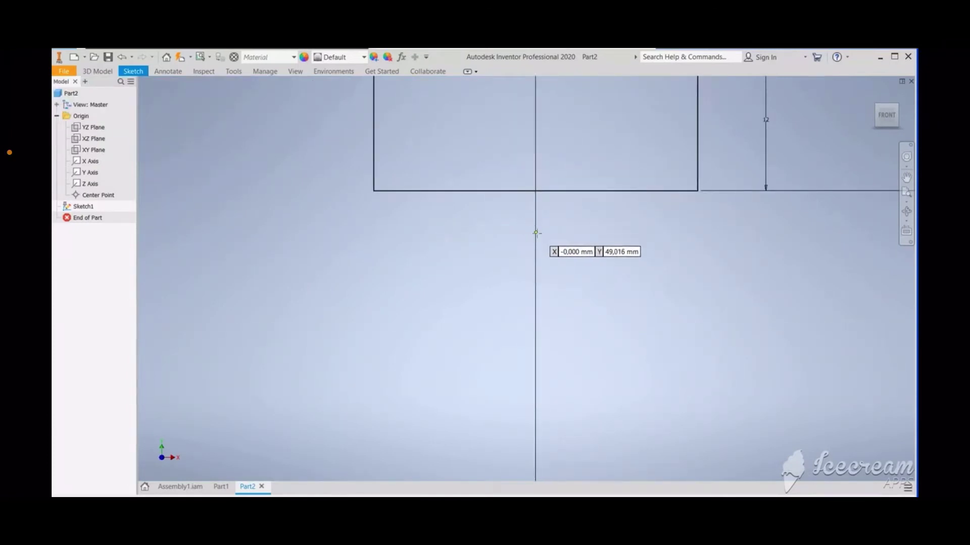
{"action": "scroll", "coordinate": [536, 221], "scroll_direction": "down", "scroll_amount": 2}
{"action": "scroll", "coordinate": [537, 217], "scroll_direction": "up", "scroll_amount": 4}
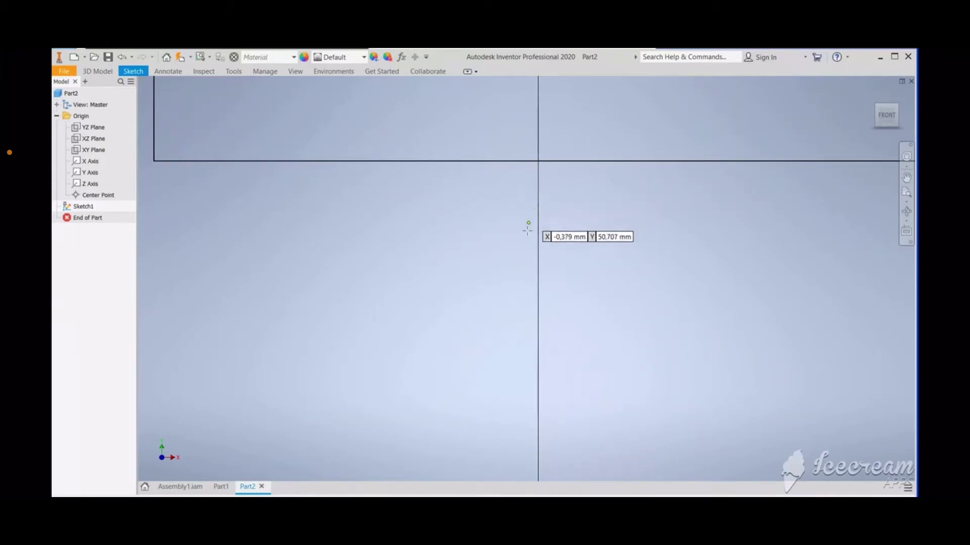
{"action": "left_click", "coordinate": [524, 260]}
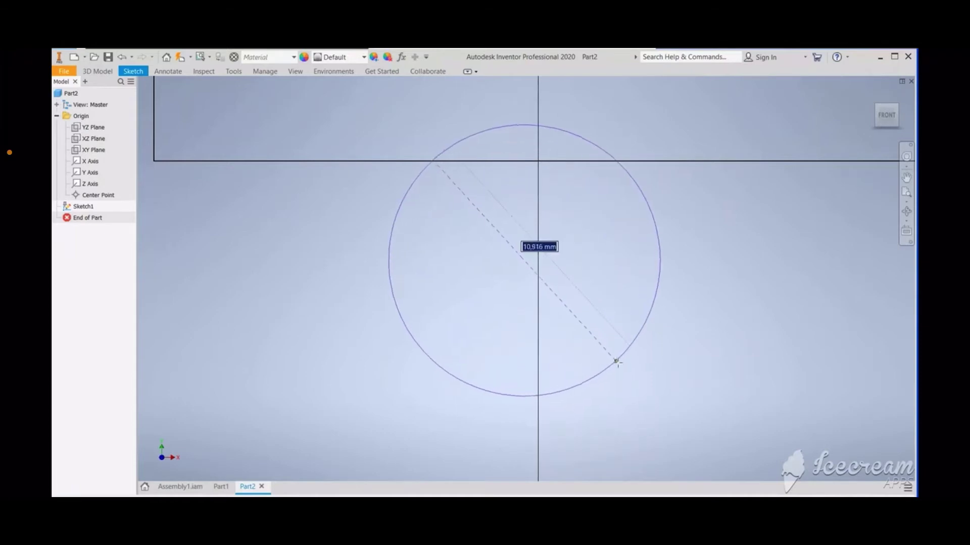
{"action": "left_click", "coordinate": [627, 368]}
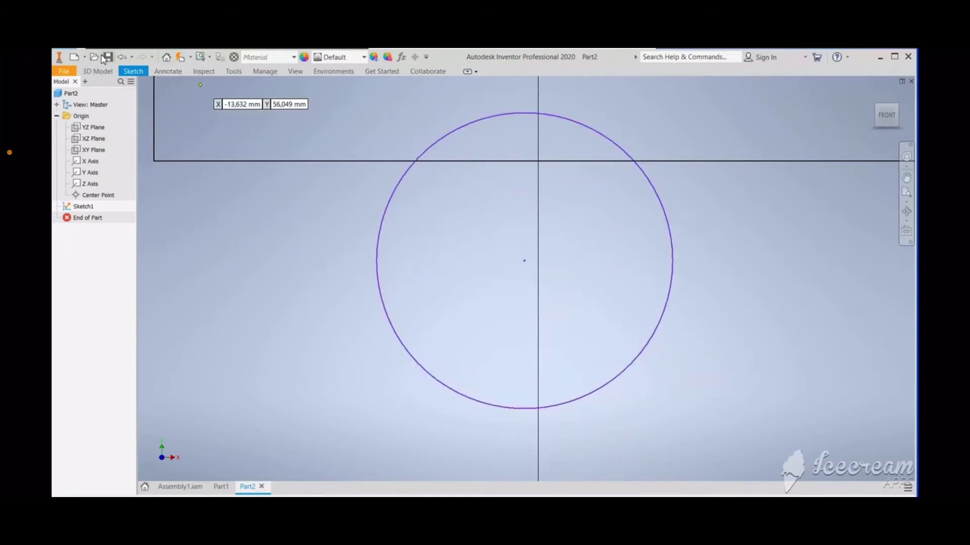
Step: Try to apply a Tangent constraint to the circle, and undo the circle
{"action": "left_click", "coordinate": [130, 73]}
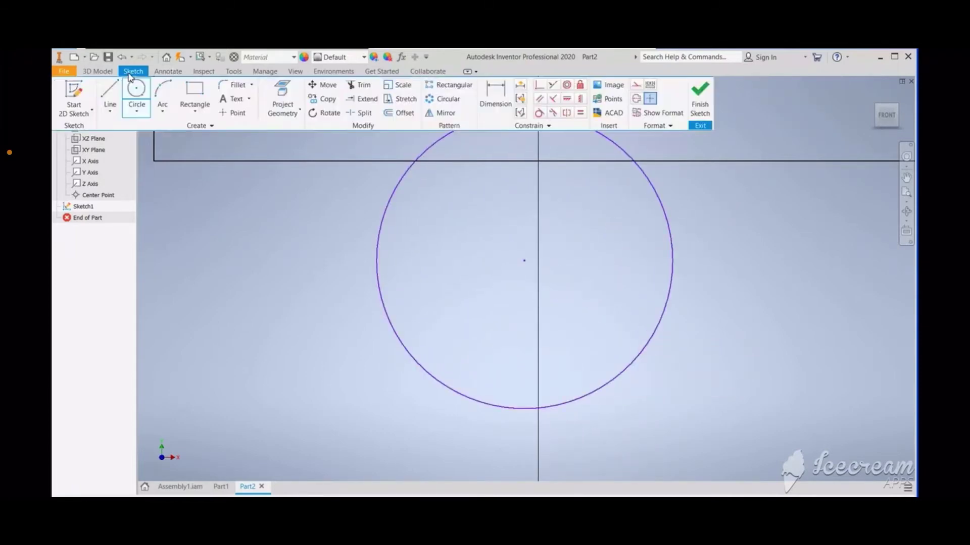
{"action": "left_click", "coordinate": [160, 73]}
{"action": "left_click", "coordinate": [203, 73]}
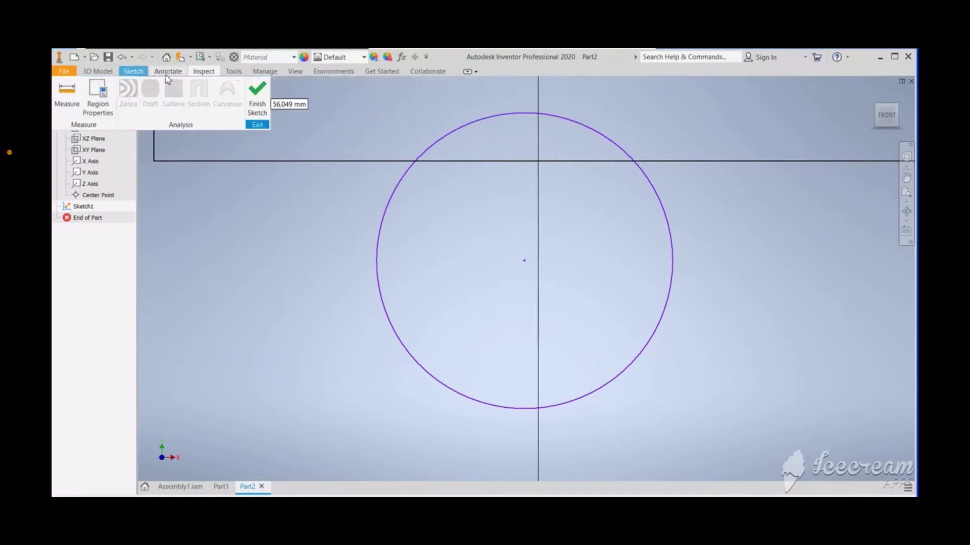
{"action": "left_click", "coordinate": [97, 72]}
{"action": "left_click", "coordinate": [132, 73]}
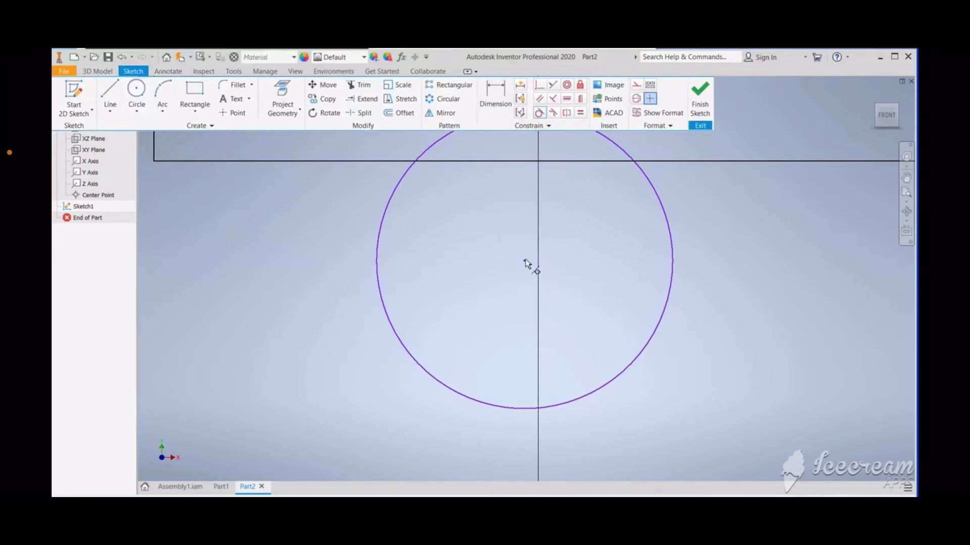
{"action": "left_click", "coordinate": [108, 74]}
{"action": "left_click", "coordinate": [127, 72]}
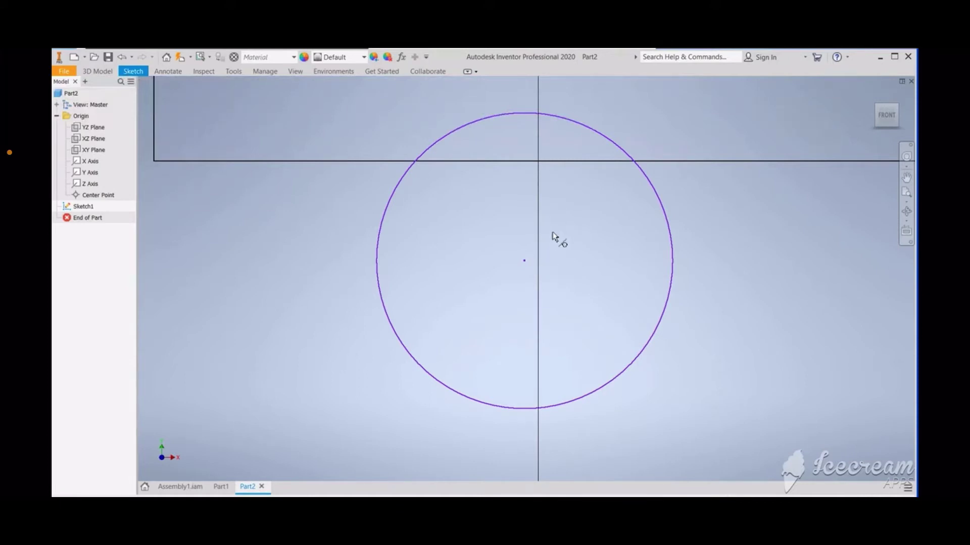
{"action": "left_click", "coordinate": [121, 57]}
Step: Sketch a three-point arc about 8 mm wide on the rectangle's lower edge, bulging upward across the vertical axis
{"action": "left_click", "coordinate": [102, 74]}
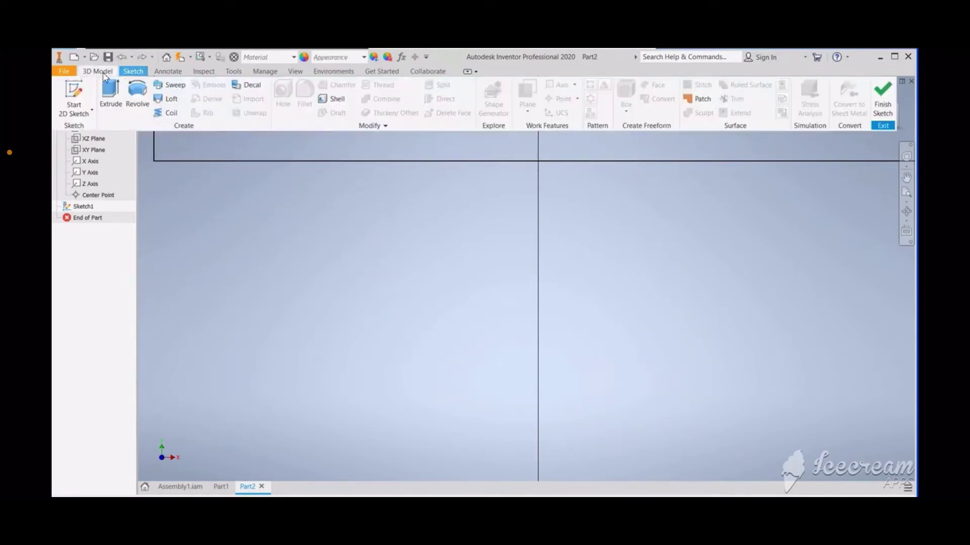
{"action": "left_click", "coordinate": [142, 74]}
{"action": "left_click", "coordinate": [162, 96]}
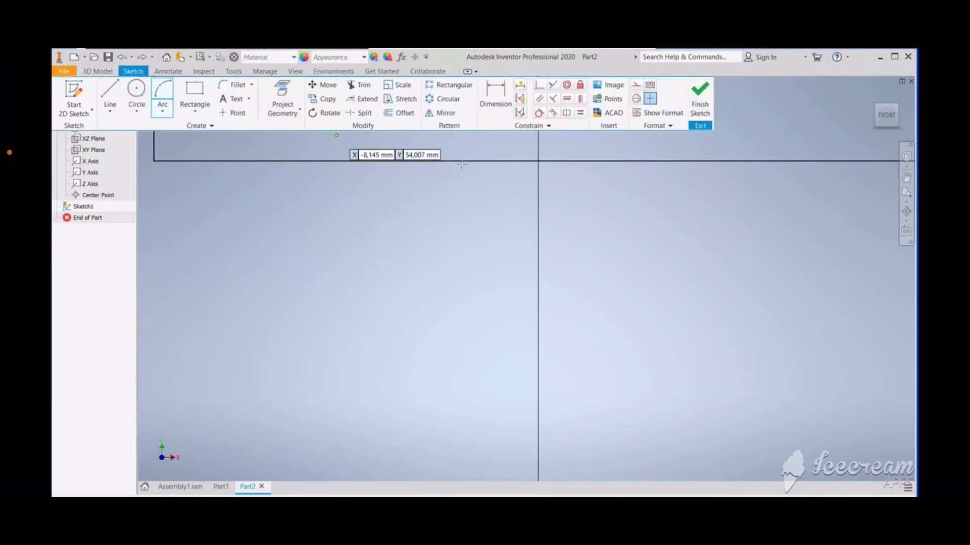
{"action": "left_click", "coordinate": [636, 160]}
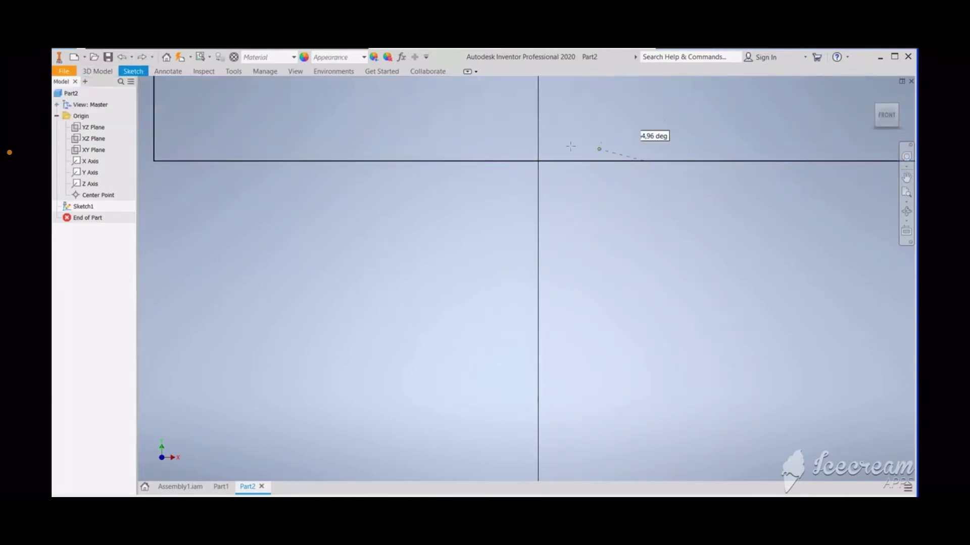
{"action": "left_click", "coordinate": [437, 160]}
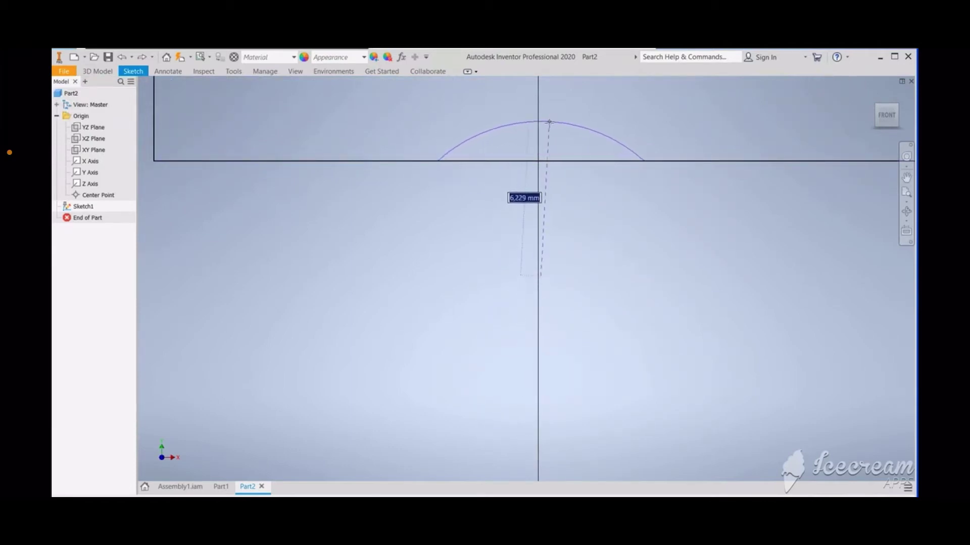
{"action": "left_click", "coordinate": [542, 129]}
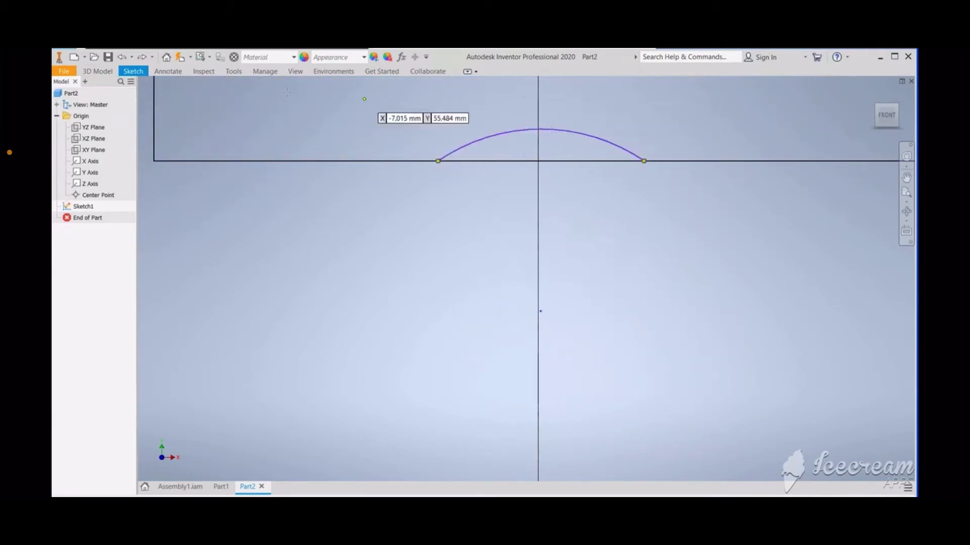
{"action": "left_click", "coordinate": [137, 73]}
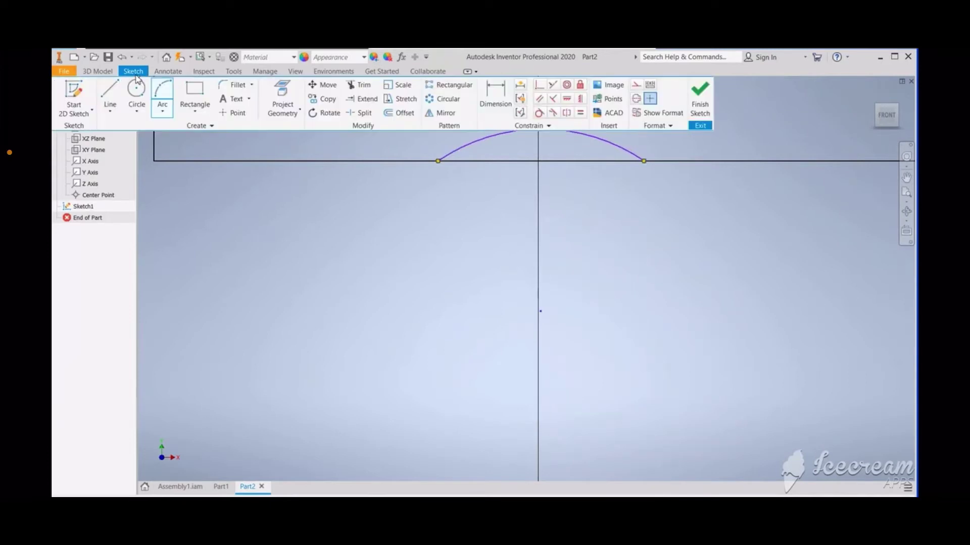
{"action": "left_click", "coordinate": [539, 114]}
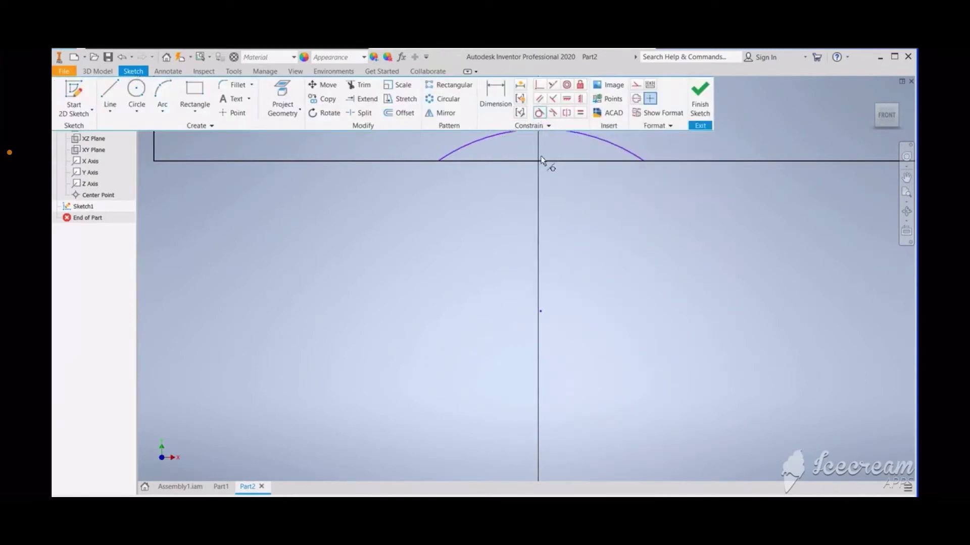
{"action": "scroll", "coordinate": [541, 189], "scroll_direction": "down", "scroll_amount": 2}
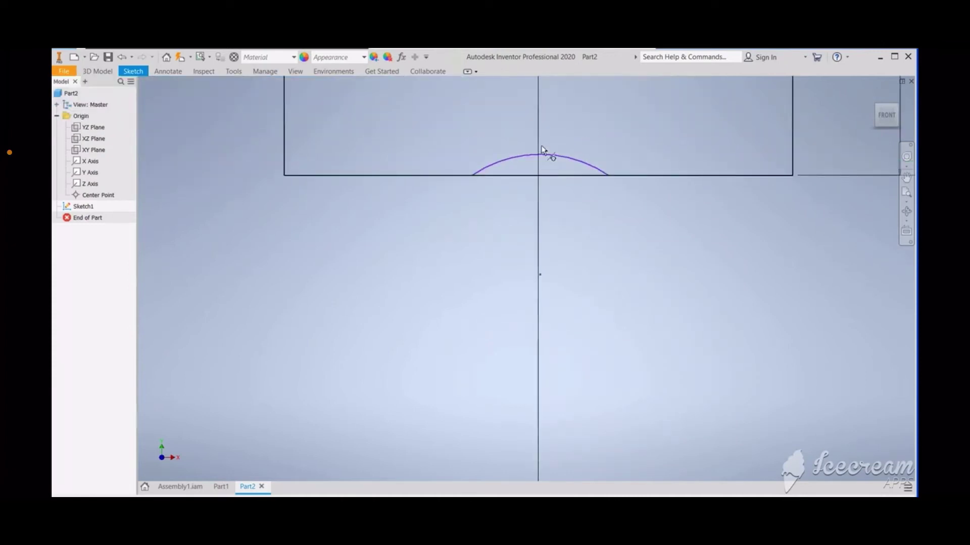
{"action": "scroll", "coordinate": [545, 154], "scroll_direction": "up", "scroll_amount": 5}
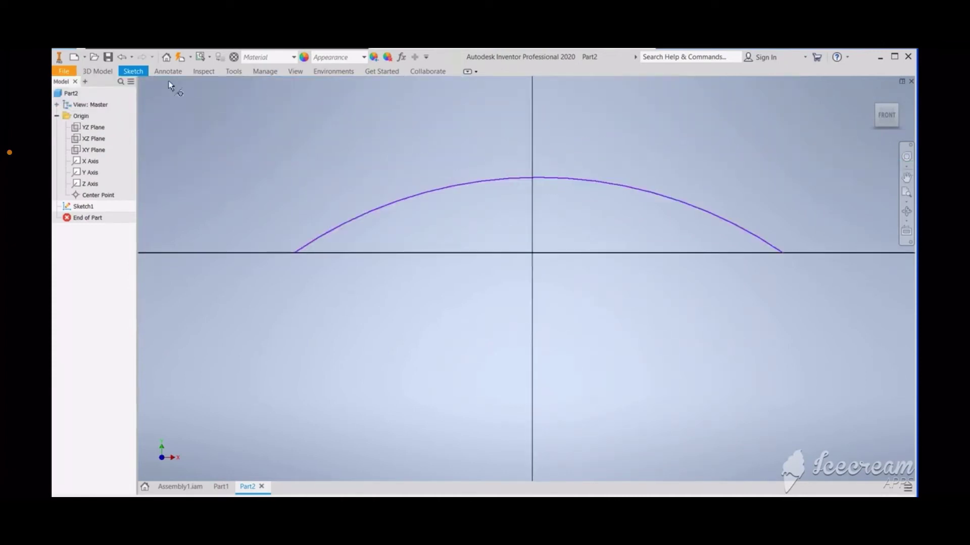
Step: Trim away the part of the rectangle's lower edge between the two ends of the arc
{"action": "left_click", "coordinate": [99, 72]}
{"action": "left_click", "coordinate": [133, 72]}
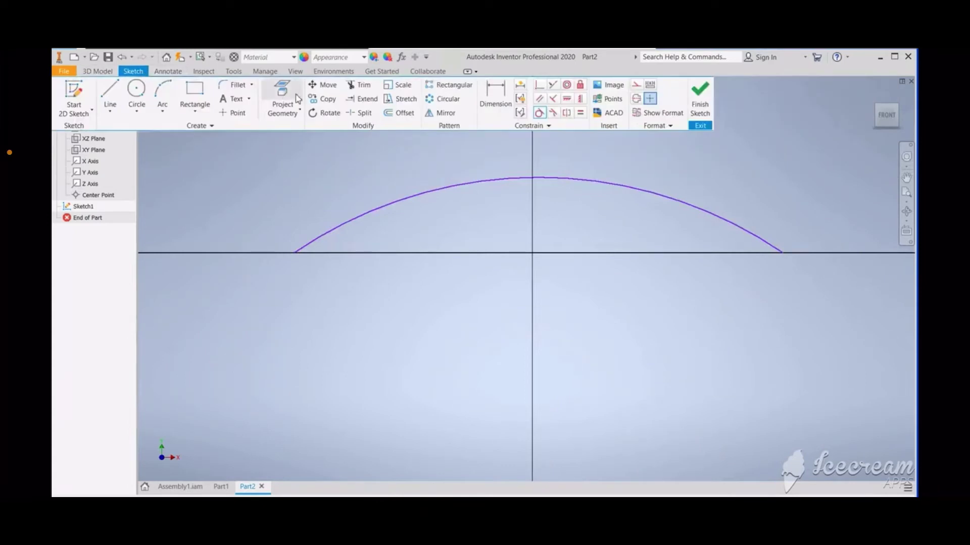
{"action": "left_click", "coordinate": [350, 100]}
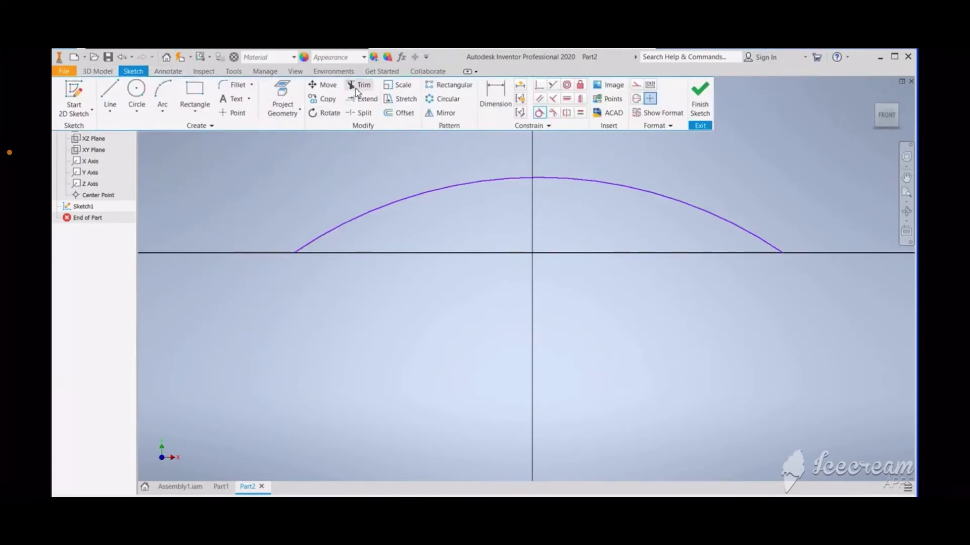
{"action": "left_click", "coordinate": [450, 252]}
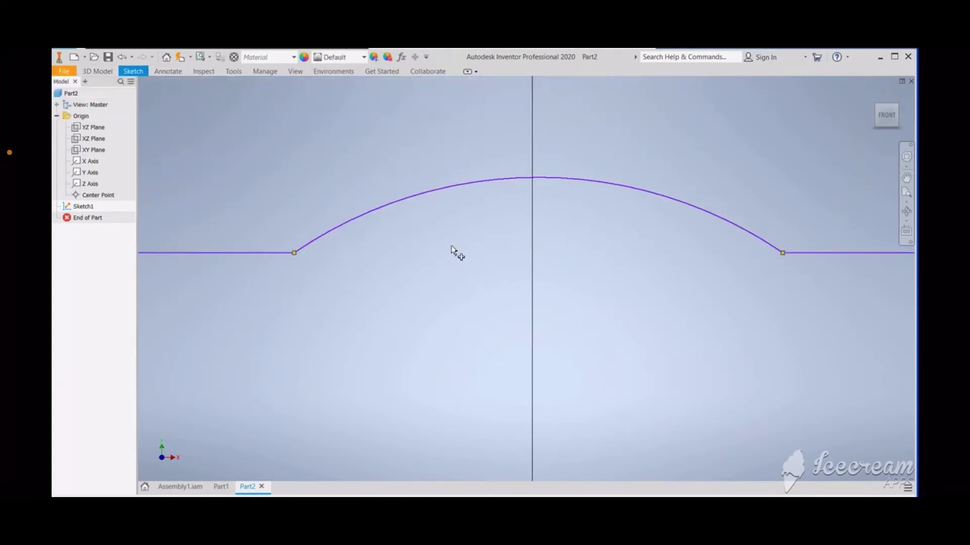
Step: Dimension the vertical distance between the groove arc's centre point and the profile's lower edge as 8 mm
{"action": "scroll", "coordinate": [470, 273], "scroll_direction": "up", "scroll_amount": 2}
{"action": "scroll", "coordinate": [472, 276], "scroll_direction": "down", "scroll_amount": 5}
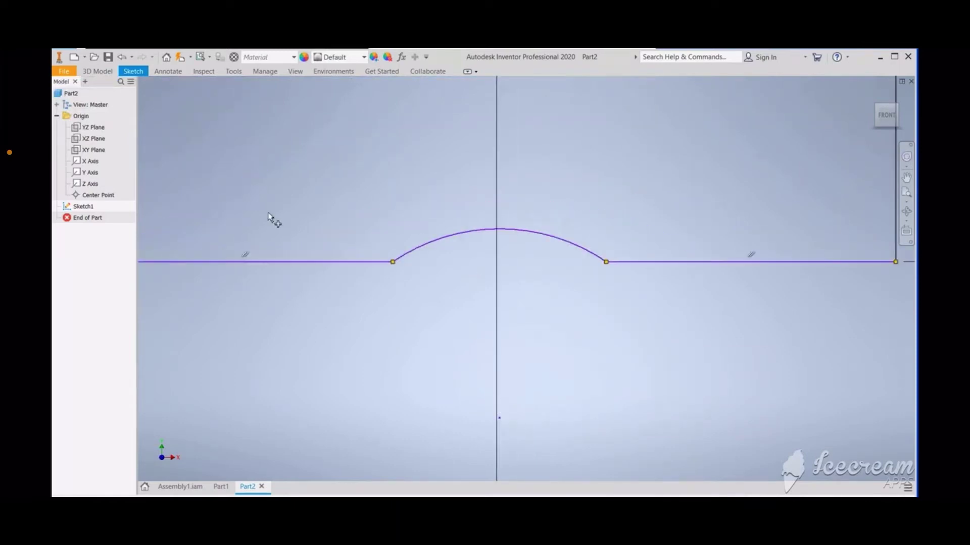
{"action": "left_click", "coordinate": [134, 71]}
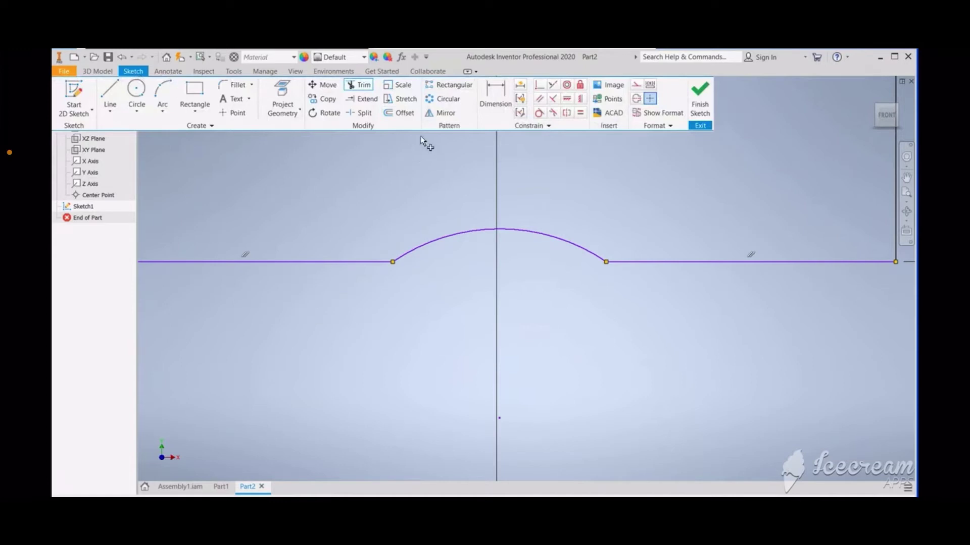
{"action": "left_click", "coordinate": [496, 99]}
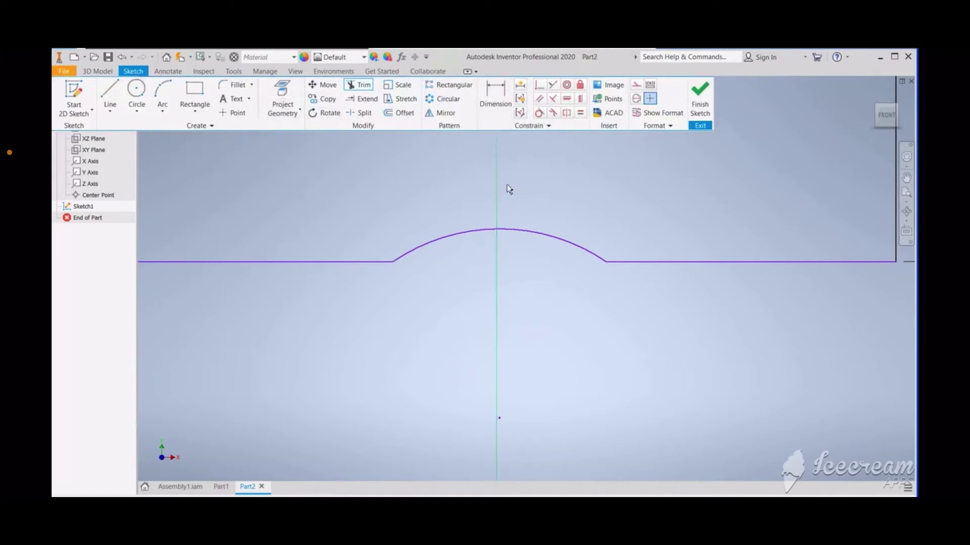
{"action": "left_click", "coordinate": [499, 417]}
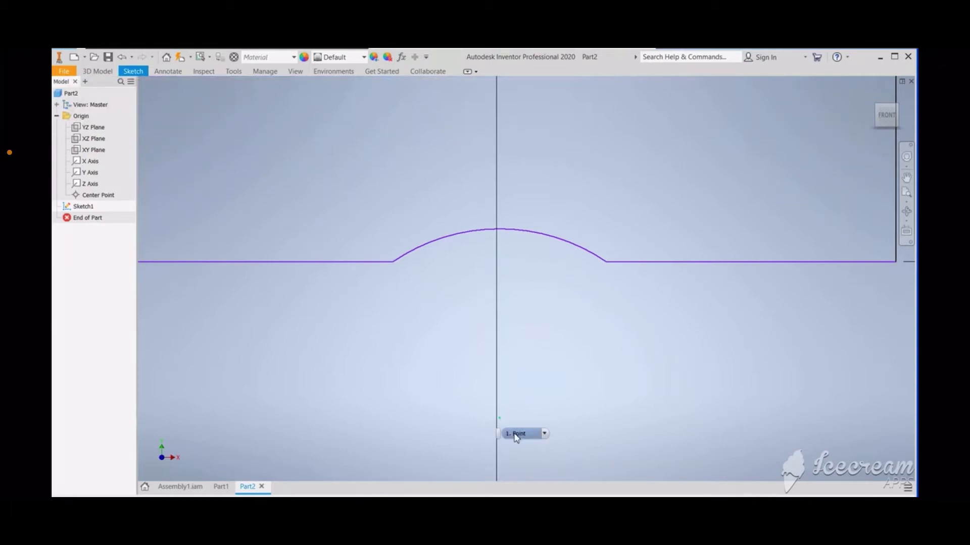
{"action": "left_click", "coordinate": [639, 265]}
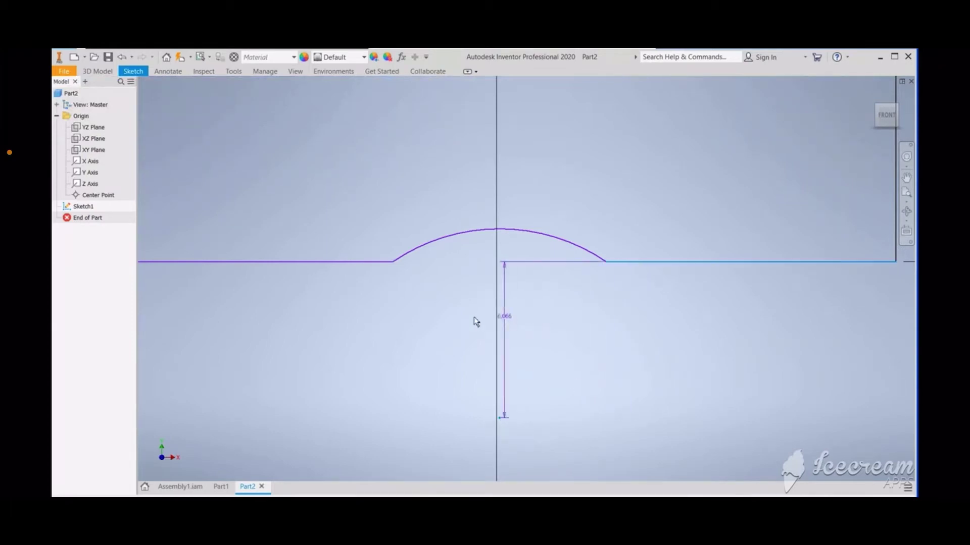
{"action": "left_click", "coordinate": [410, 326]}
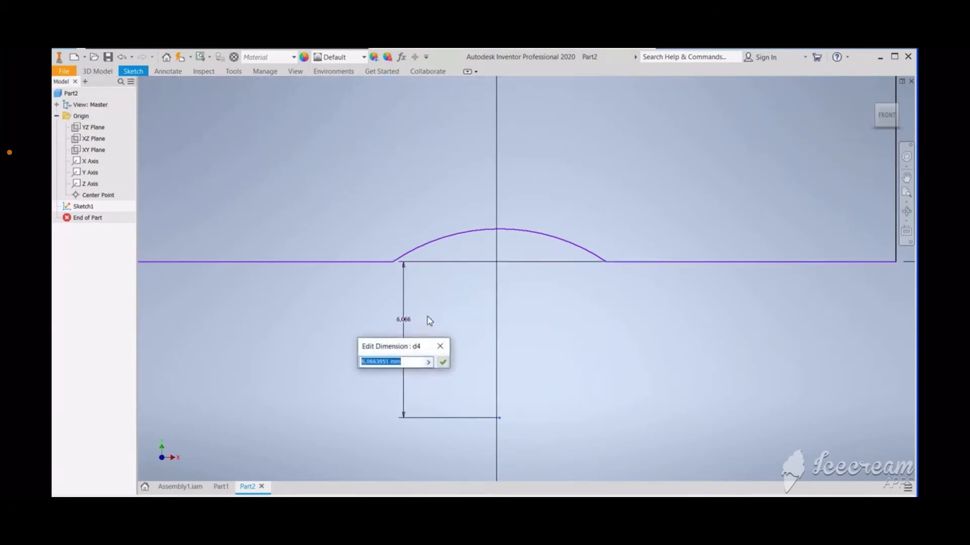
{"action": "type", "text": "8"}
{"action": "key", "text": "Return"}
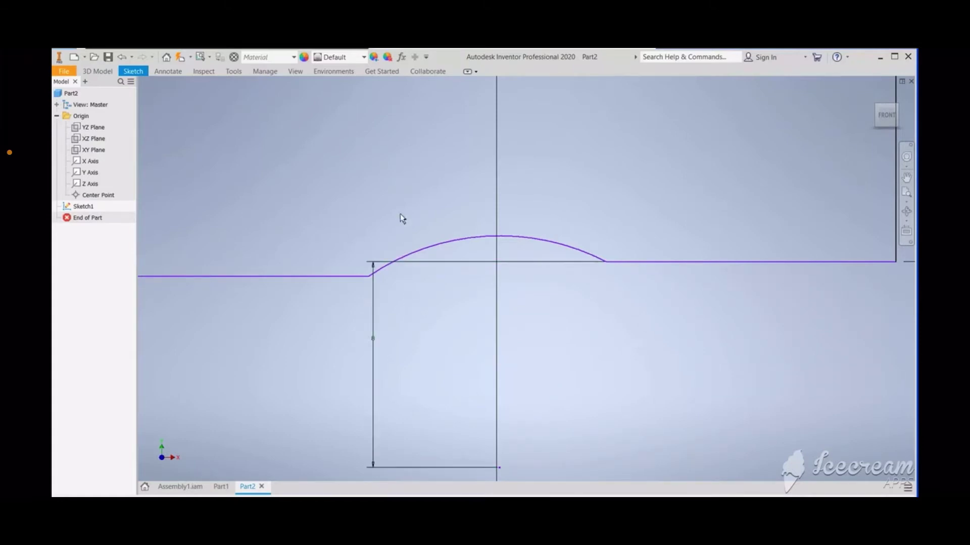
Step: Make the two lower edge segments beside the arc equal in length, and the profile's two vertical sides equal
{"action": "scroll", "coordinate": [400, 213], "scroll_direction": "down", "scroll_amount": 4}
{"action": "scroll", "coordinate": [403, 253], "scroll_direction": "up", "scroll_amount": 3}
{"action": "scroll", "coordinate": [407, 252], "scroll_direction": "down", "scroll_amount": 2}
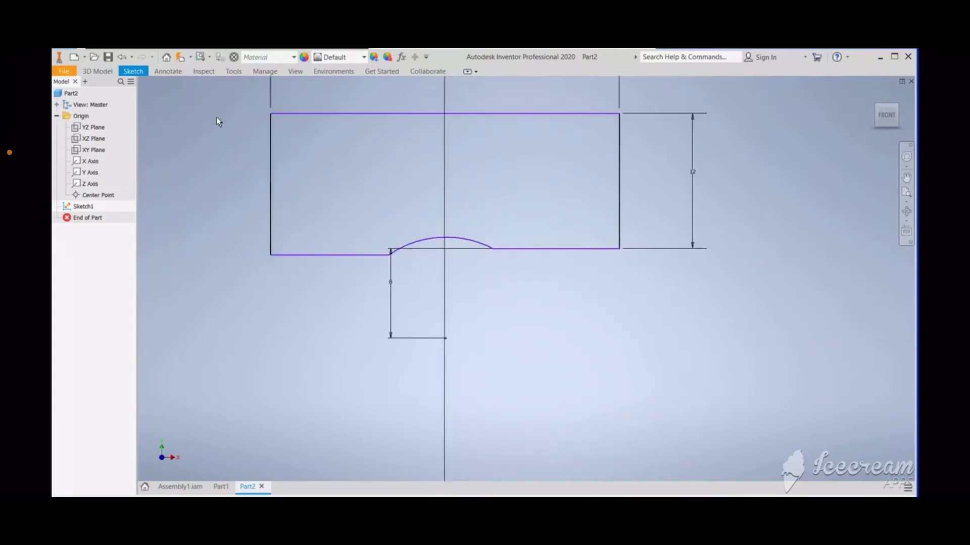
{"action": "left_click", "coordinate": [130, 72]}
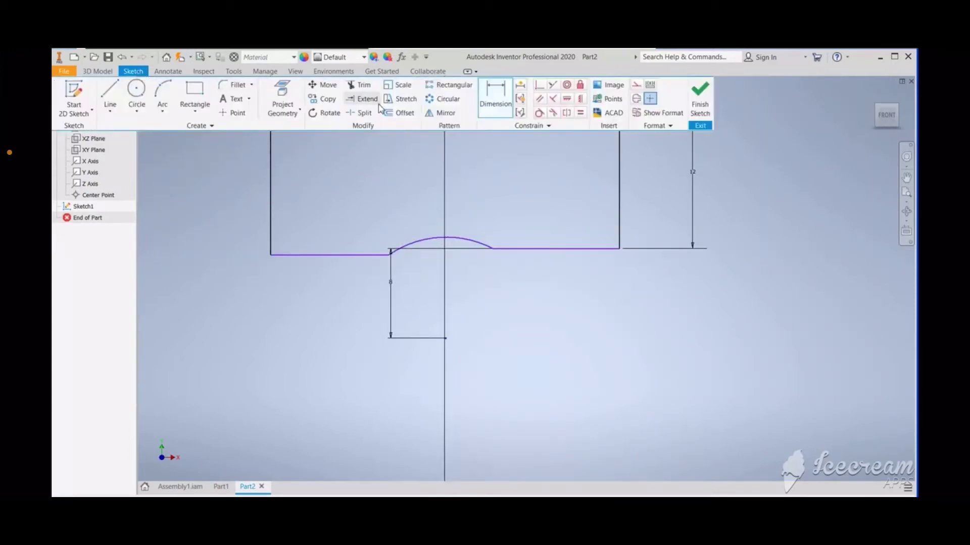
{"action": "left_click", "coordinate": [579, 114]}
{"action": "left_click", "coordinate": [552, 248]}
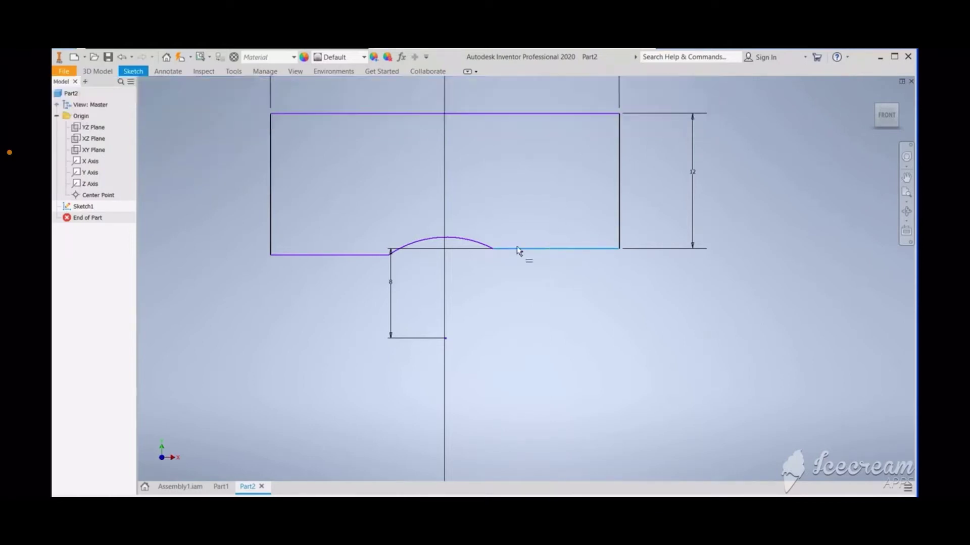
{"action": "left_click", "coordinate": [371, 255]}
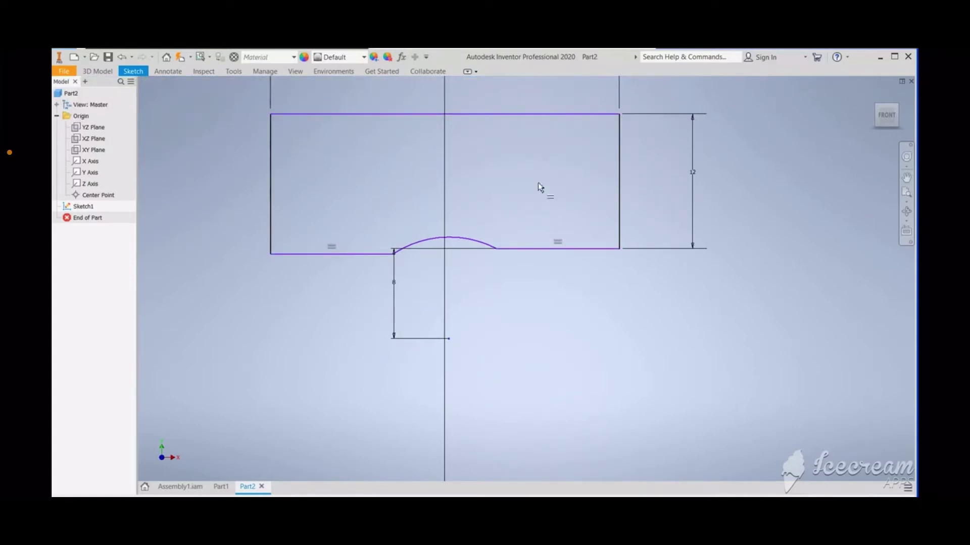
{"action": "left_click", "coordinate": [619, 183]}
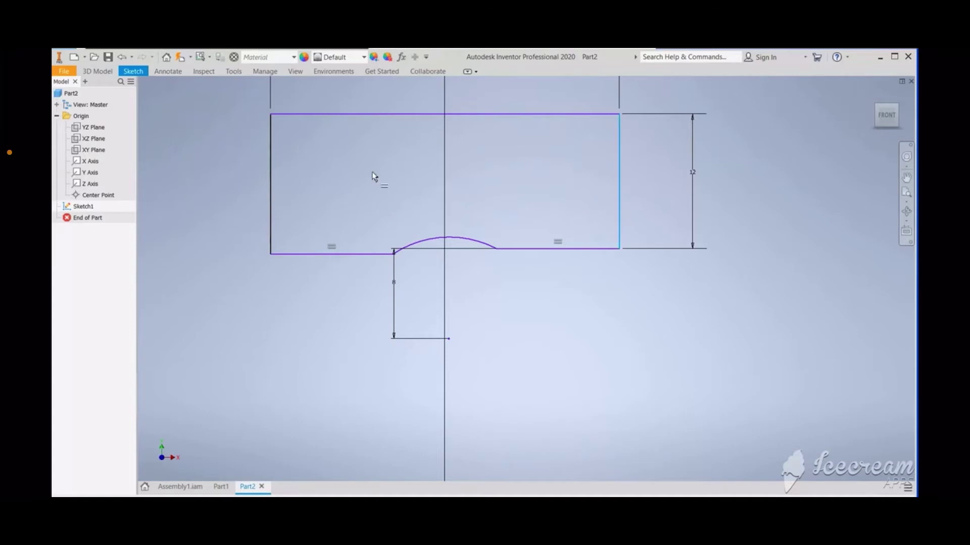
{"action": "left_click", "coordinate": [270, 174]}
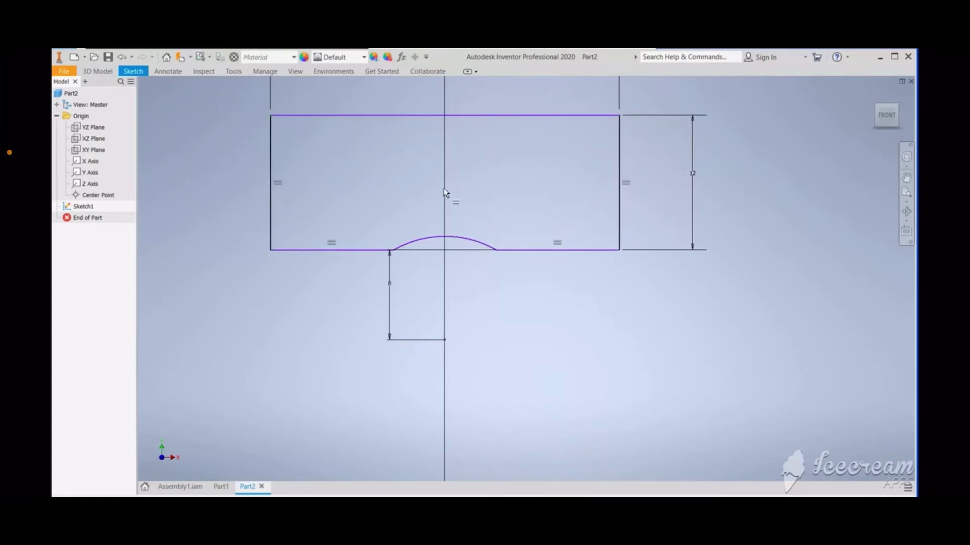
Step: Dimension the groove arc's radius as 12 mm
{"action": "left_click", "coordinate": [133, 72]}
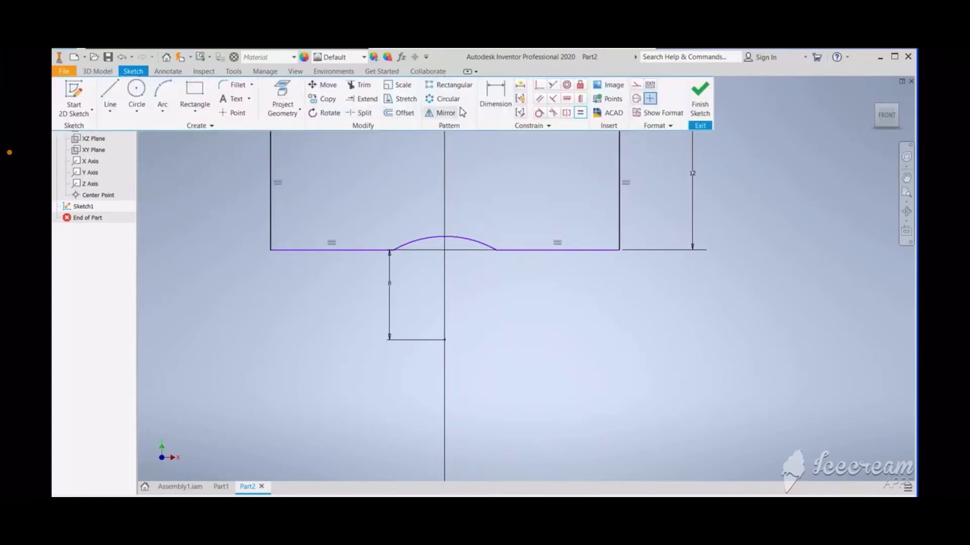
{"action": "left_click", "coordinate": [488, 96]}
{"action": "left_click", "coordinate": [467, 237]}
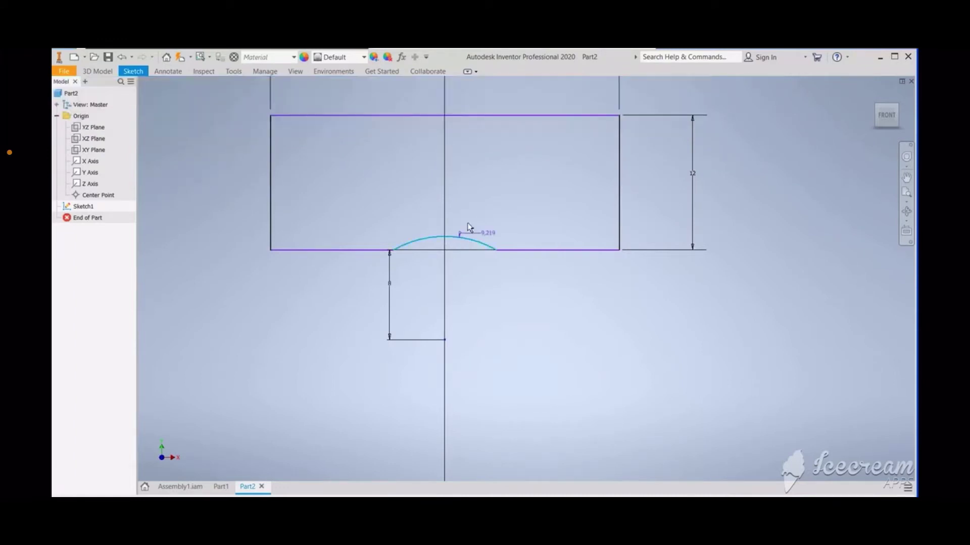
{"action": "left_click", "coordinate": [488, 175]}
{"action": "type", "text": "1"}
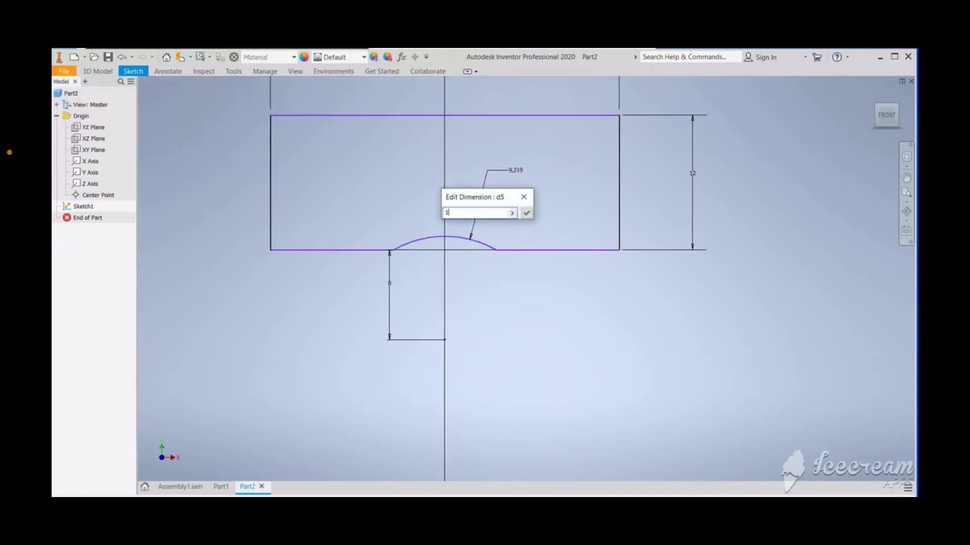
{"action": "type", "text": "2"}
{"action": "key", "text": "Return"}
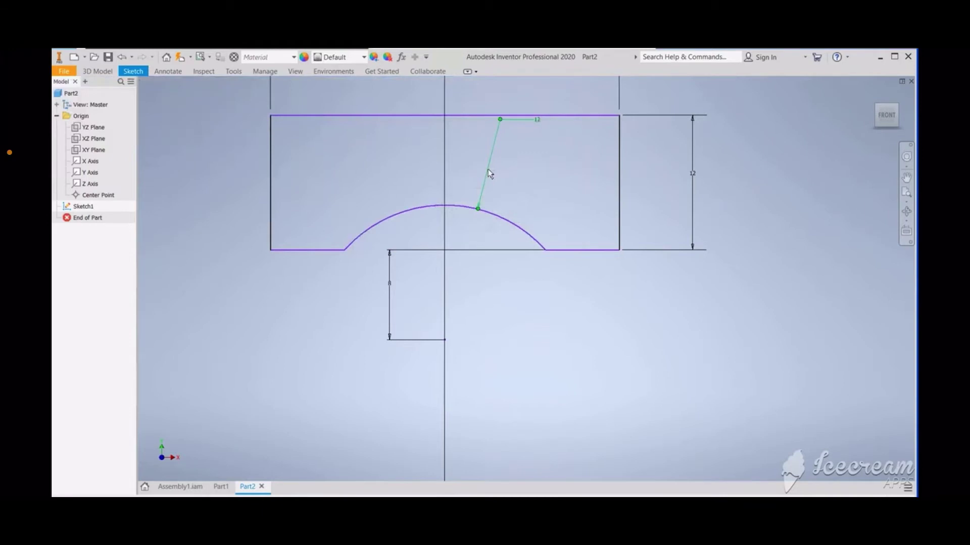
{"action": "scroll", "coordinate": [505, 324], "scroll_direction": "down", "scroll_amount": 5}
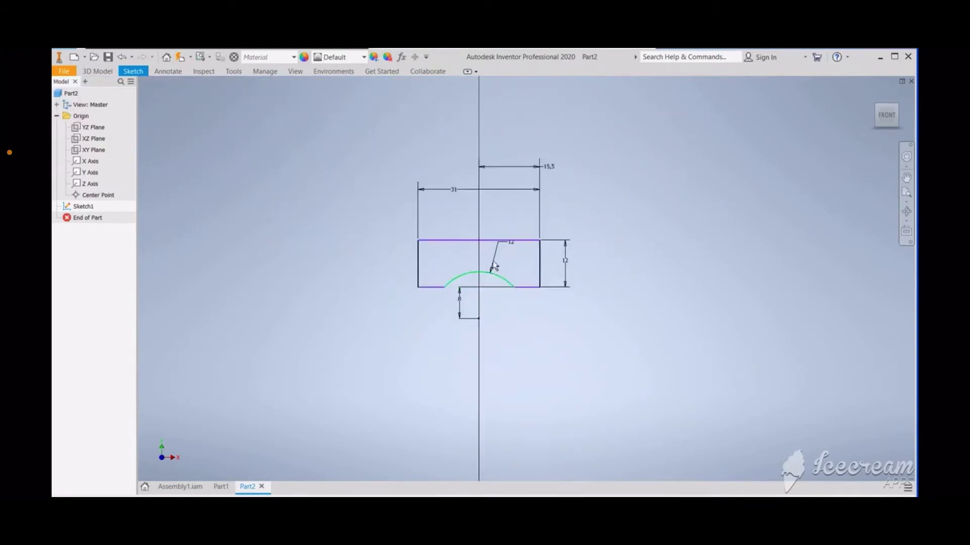
{"action": "scroll", "coordinate": [496, 283], "scroll_direction": "up", "scroll_amount": 4}
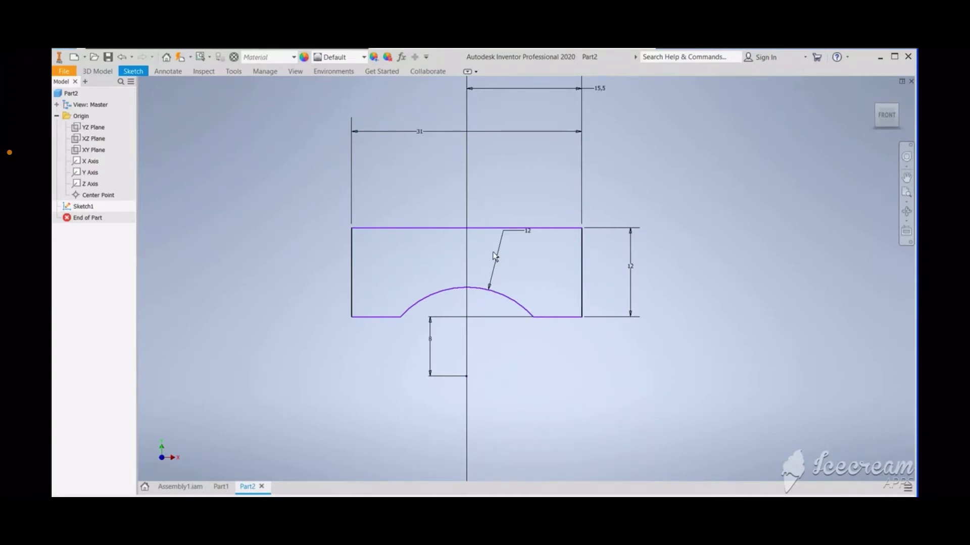
{"action": "left_click", "coordinate": [133, 74]}
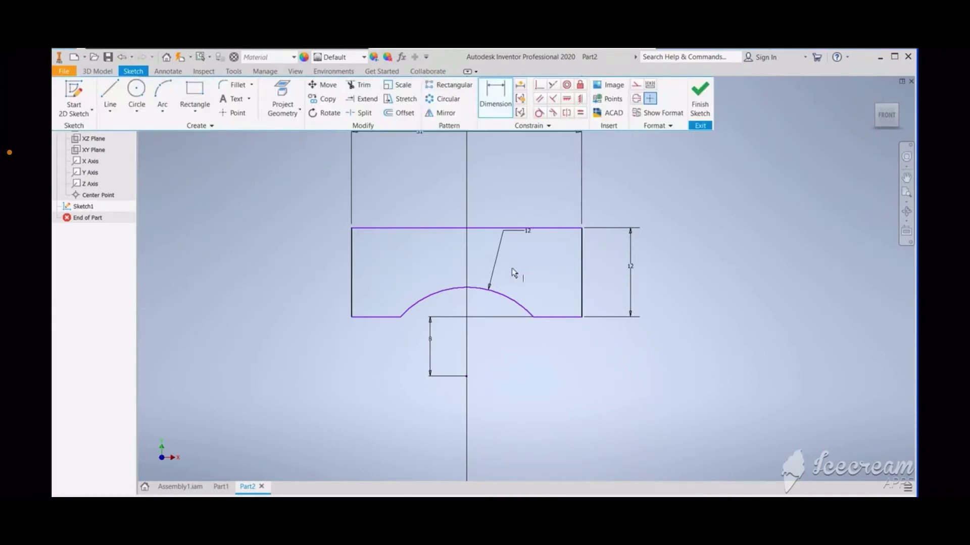
{"action": "scroll", "coordinate": [480, 376], "scroll_direction": "up", "scroll_amount": 5}
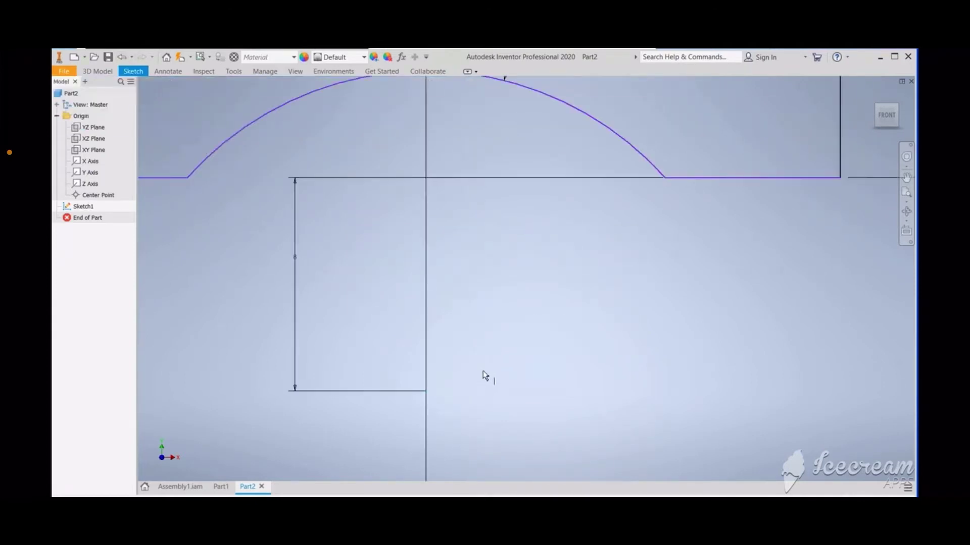
{"action": "scroll", "coordinate": [483, 376], "scroll_direction": "down", "scroll_amount": 8}
{"action": "scroll", "coordinate": [477, 422], "scroll_direction": "up", "scroll_amount": 10}
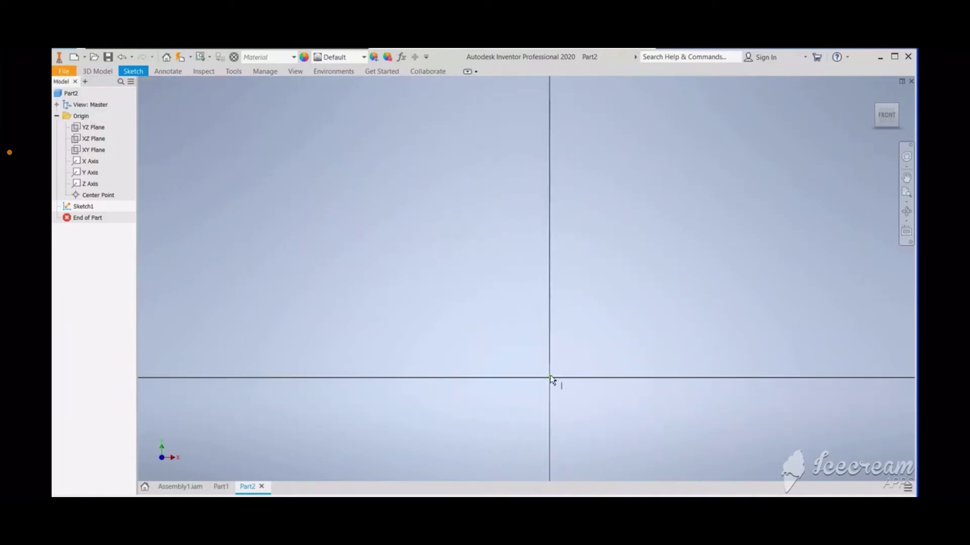
{"action": "middle_click_drag", "start_coordinate": [552, 380], "coordinate": [529, 347]}
{"action": "scroll", "coordinate": [528, 346], "scroll_direction": "down", "scroll_amount": 3}
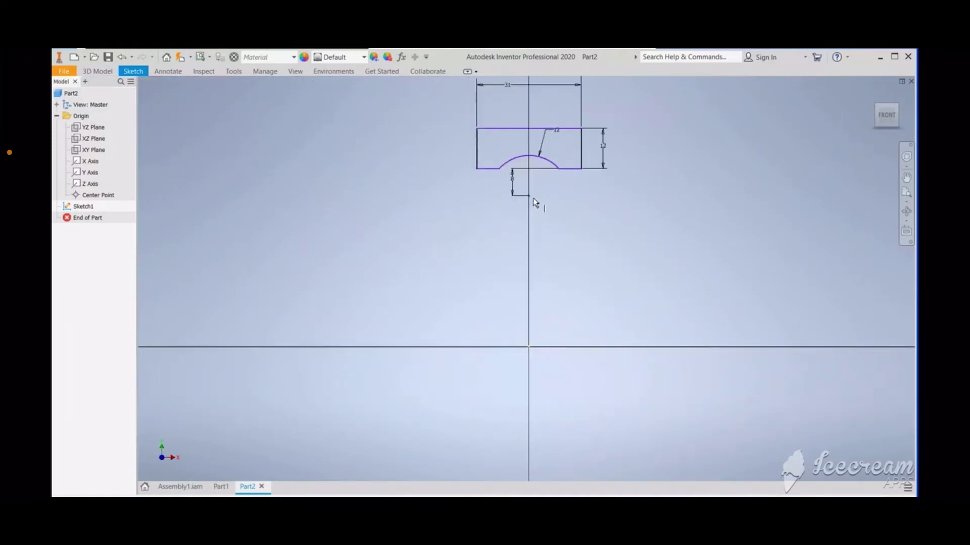
Step: Dimension the profile's lower edge 53 mm above the origin and finish the sketch
{"action": "left_click", "coordinate": [133, 71]}
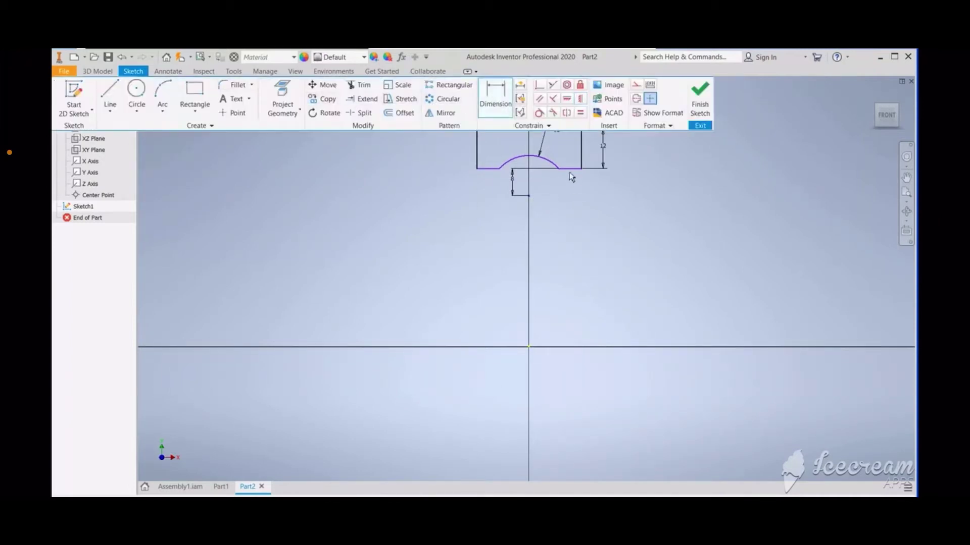
{"action": "left_click", "coordinate": [581, 347]}
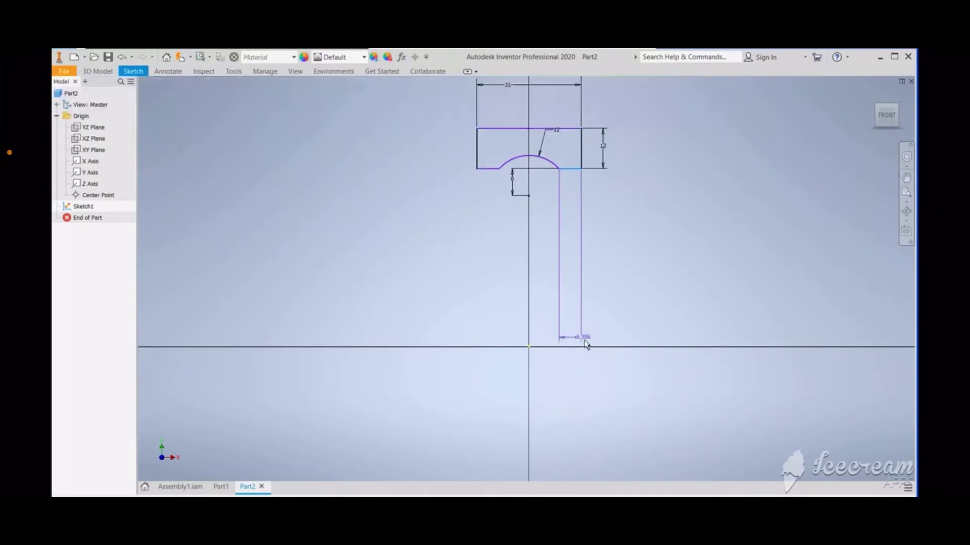
{"action": "key", "text": "ctrl+z"}
{"action": "left_click", "coordinate": [529, 347]}
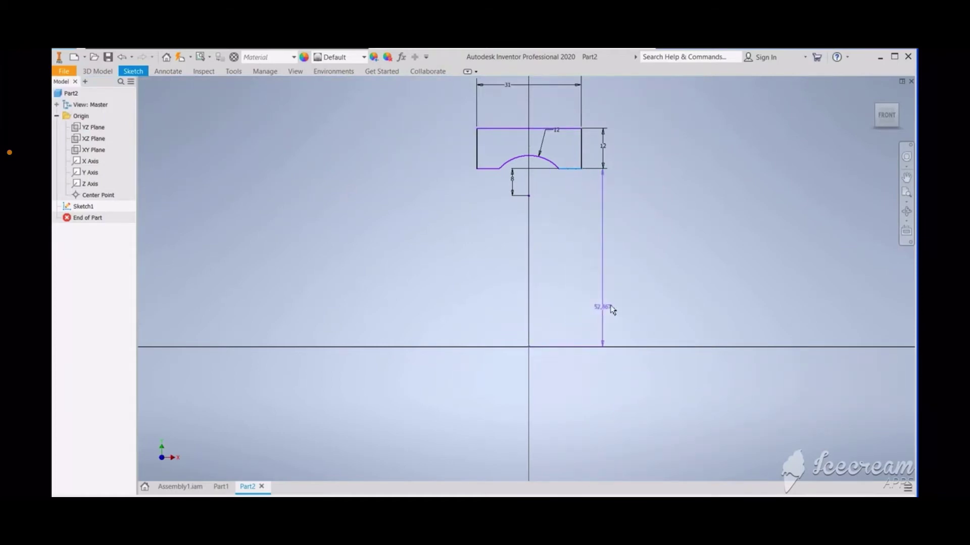
{"action": "left_click", "coordinate": [612, 309]}
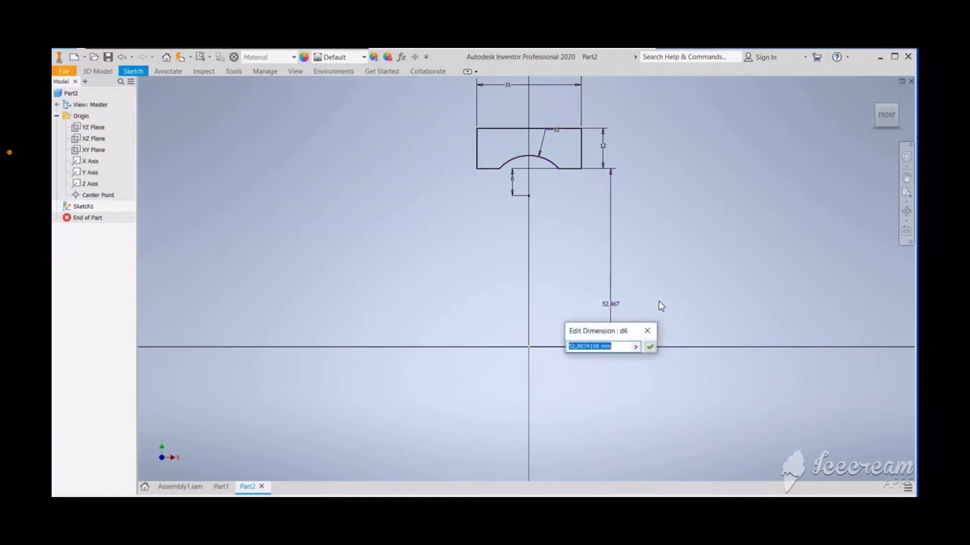
{"action": "type", "text": "53"}
{"action": "key", "text": "Return"}
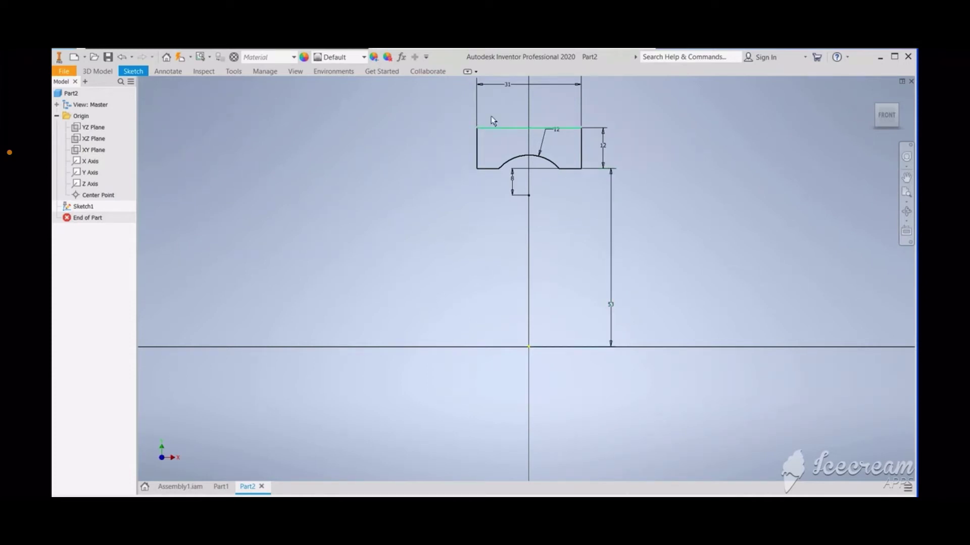
{"action": "left_click", "coordinate": [101, 71]}
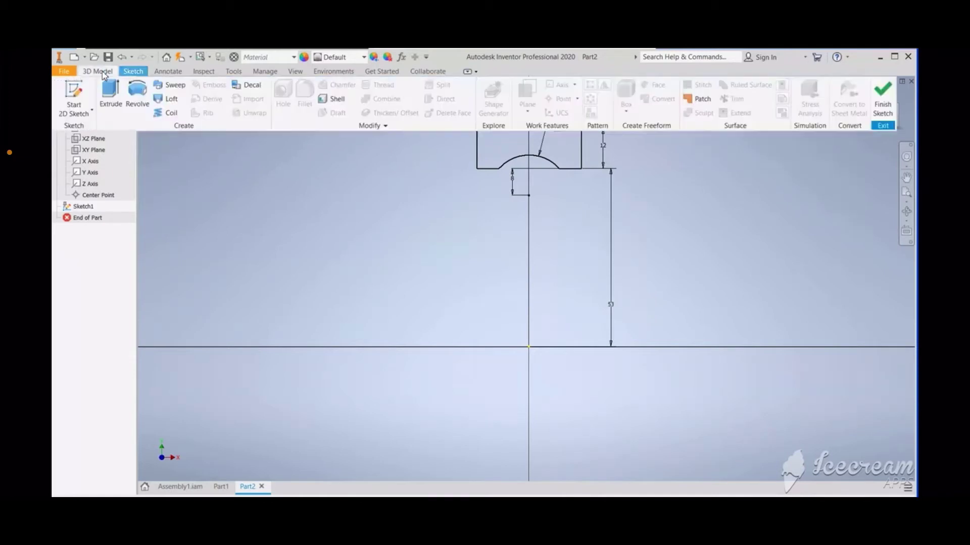
{"action": "left_click", "coordinate": [882, 97]}
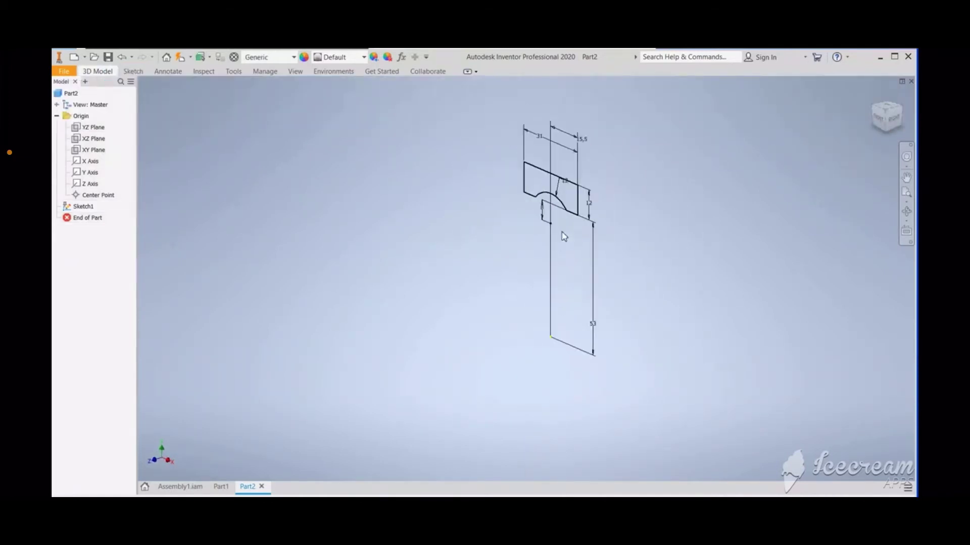
{"action": "left_click", "coordinate": [98, 72]}
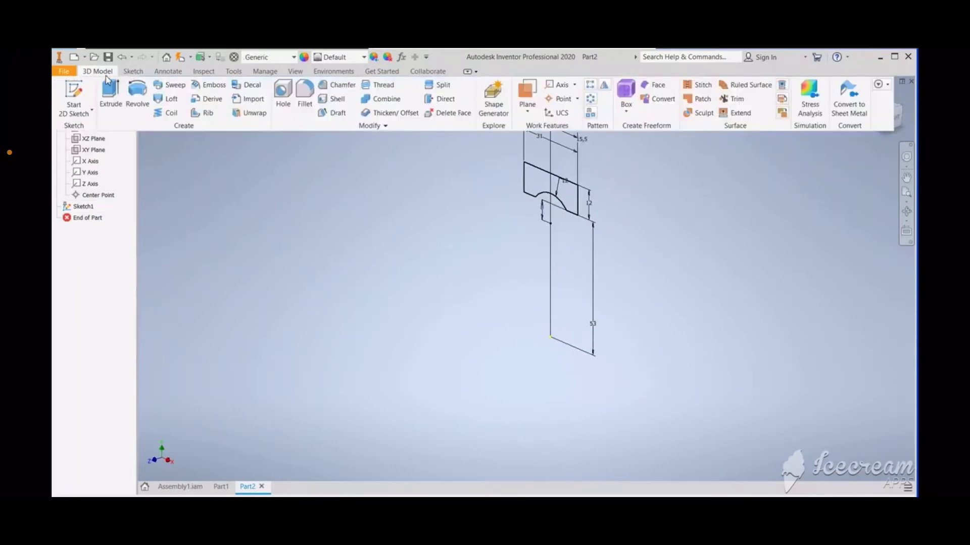
{"action": "left_click", "coordinate": [133, 96]}
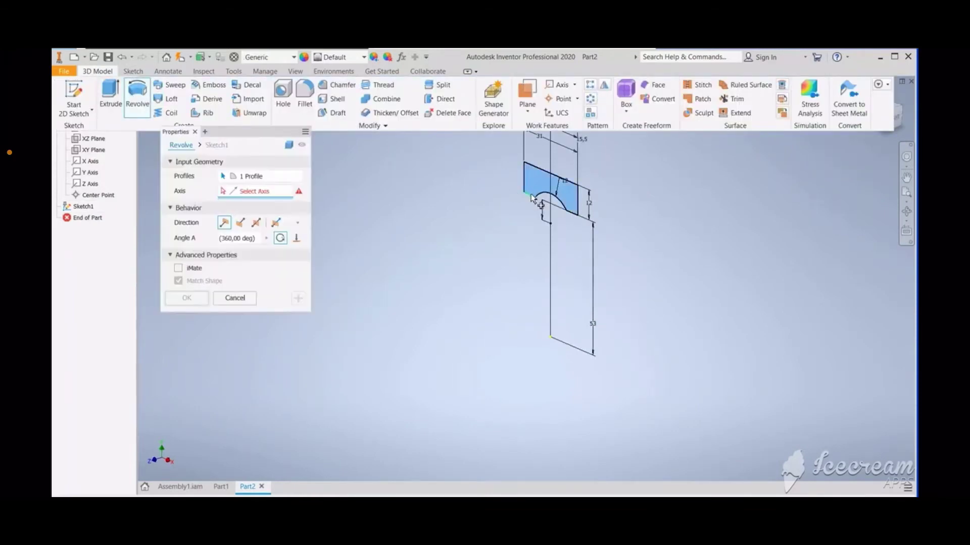
{"action": "left_click", "coordinate": [523, 197]}
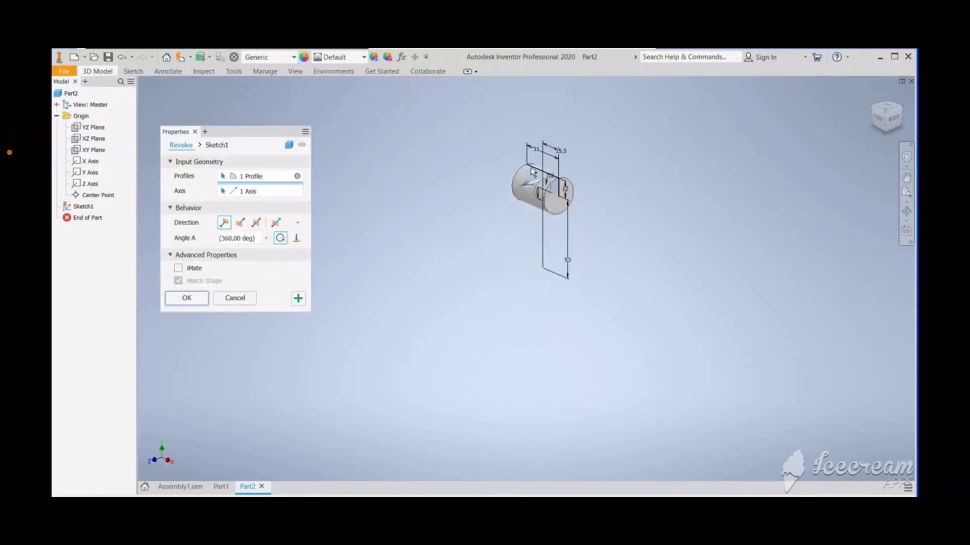
{"action": "scroll", "coordinate": [532, 174], "scroll_direction": "up", "scroll_amount": 2}
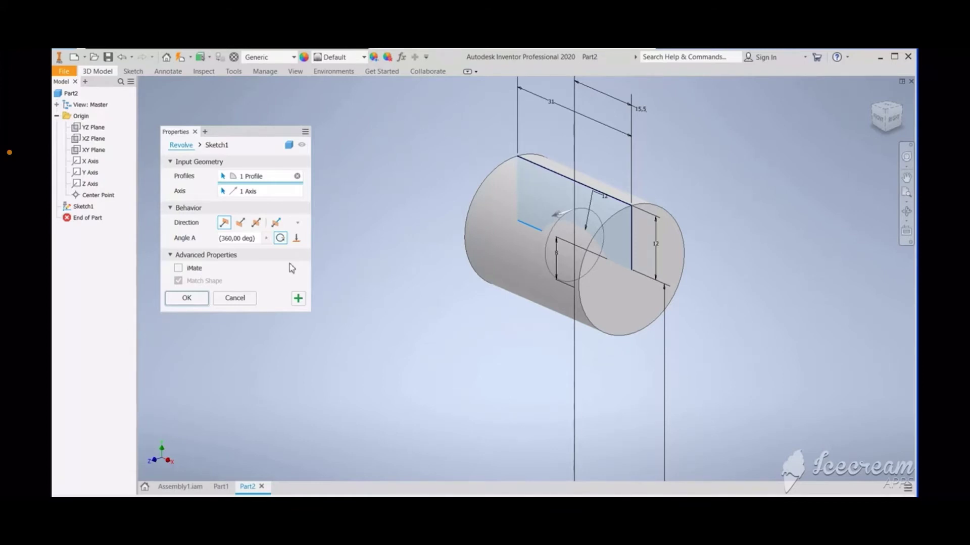
{"action": "left_click", "coordinate": [221, 296]}
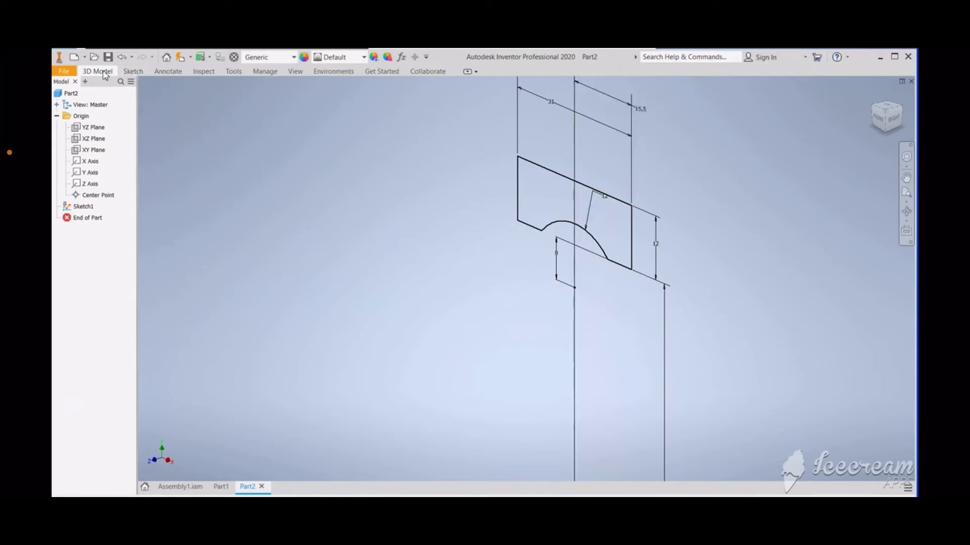
Step: Revolve the grooved profile a full 360 degrees about the X axis to form the ring
{"action": "left_click", "coordinate": [133, 71]}
{"action": "left_click", "coordinate": [98, 72]}
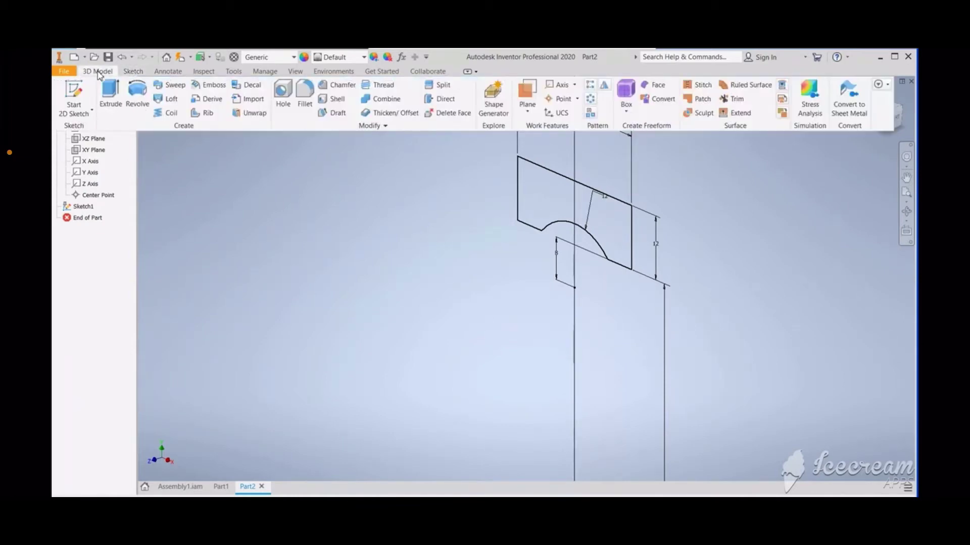
{"action": "left_click", "coordinate": [137, 94]}
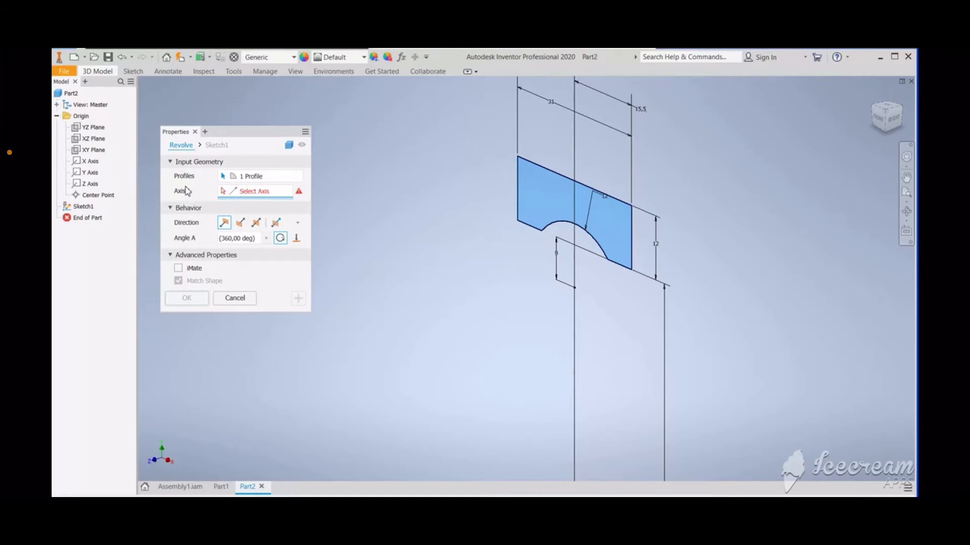
{"action": "left_click", "coordinate": [93, 163]}
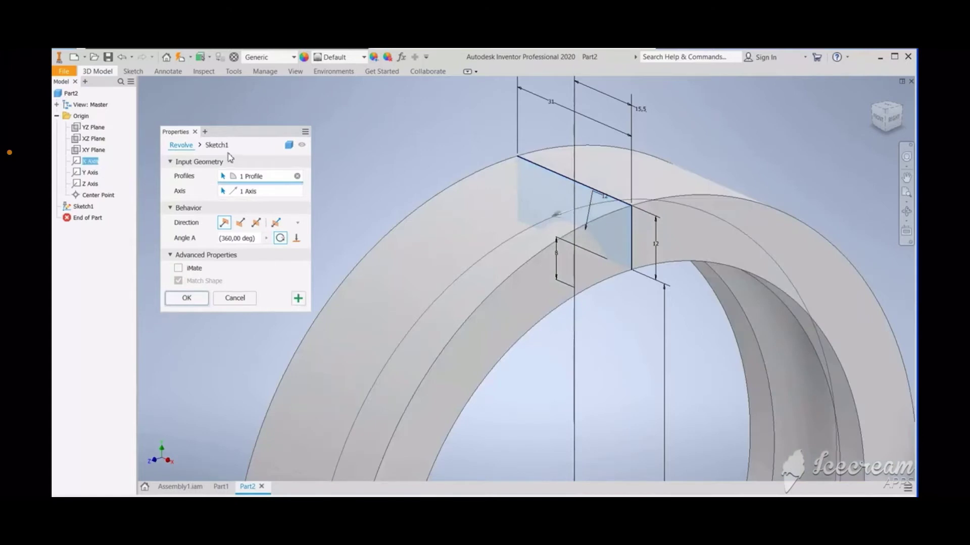
{"action": "scroll", "coordinate": [413, 168], "scroll_direction": "down", "scroll_amount": 3}
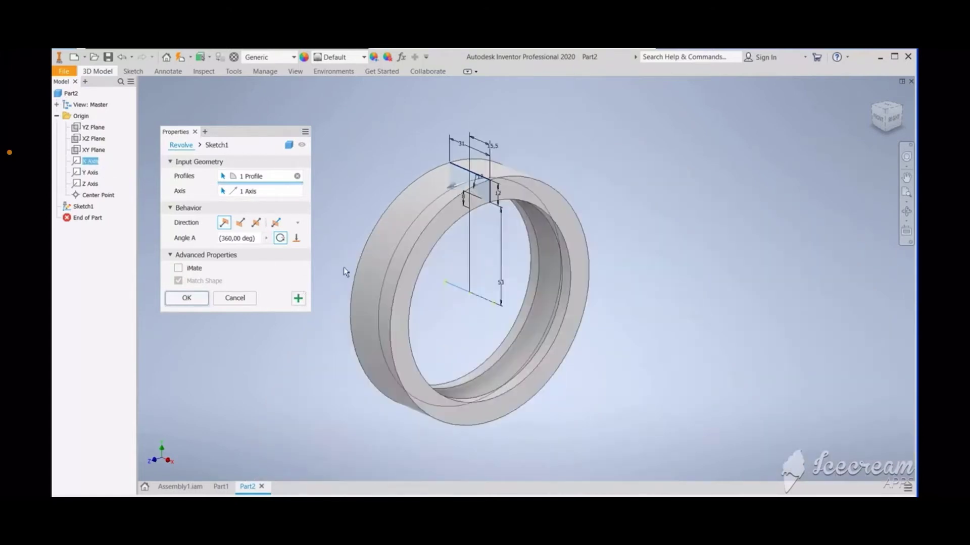
{"action": "left_click_drag", "start_coordinate": [885, 118], "coordinate": [786, 141]}
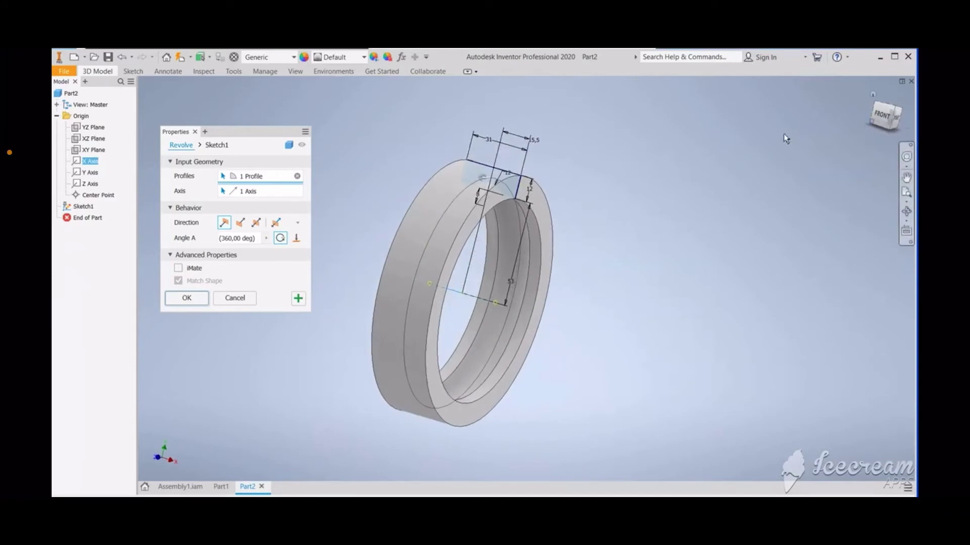
{"action": "left_click", "coordinate": [187, 298]}
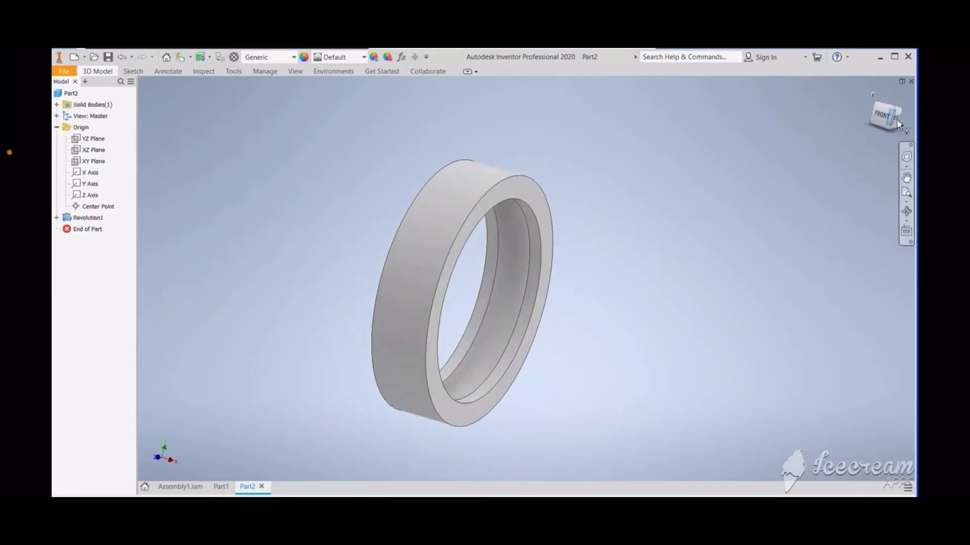
Step: Apply the Chestnut appearance to the ring
{"action": "left_click_drag", "start_coordinate": [885, 117], "coordinate": [833, 133]}
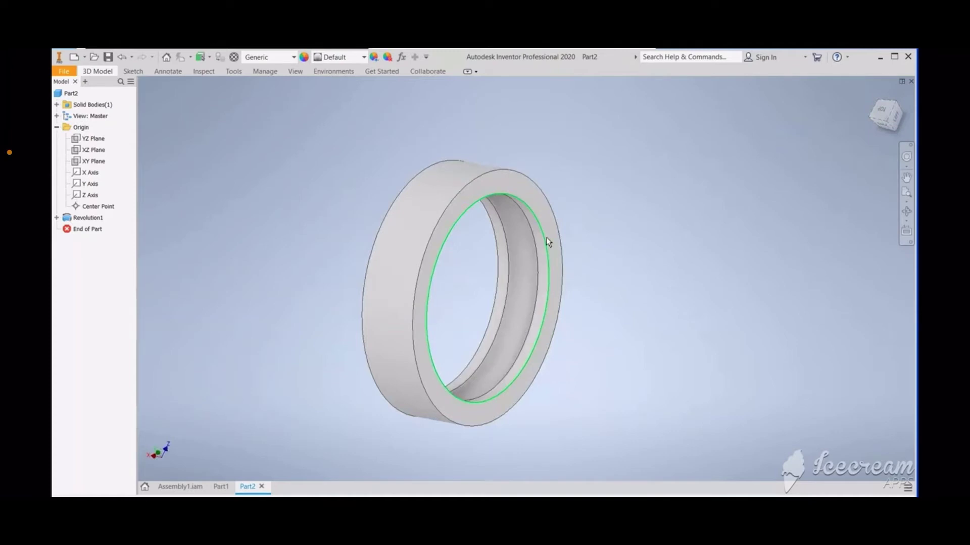
{"action": "mouse_move", "coordinate": [547, 238]}
{"action": "scroll", "coordinate": [575, 216], "scroll_direction": "down", "scroll_amount": 1}
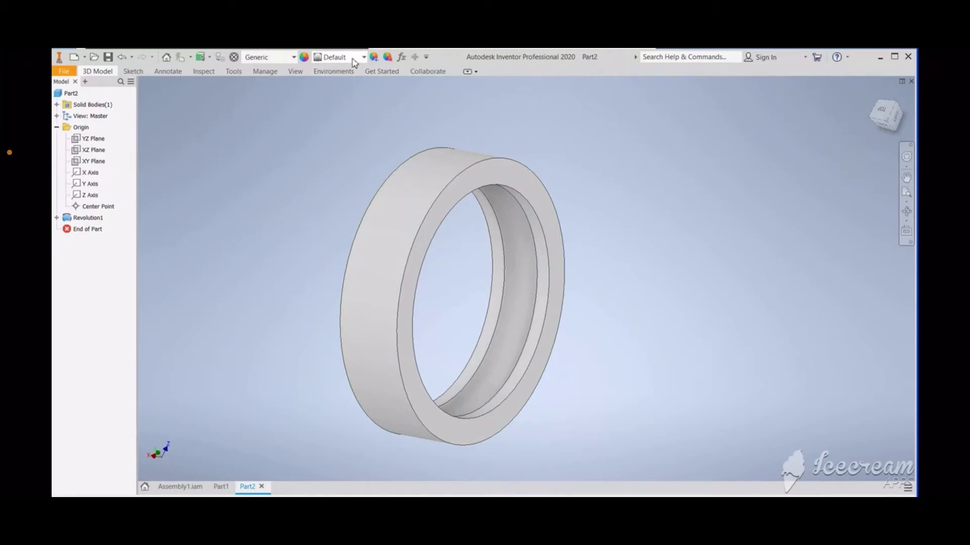
{"action": "left_click", "coordinate": [323, 62]}
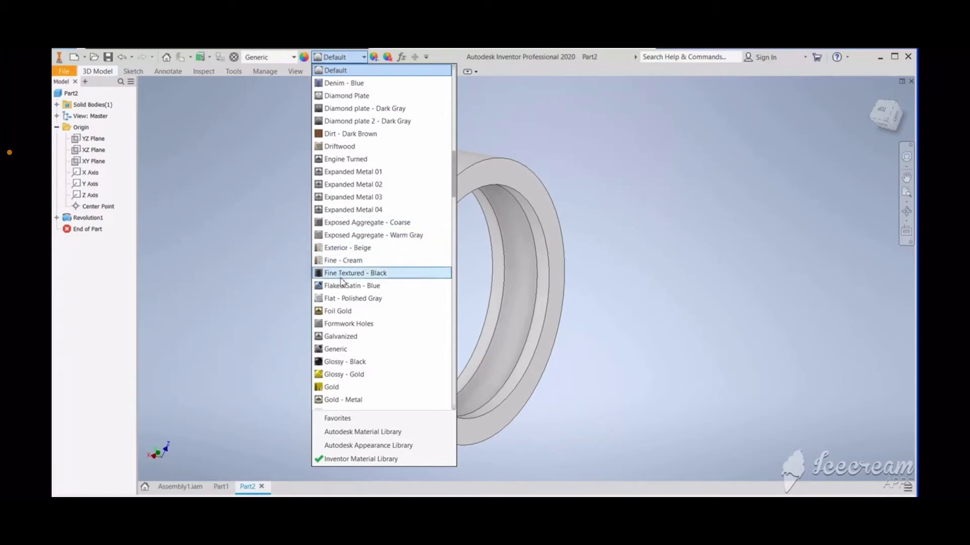
{"action": "scroll", "coordinate": [359, 303], "scroll_direction": "down", "scroll_amount": 5}
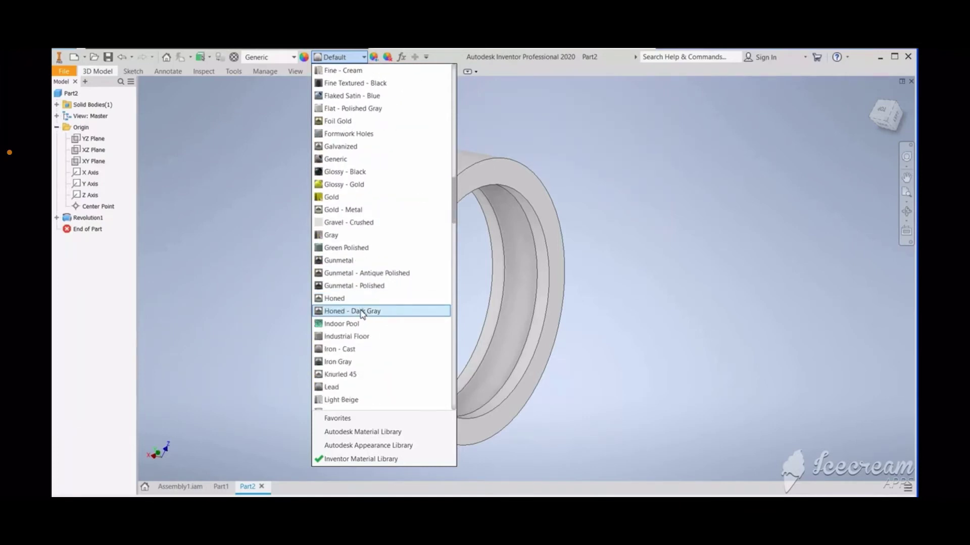
{"action": "scroll", "coordinate": [361, 313], "scroll_direction": "down", "scroll_amount": 9}
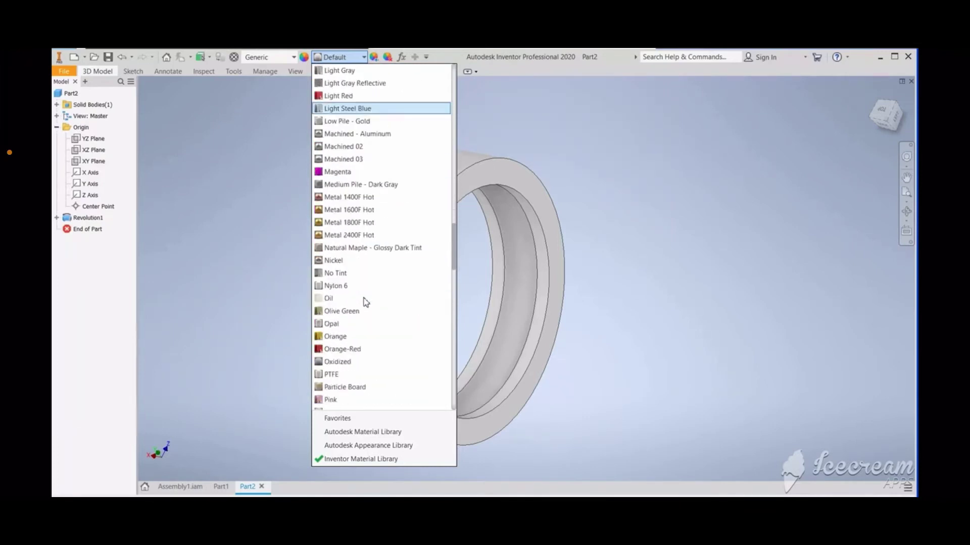
{"action": "scroll", "coordinate": [361, 313], "scroll_direction": "down", "scroll_amount": 7}
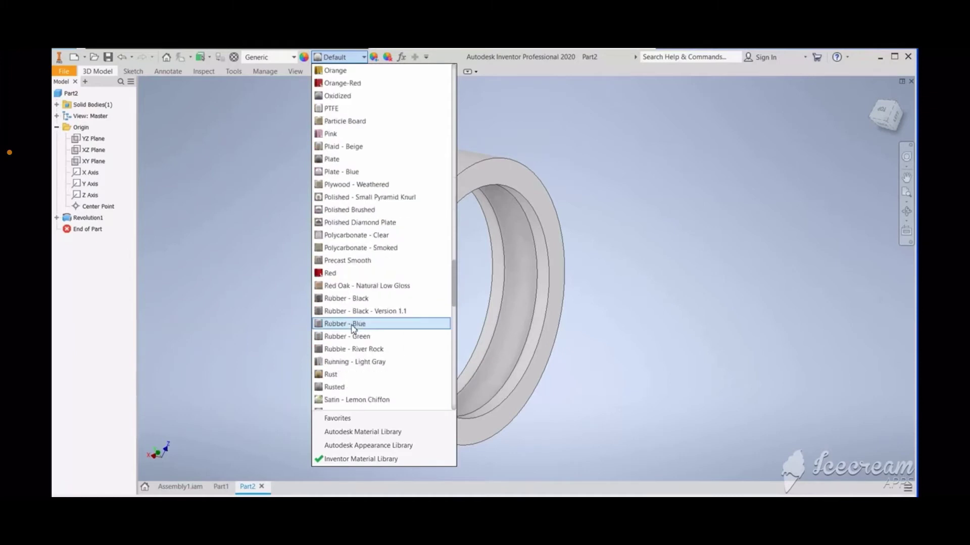
{"action": "scroll", "coordinate": [353, 329], "scroll_direction": "down", "scroll_amount": 2}
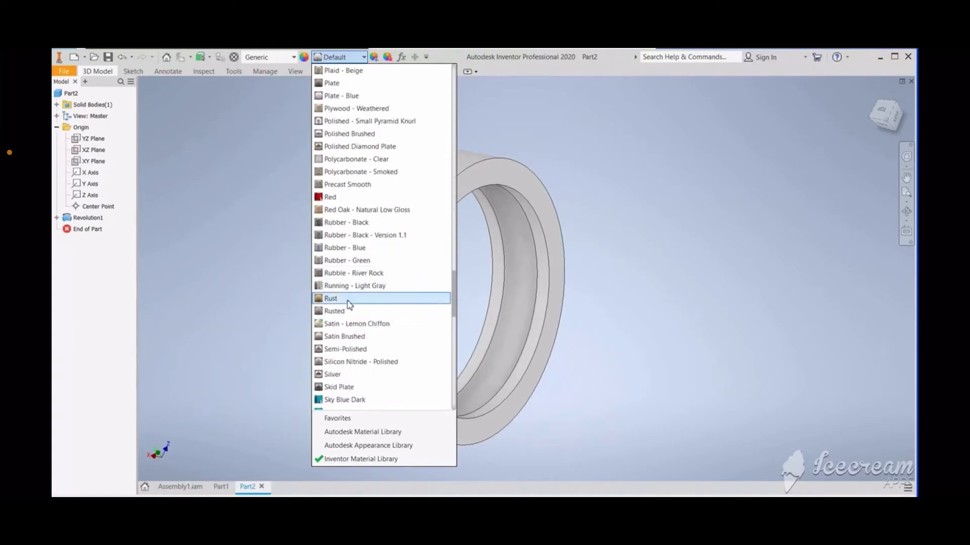
{"action": "scroll", "coordinate": [351, 336], "scroll_direction": "down", "scroll_amount": 3}
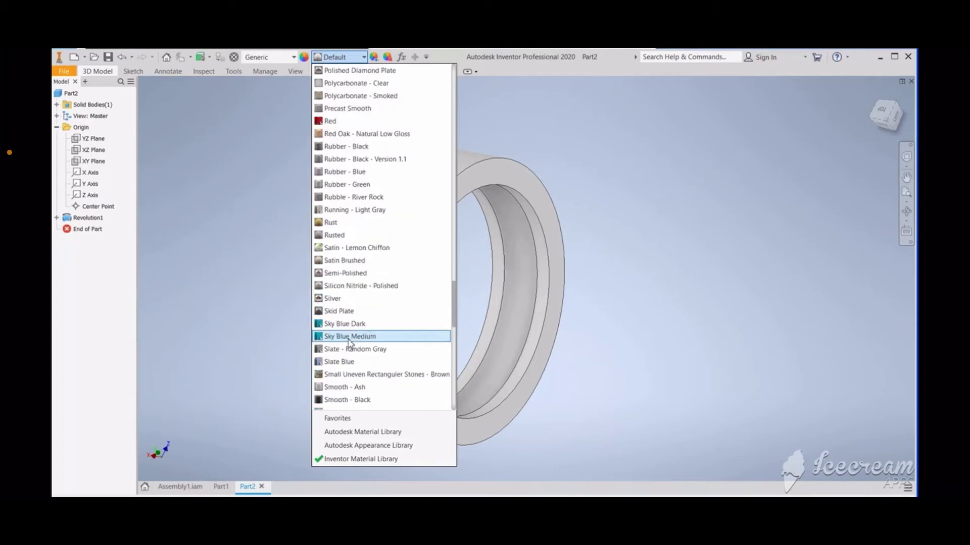
{"action": "scroll", "coordinate": [350, 342], "scroll_direction": "down", "scroll_amount": 5}
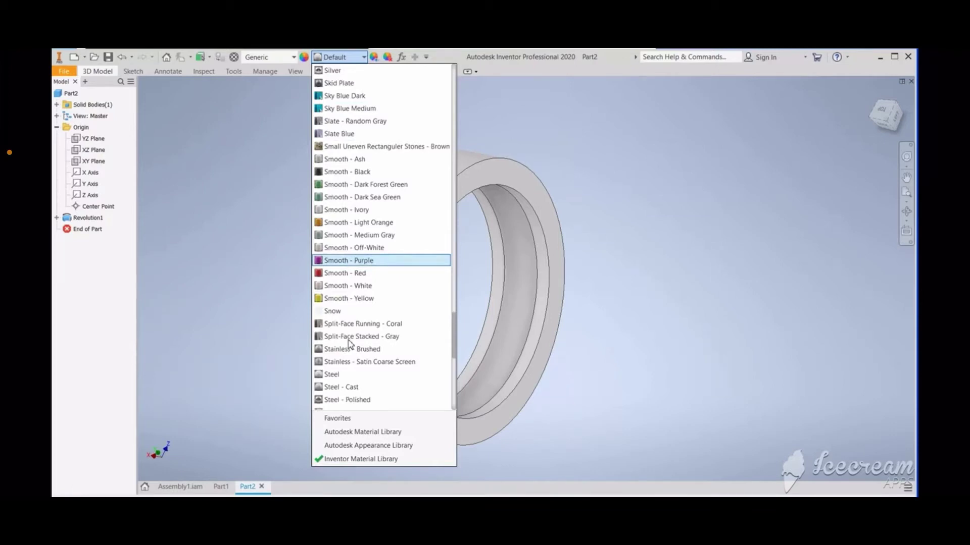
{"action": "scroll", "coordinate": [348, 341], "scroll_direction": "up", "scroll_amount": 20}
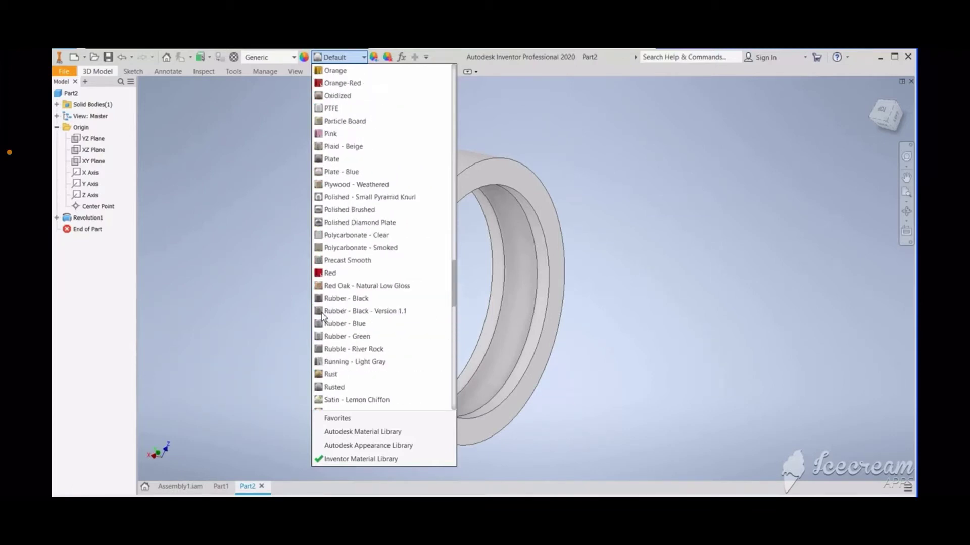
{"action": "scroll", "coordinate": [321, 316], "scroll_direction": "up", "scroll_amount": 4}
{"action": "scroll", "coordinate": [293, 271], "scroll_direction": "down", "scroll_amount": 3}
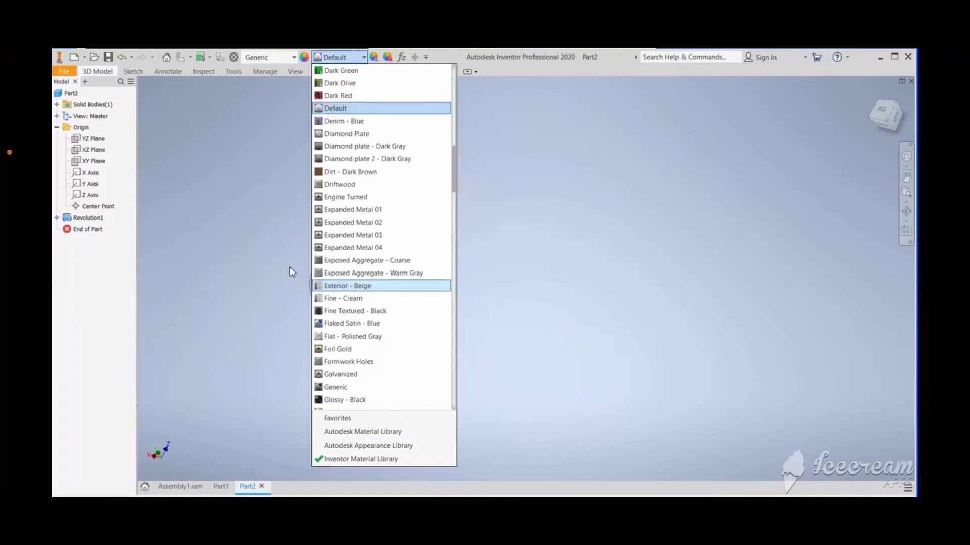
{"action": "scroll", "coordinate": [363, 160], "scroll_direction": "up", "scroll_amount": 4}
{"action": "scroll", "coordinate": [361, 133], "scroll_direction": "up", "scroll_amount": 3}
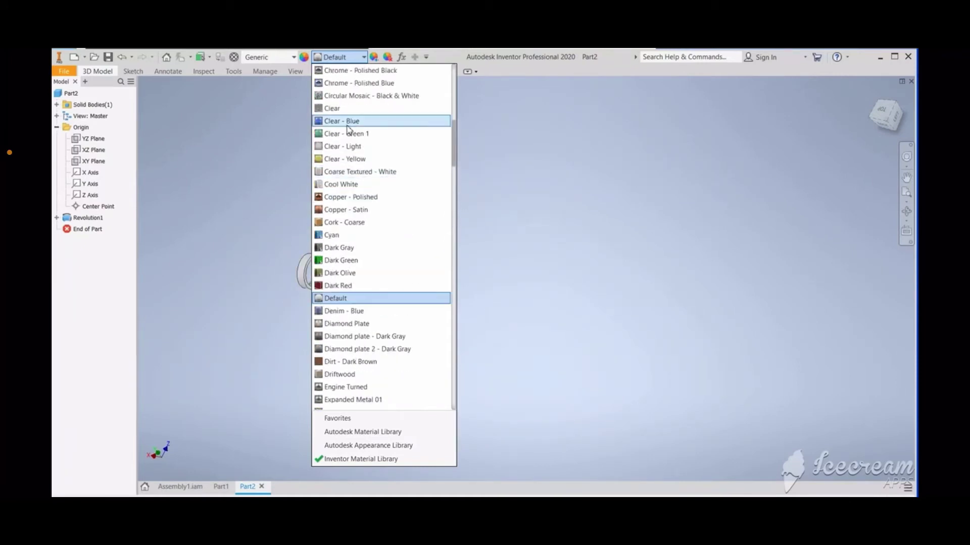
{"action": "scroll", "coordinate": [359, 252], "scroll_direction": "up", "scroll_amount": 3}
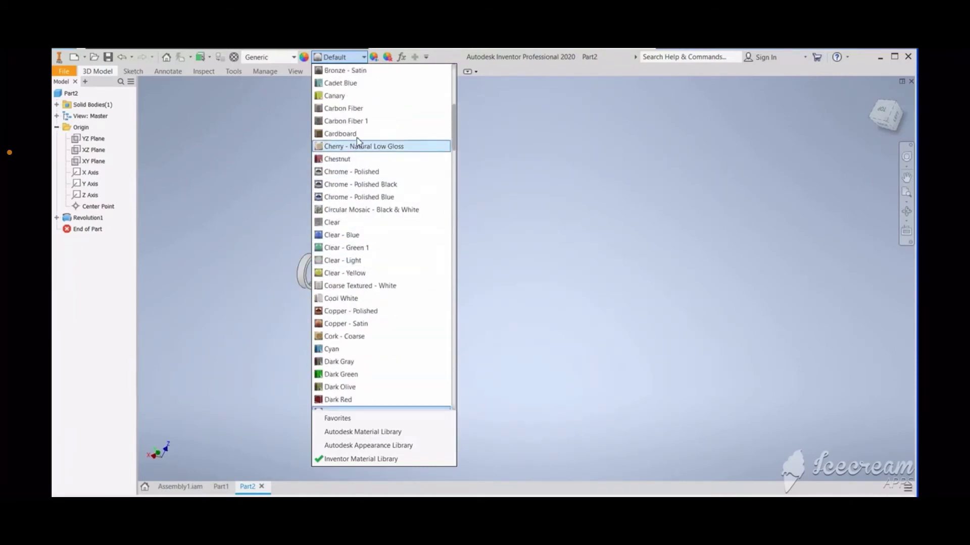
{"action": "left_click", "coordinate": [331, 160]}
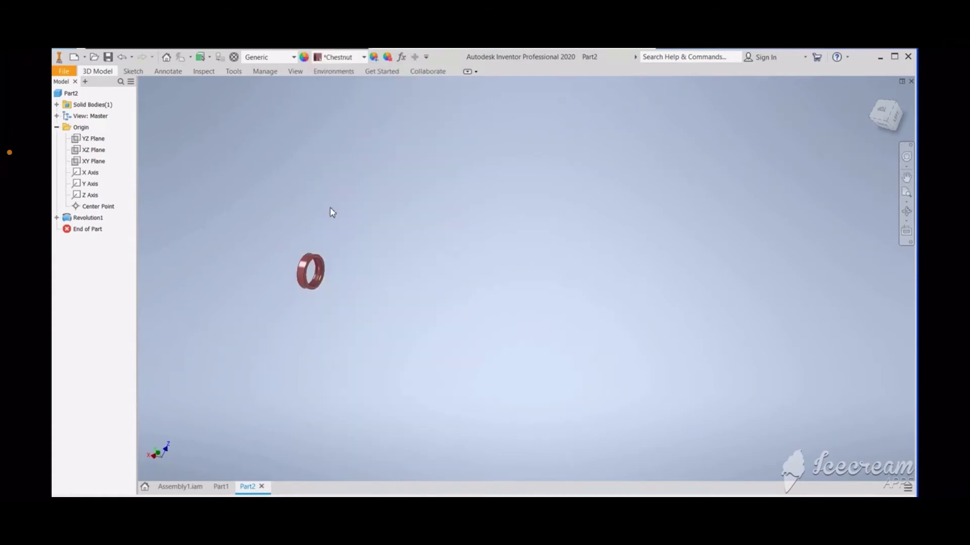
{"action": "scroll", "coordinate": [300, 263], "scroll_direction": "down", "scroll_amount": 2}
{"action": "scroll", "coordinate": [298, 258], "scroll_direction": "up", "scroll_amount": 5}
{"action": "scroll", "coordinate": [311, 334], "scroll_direction": "up", "scroll_amount": 5}
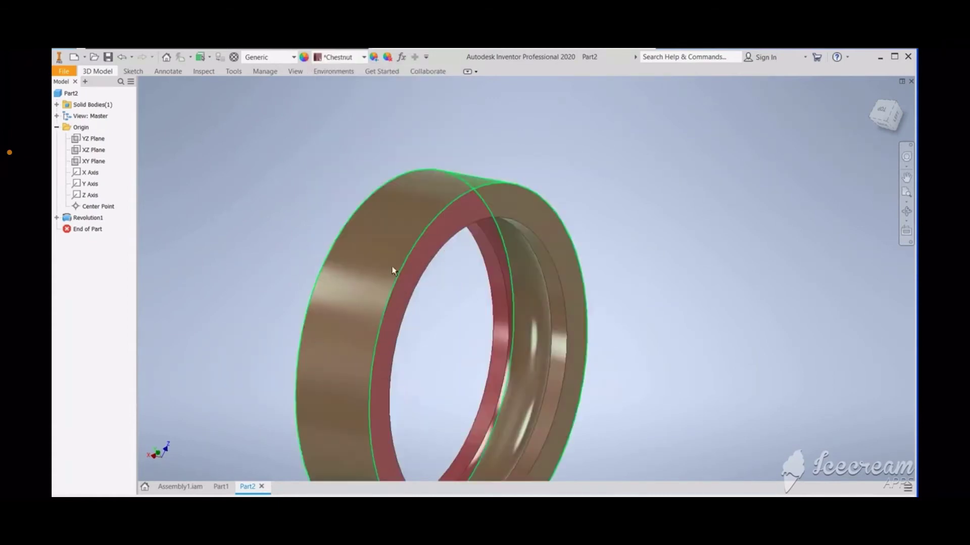
Step: Change the ring's appearance to Chrome - Polished
{"action": "left_click", "coordinate": [350, 58]}
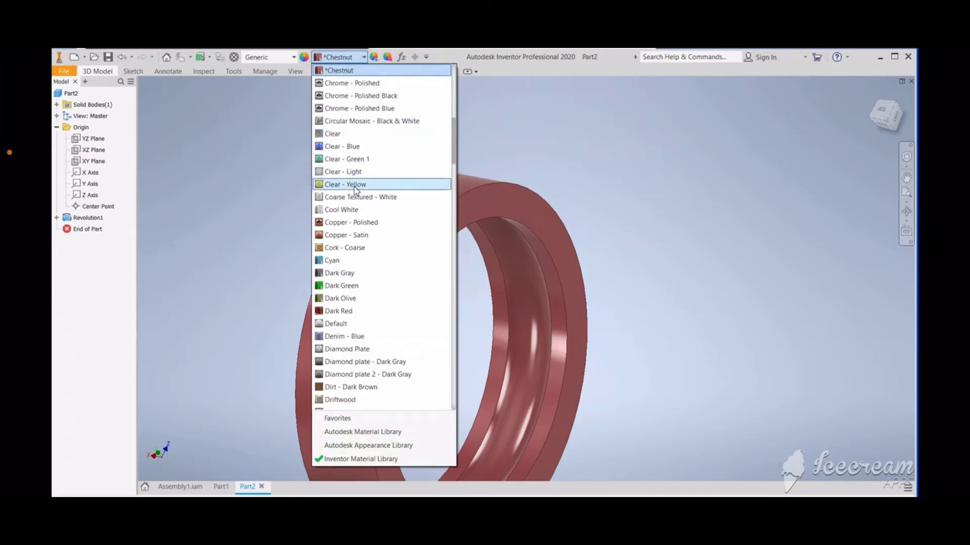
{"action": "scroll", "coordinate": [358, 188], "scroll_direction": "up", "scroll_amount": 2}
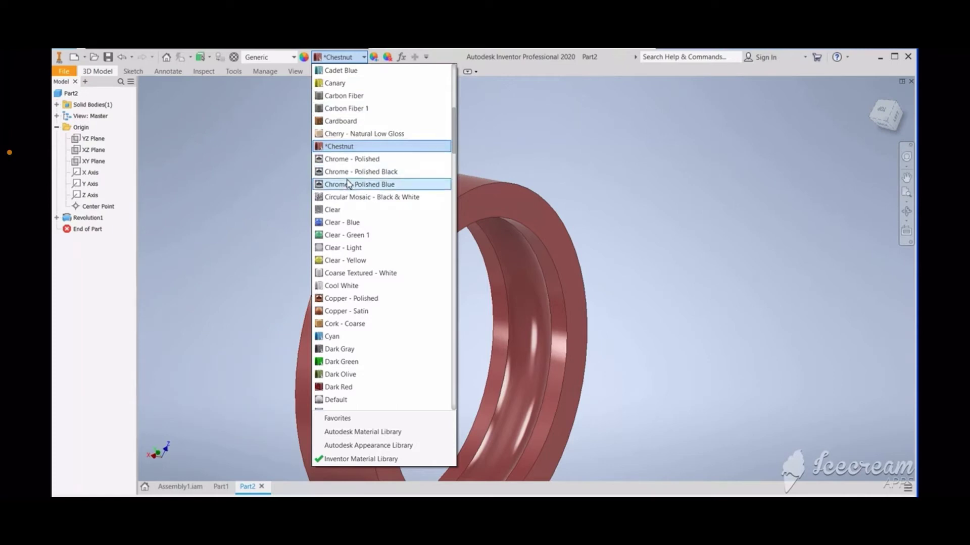
{"action": "left_click", "coordinate": [351, 161]}
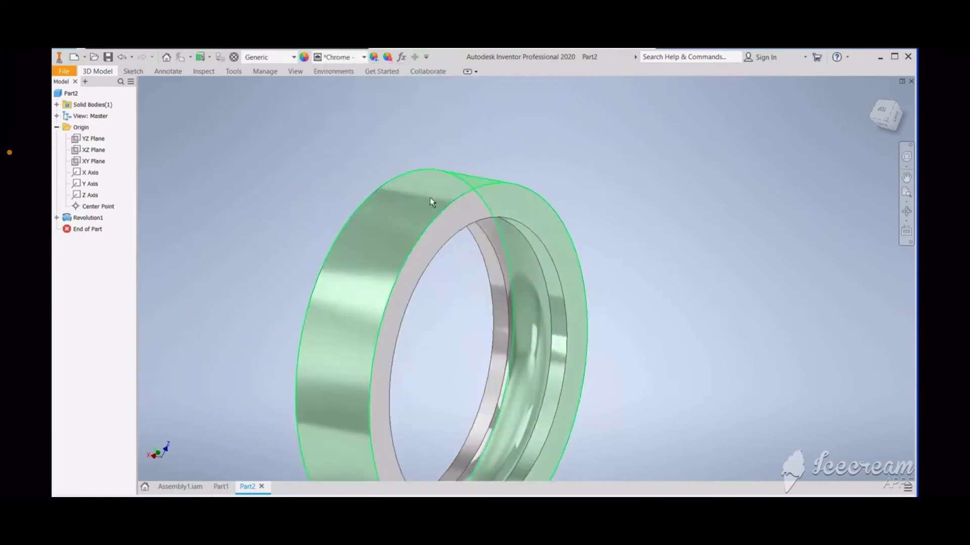
{"action": "middle_click_drag", "start_coordinate": [441, 363], "coordinate": [470, 321], "text": "shift"}
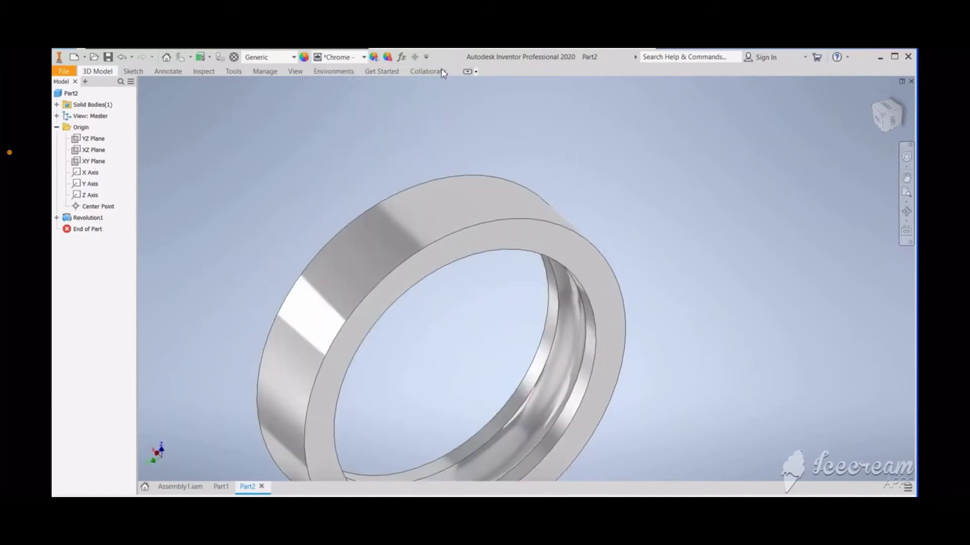
Step: Save the part under the file name "ring 1" as an Autodesk Inventor part
{"action": "left_click", "coordinate": [108, 57]}
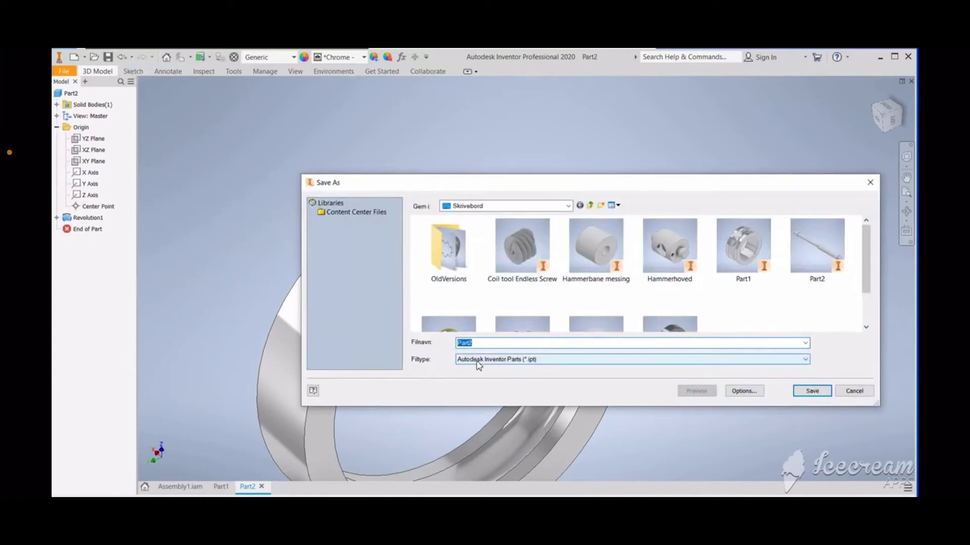
{"action": "type", "text": "ring 1"}
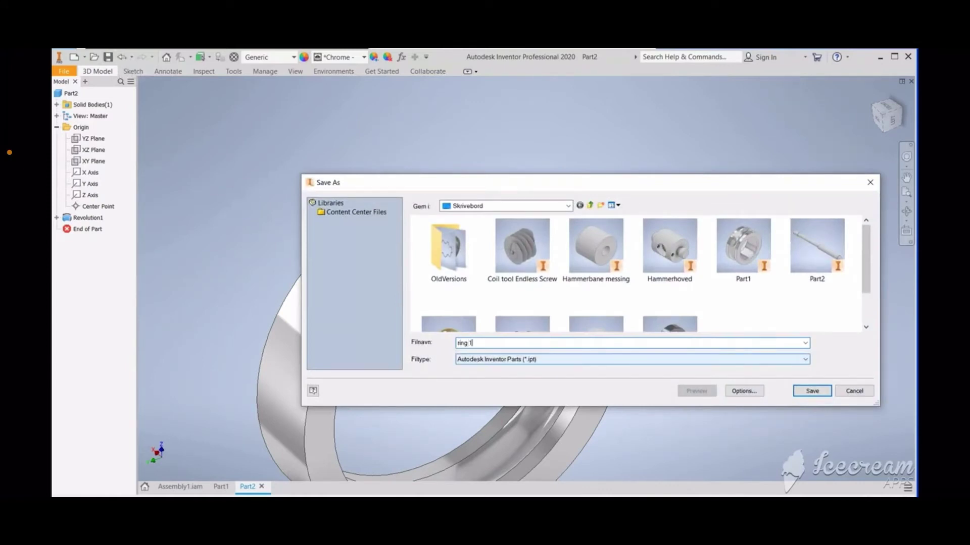
{"action": "left_click", "coordinate": [812, 391]}
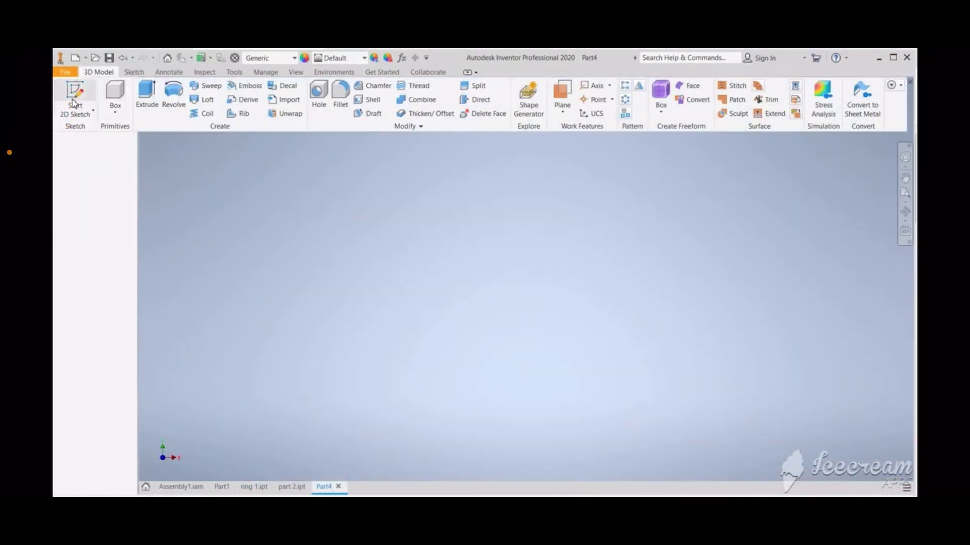
Step: Start a sketch on the XY plane of the new part and draw a circle about 26 mm in diameter centred on the origin
{"action": "left_click", "coordinate": [74, 103]}
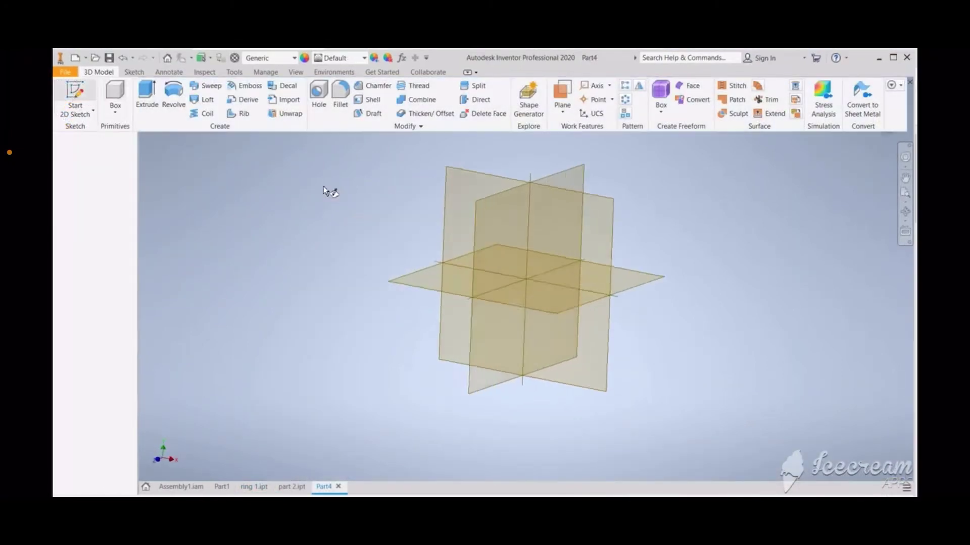
{"action": "left_click", "coordinate": [486, 161]}
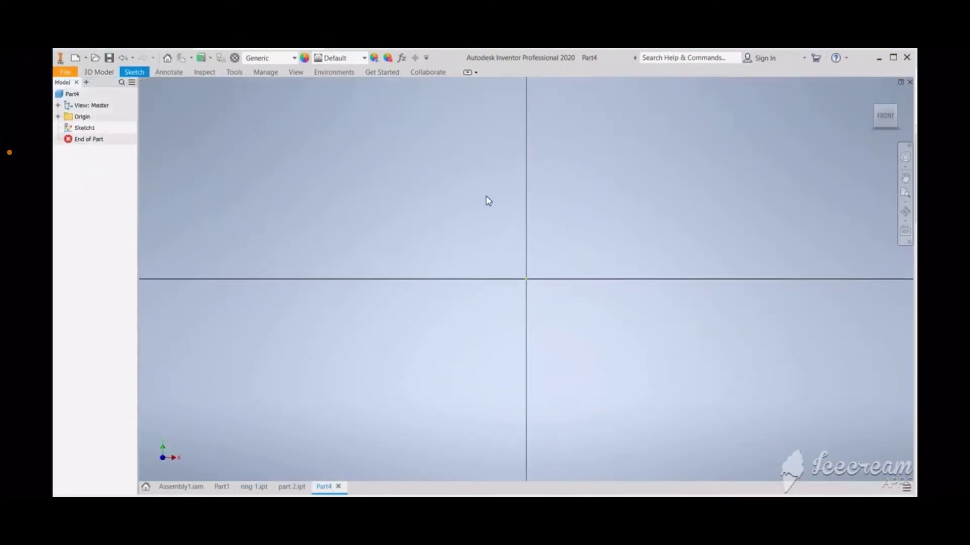
{"action": "left_click", "coordinate": [106, 74]}
{"action": "left_click", "coordinate": [133, 73]}
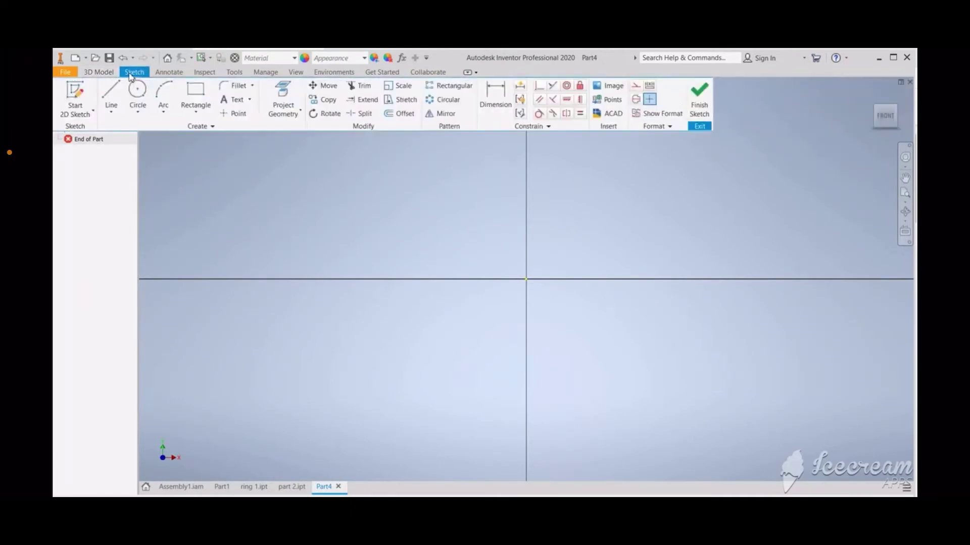
{"action": "left_click", "coordinate": [138, 91]}
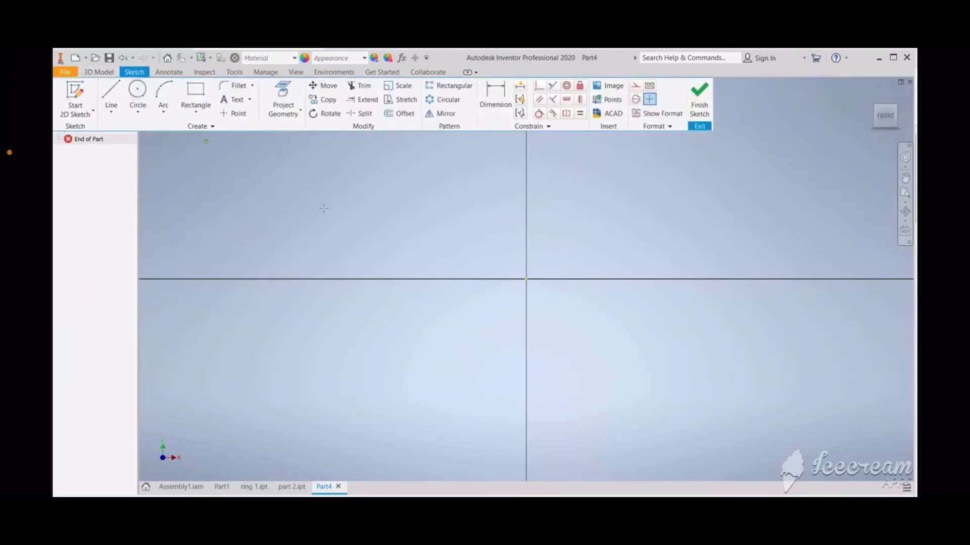
{"action": "left_click", "coordinate": [526, 279]}
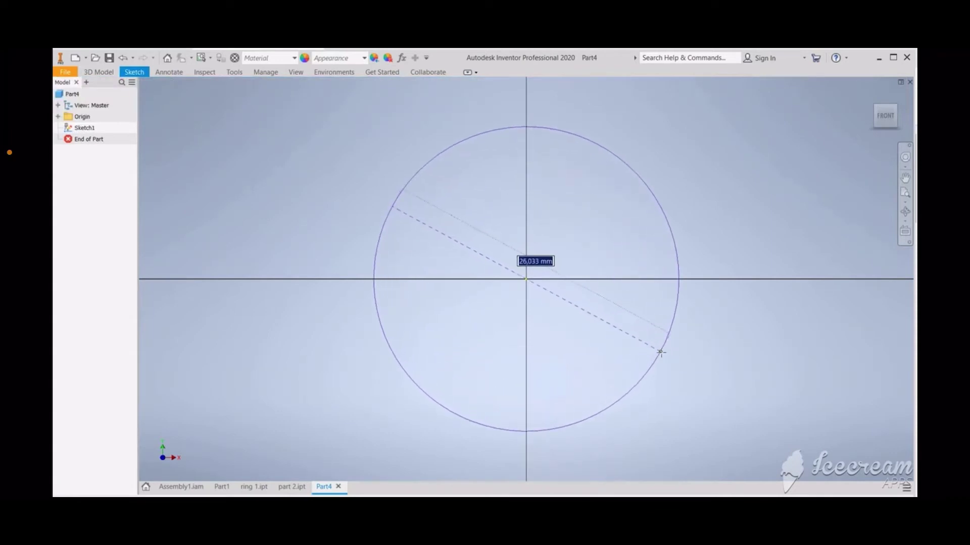
{"action": "key", "text": "Escape"}
{"action": "left_click", "coordinate": [661, 352]}
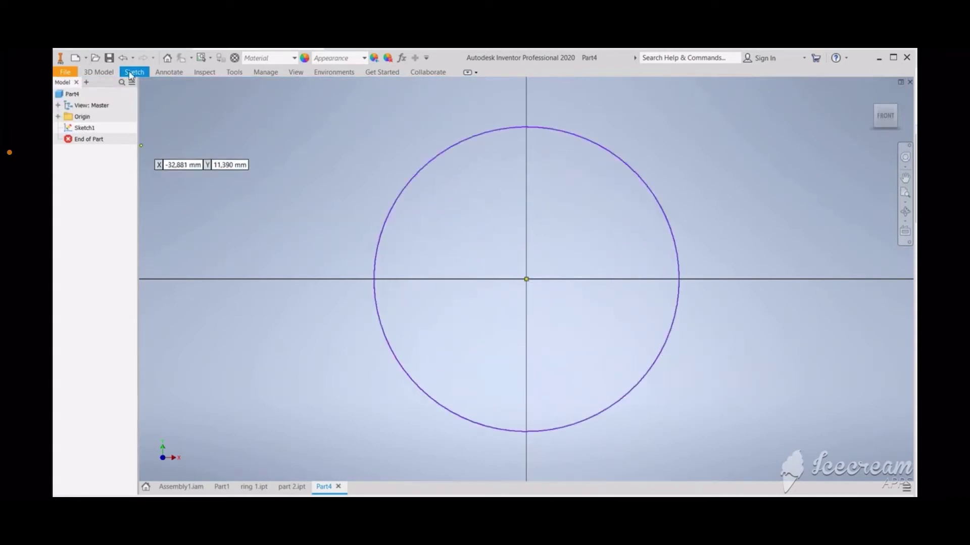
Step: Draw a horizontal line across the circle through its centre and trim away the circle's lower half
{"action": "left_click", "coordinate": [136, 74]}
{"action": "left_click", "coordinate": [111, 91]}
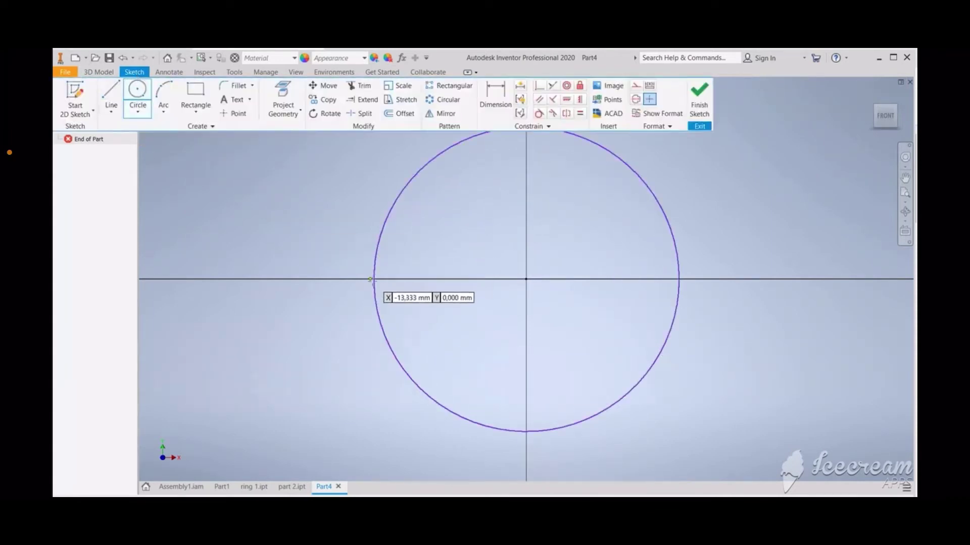
{"action": "left_click", "coordinate": [374, 279]}
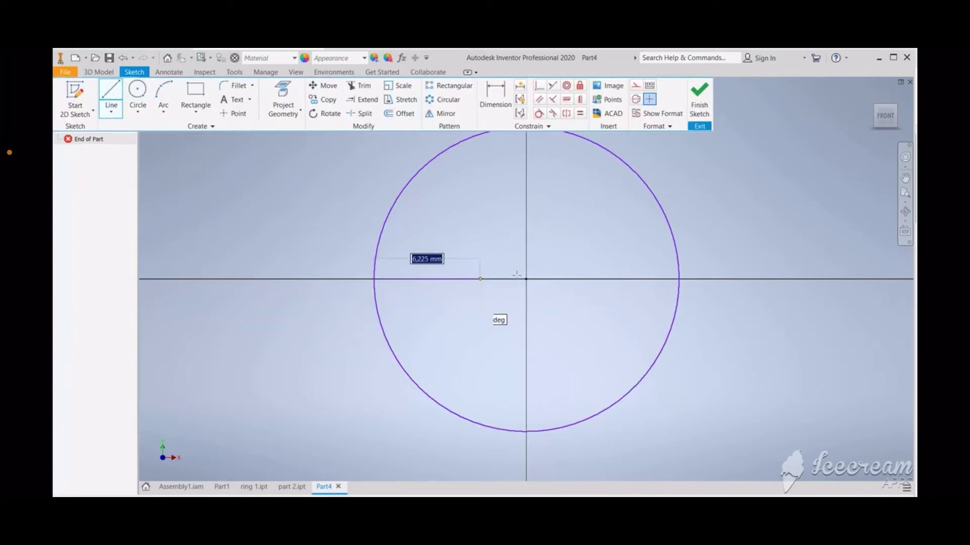
{"action": "left_click", "coordinate": [679, 280]}
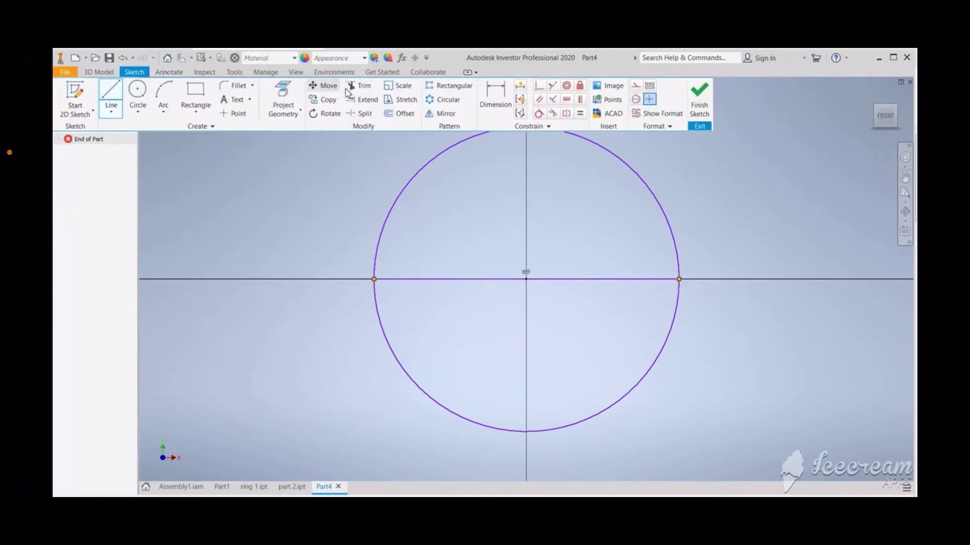
{"action": "right_click_drag", "start_coordinate": [386, 307], "coordinate": [379, 311]}
{"action": "left_click", "coordinate": [380, 312]}
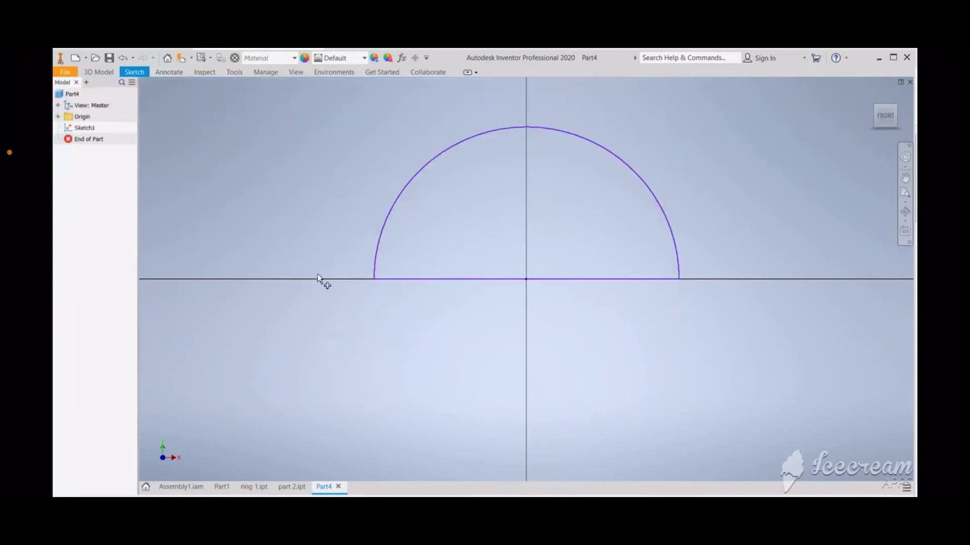
Step: Dimension the semicircle's straight base line to 24 mm
{"action": "left_click", "coordinate": [133, 72]}
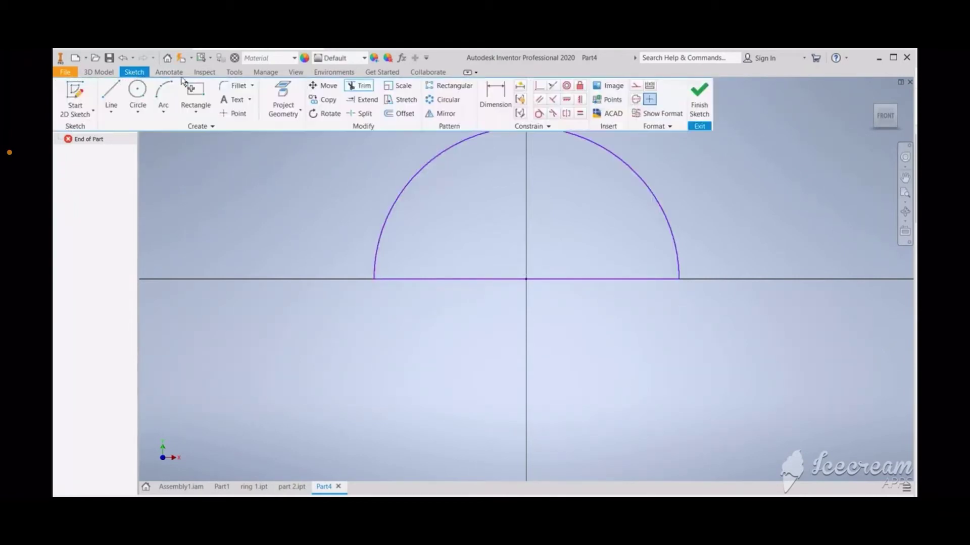
{"action": "left_click", "coordinate": [495, 96]}
{"action": "left_click", "coordinate": [580, 282]}
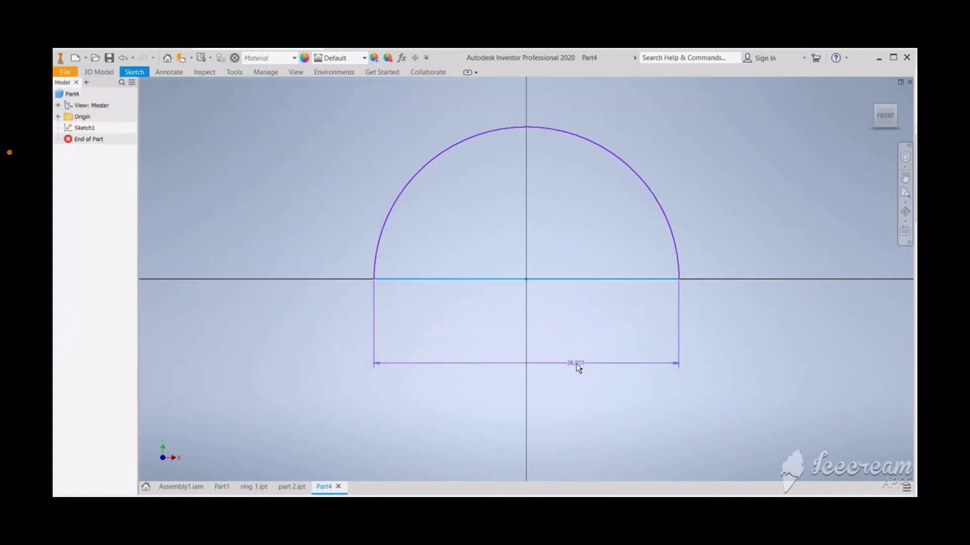
{"action": "left_click", "coordinate": [540, 365]}
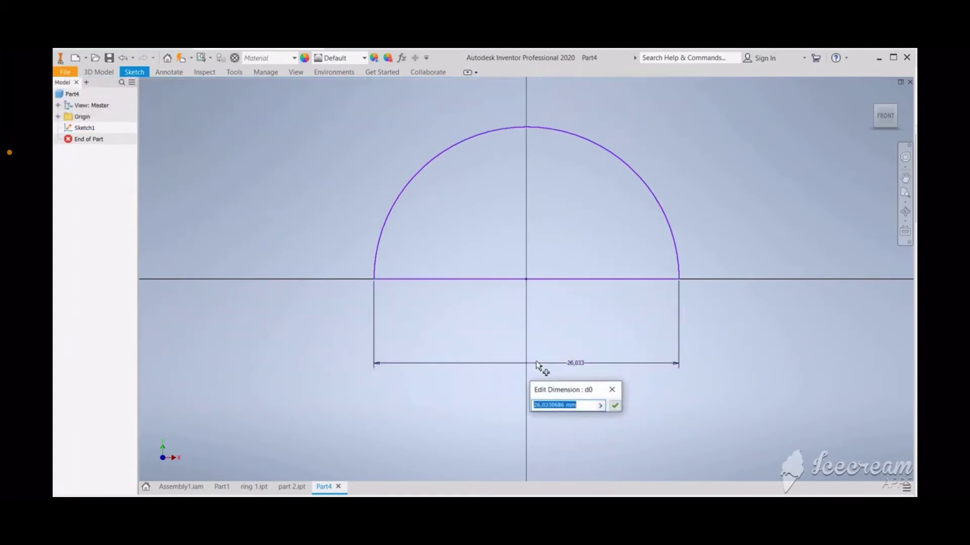
{"action": "type", "text": "24"}
{"action": "key", "text": "Return"}
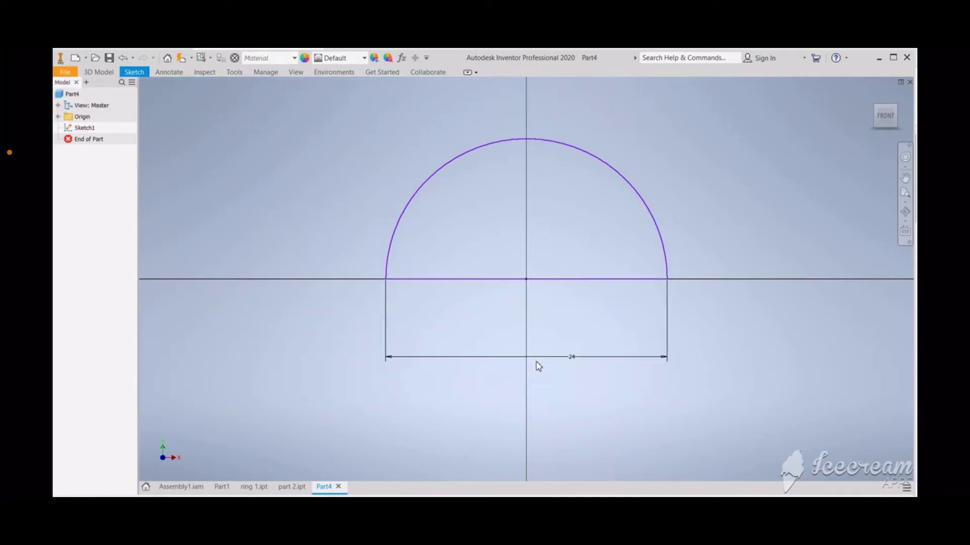
Step: Add a radius dimension of 12 mm to the arc
{"action": "left_click", "coordinate": [423, 186]}
{"action": "left_click", "coordinate": [336, 161]}
{"action": "type", "text": "12"}
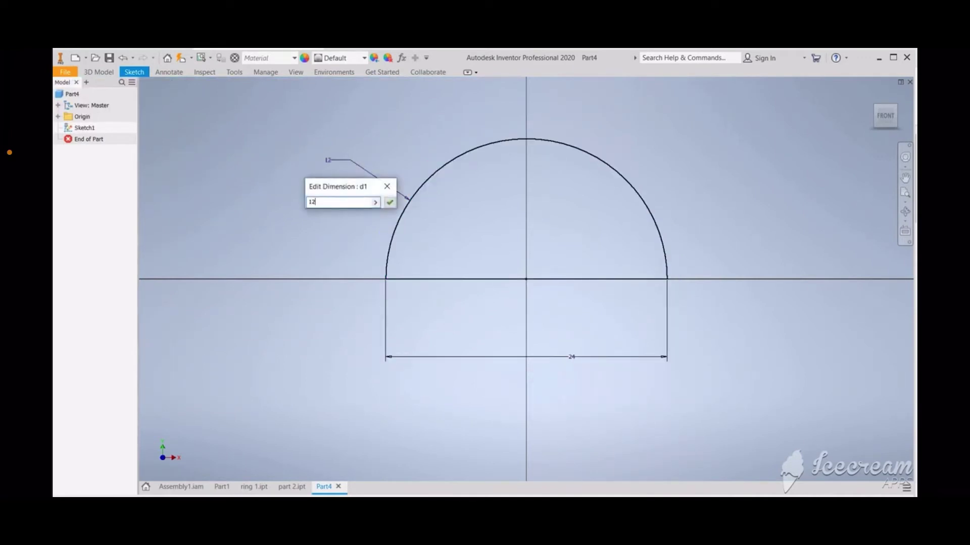
{"action": "key", "text": "Return"}
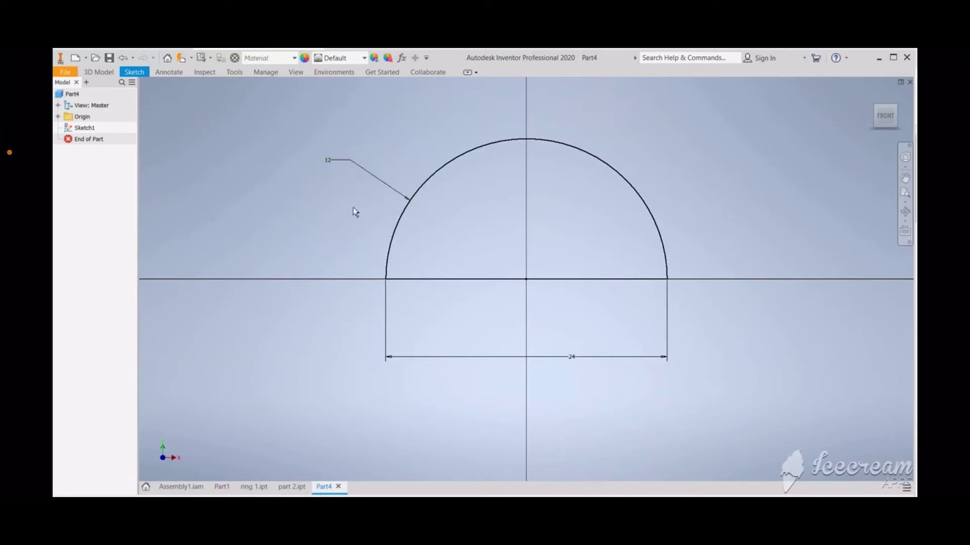
Step: Finish the sketch and revolve the semicircular profile a full 360 degrees about its straight base line
{"action": "left_click", "coordinate": [98, 71]}
{"action": "left_click", "coordinate": [895, 98]}
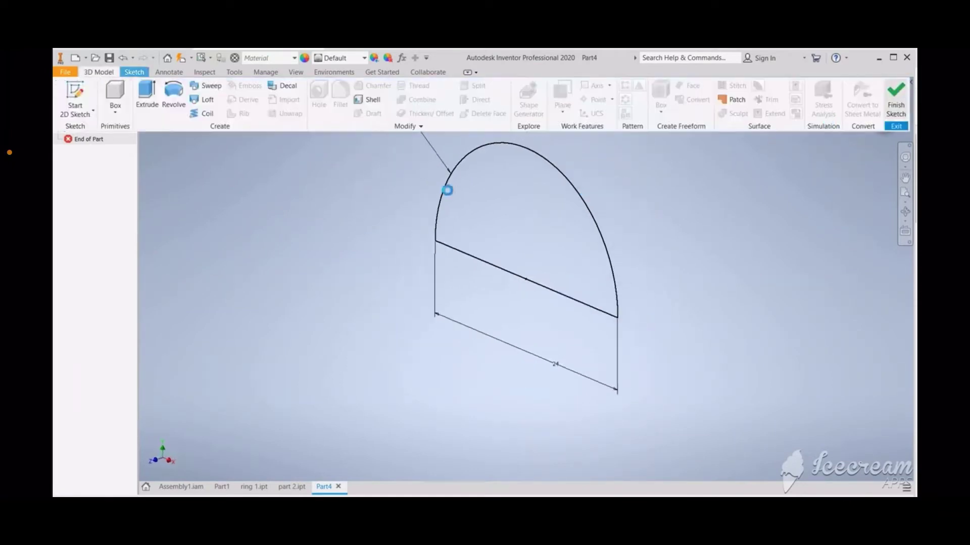
{"action": "left_click", "coordinate": [173, 94]}
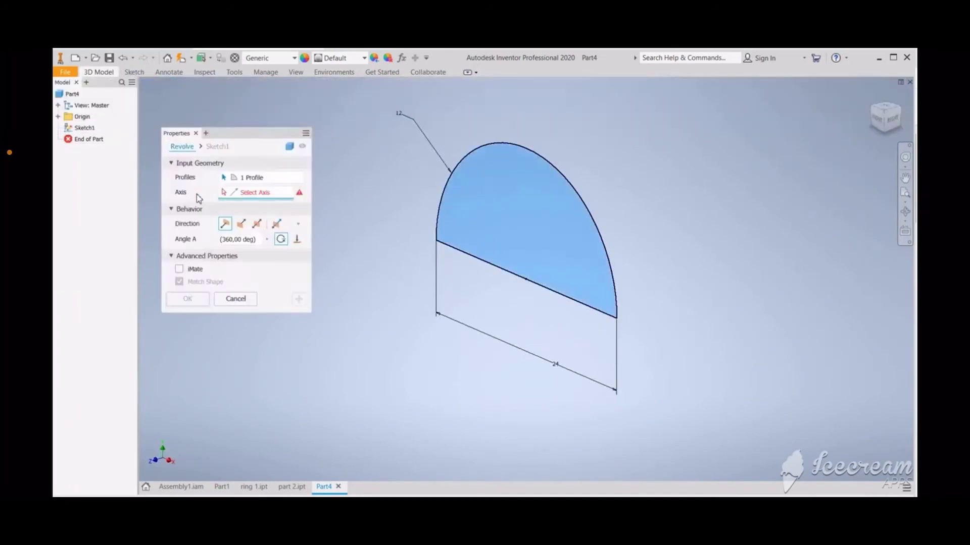
{"action": "left_click", "coordinate": [517, 275]}
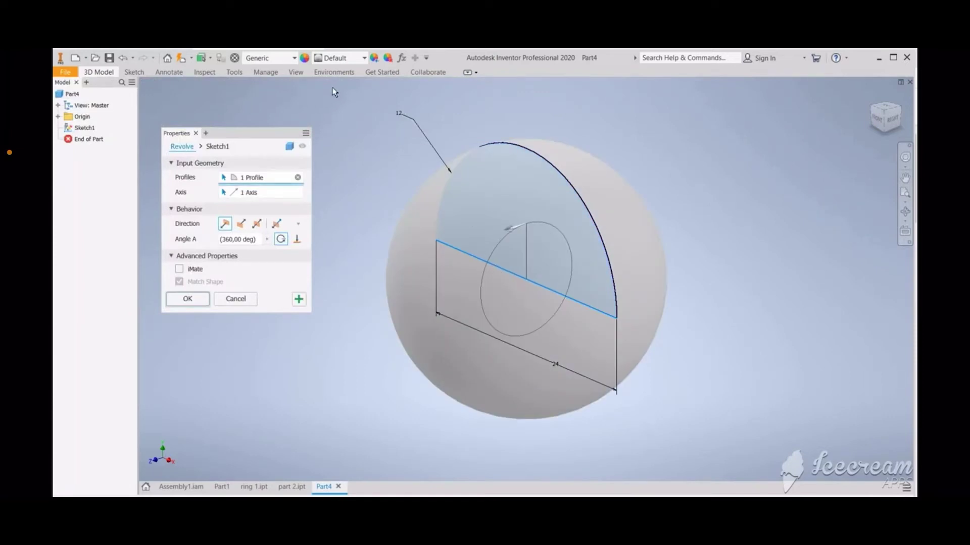
{"action": "left_click", "coordinate": [187, 299]}
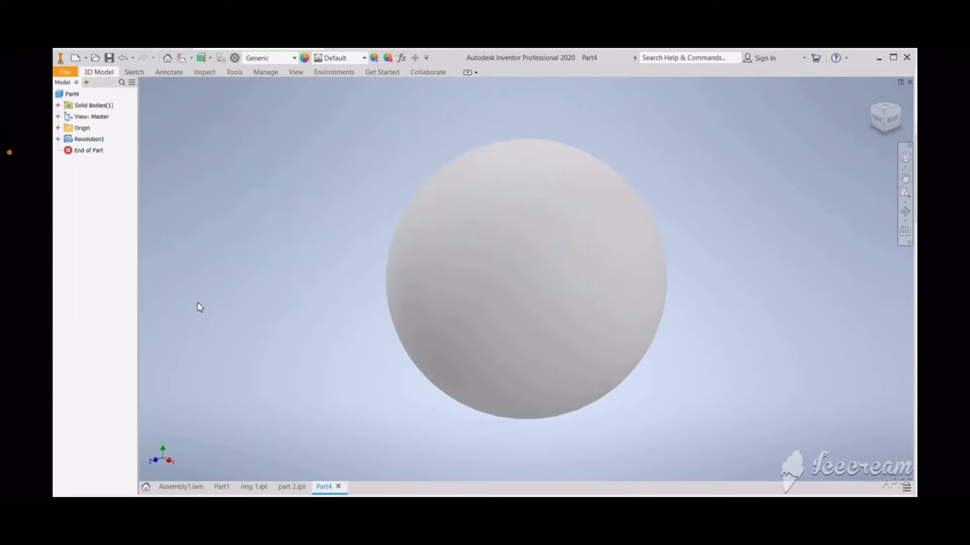
Step: Apply the Metal 2400F Hot appearance to the sphere
{"action": "left_click", "coordinate": [340, 60]}
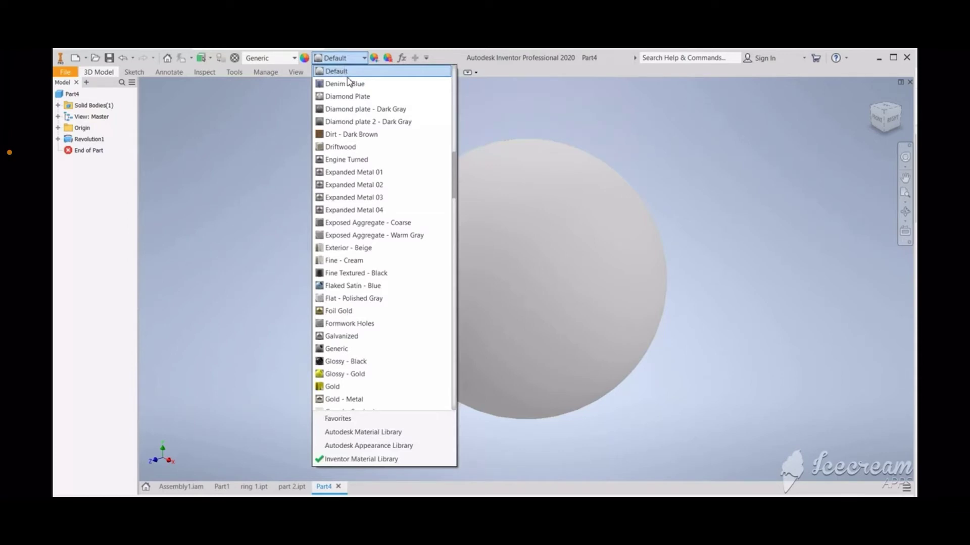
{"action": "scroll", "coordinate": [372, 187], "scroll_direction": "down", "scroll_amount": 7}
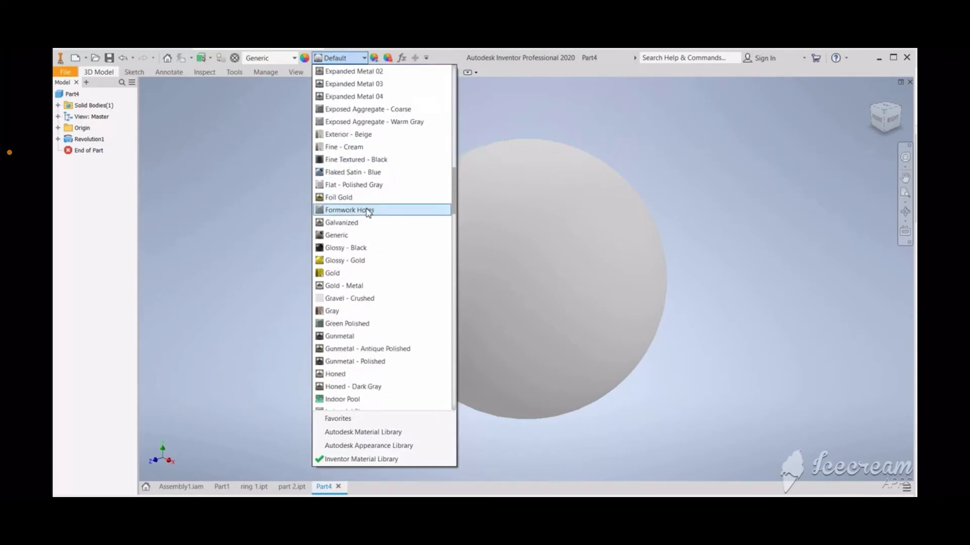
{"action": "scroll", "coordinate": [371, 258], "scroll_direction": "down", "scroll_amount": 3}
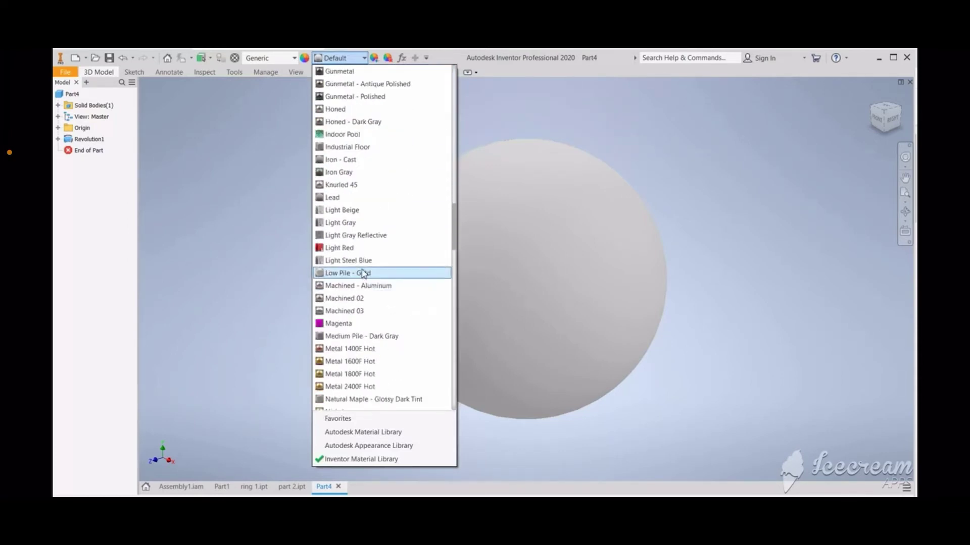
{"action": "scroll", "coordinate": [363, 273], "scroll_direction": "down", "scroll_amount": 2}
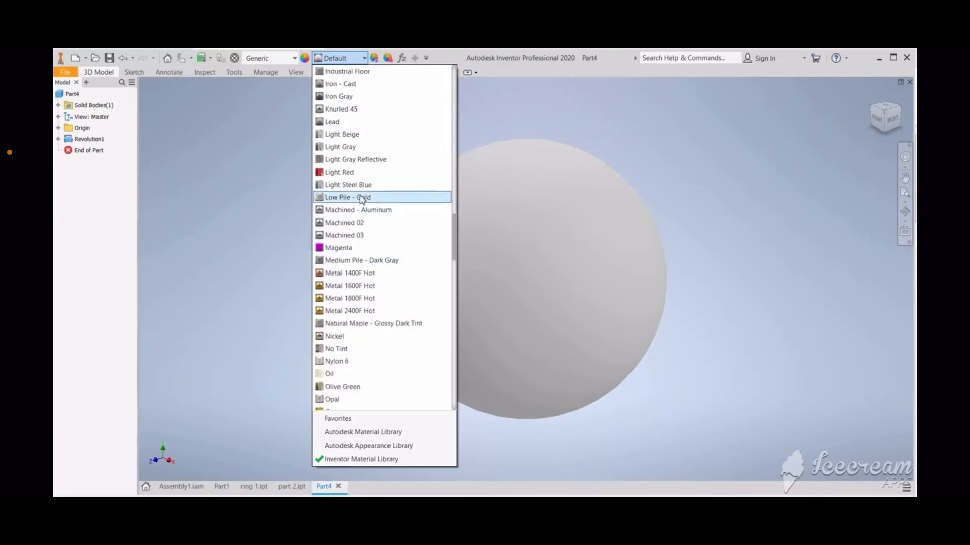
{"action": "left_click", "coordinate": [352, 311]}
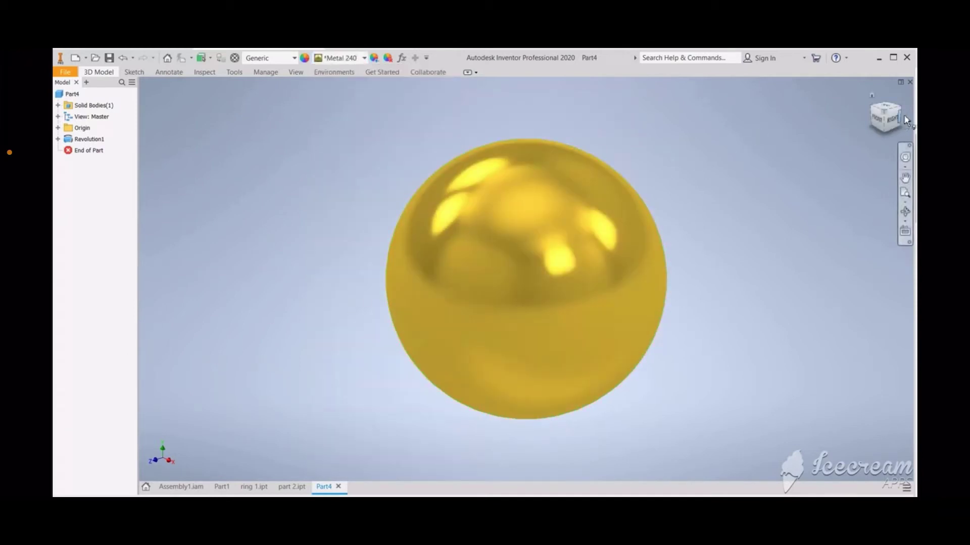
{"action": "mouse_move", "coordinate": [696, 161]}
{"action": "middle_mouse_down", "text": "shift"}
{"action": "mouse_move", "coordinate": [710, 309]}
{"action": "mouse_move", "coordinate": [752, 192]}
{"action": "middle_mouse_up", "text": "shift"}
{"action": "scroll", "coordinate": [614, 218], "scroll_direction": "up", "scroll_amount": 5}
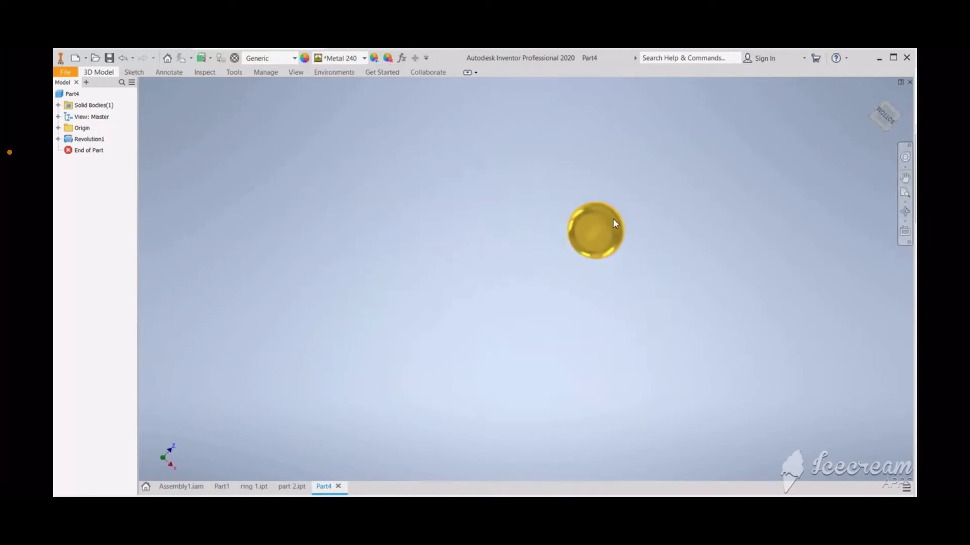
{"action": "scroll", "coordinate": [682, 192], "scroll_direction": "down", "scroll_amount": 3}
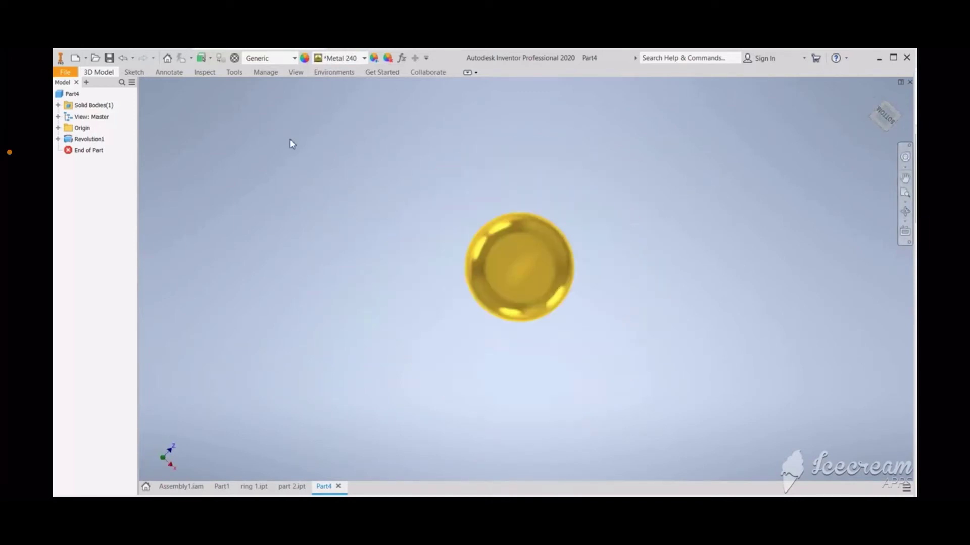
Step: Save the part under the file name "Kugler" as an Autodesk Inventor part
{"action": "left_click", "coordinate": [109, 58]}
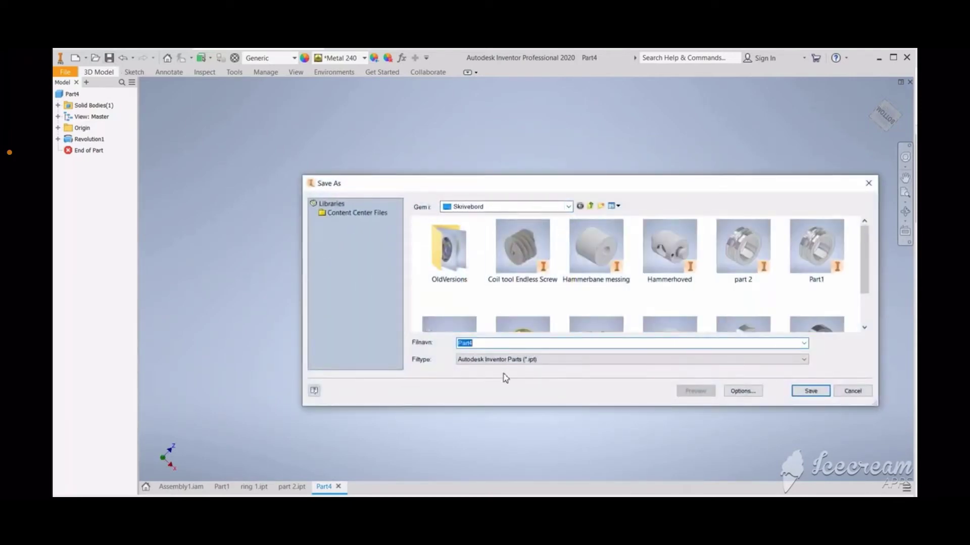
{"action": "type", "text": "Kugler"}
{"action": "left_click", "coordinate": [811, 392]}
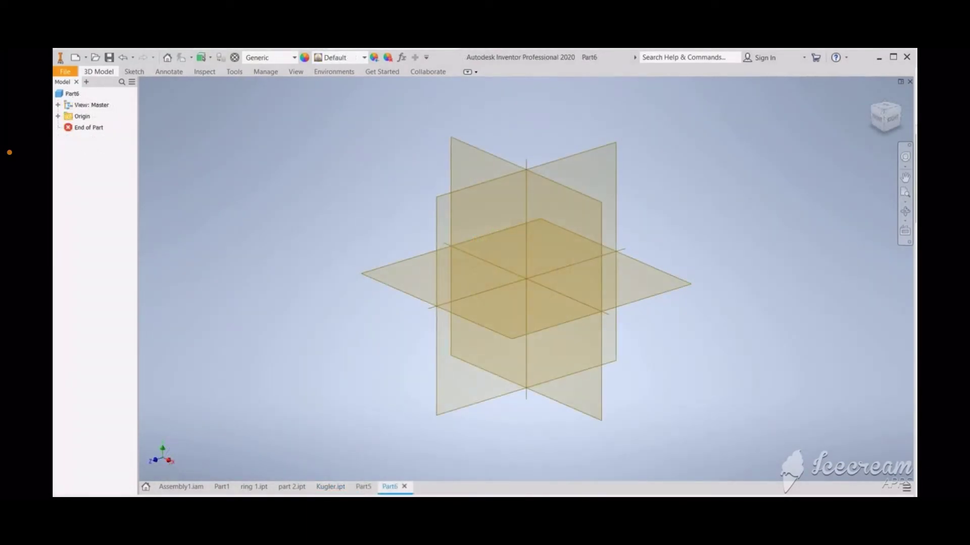
Step: Start a sketch on the new part's XY plane and draw two concentric circles centred on the origin, the inner about 16 mm in diameter
{"action": "key", "text": "s"}
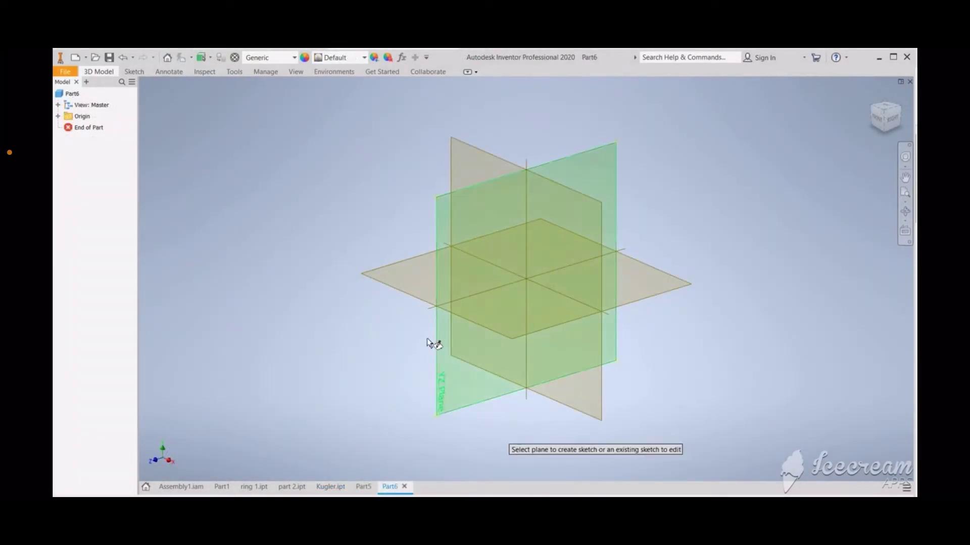
{"action": "left_click", "coordinate": [473, 164]}
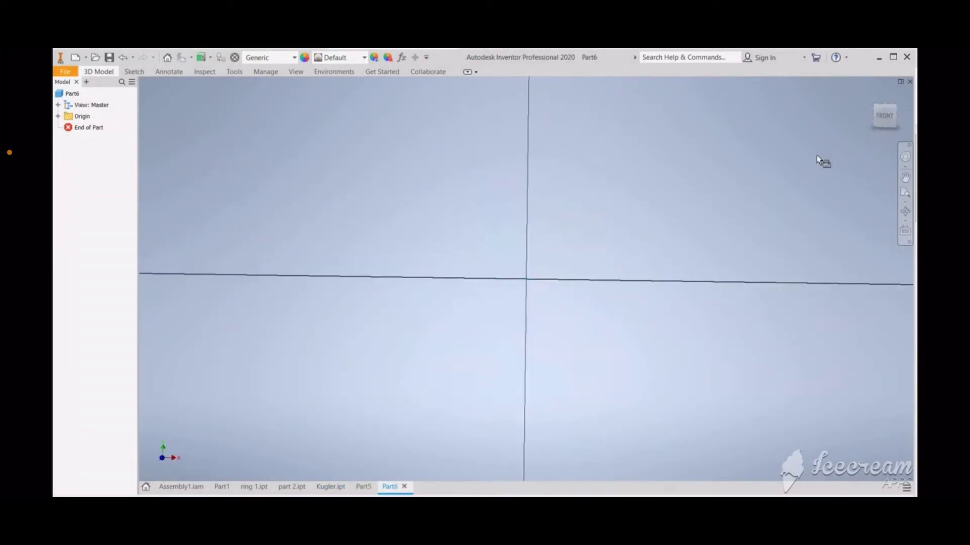
{"action": "left_click", "coordinate": [102, 73]}
{"action": "left_click", "coordinate": [120, 74]}
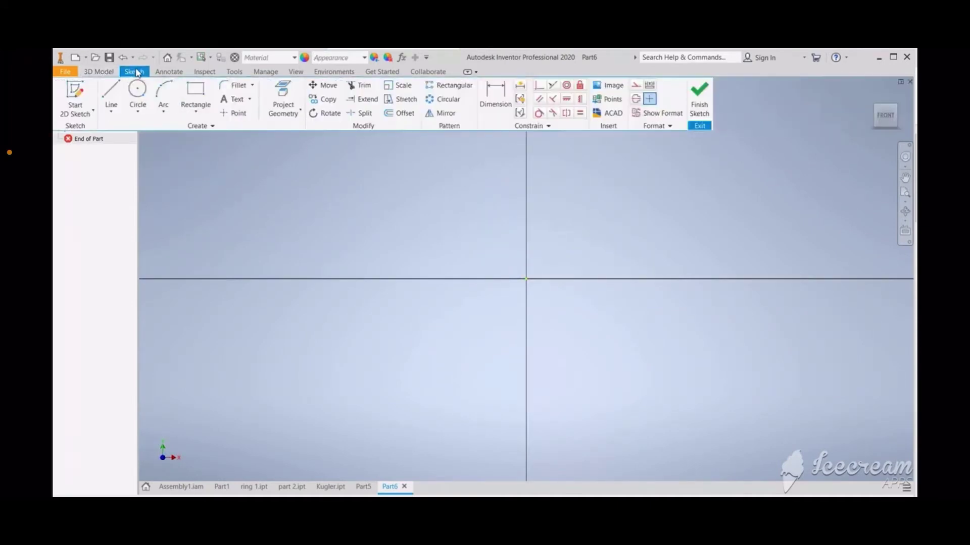
{"action": "left_click", "coordinate": [138, 94]}
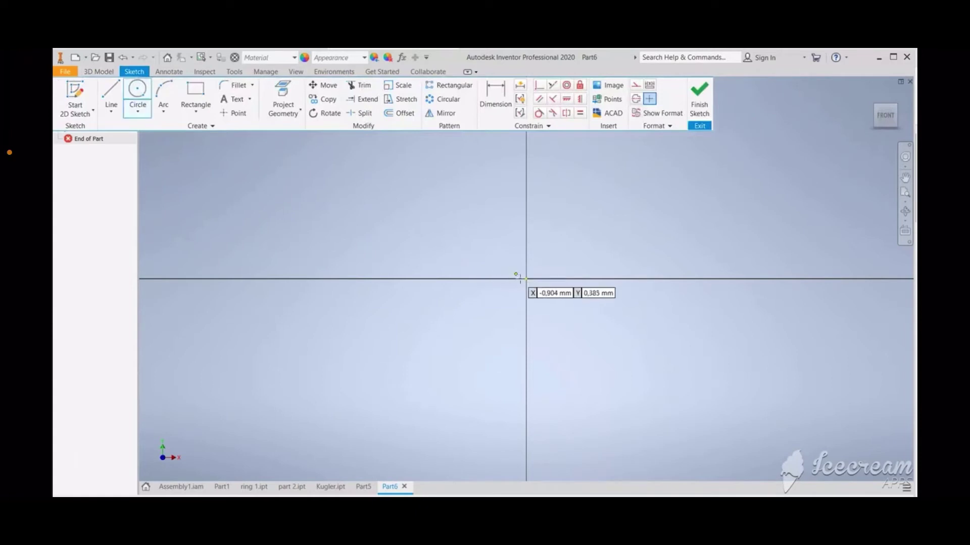
{"action": "left_click", "coordinate": [526, 278]}
{"action": "left_click", "coordinate": [640, 364]}
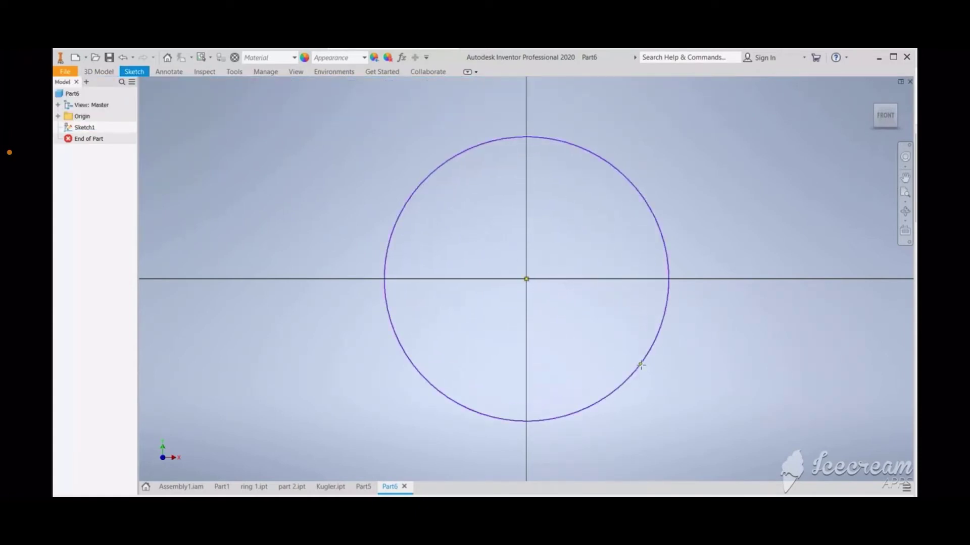
{"action": "left_click", "coordinate": [526, 279]}
{"action": "left_click", "coordinate": [596, 339]}
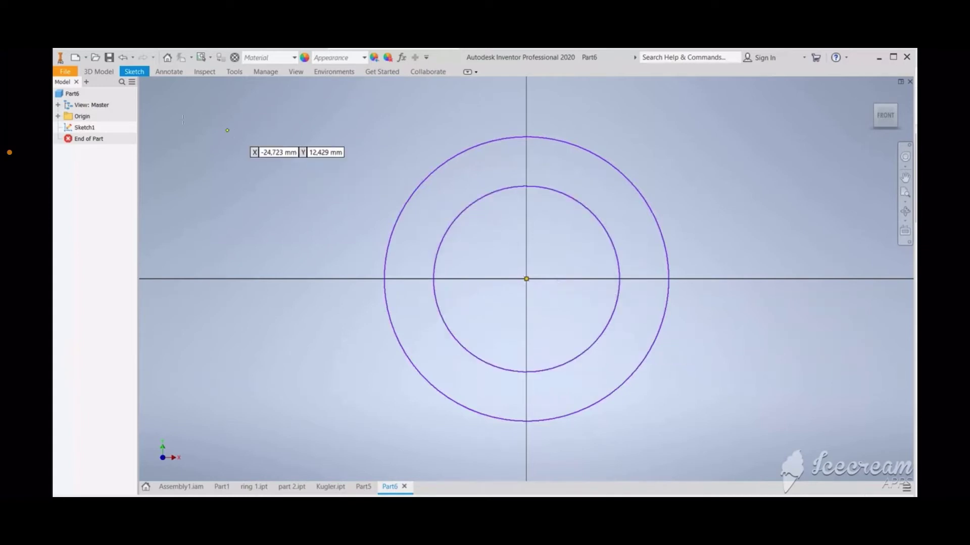
Step: Dimension the inner circle's diameter to 15 mm
{"action": "left_click", "coordinate": [109, 75]}
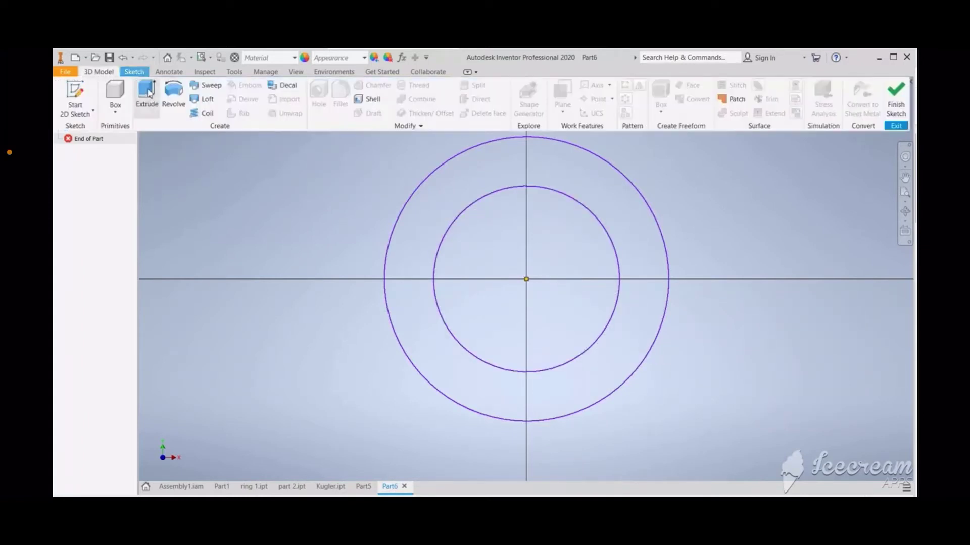
{"action": "left_click", "coordinate": [507, 91]}
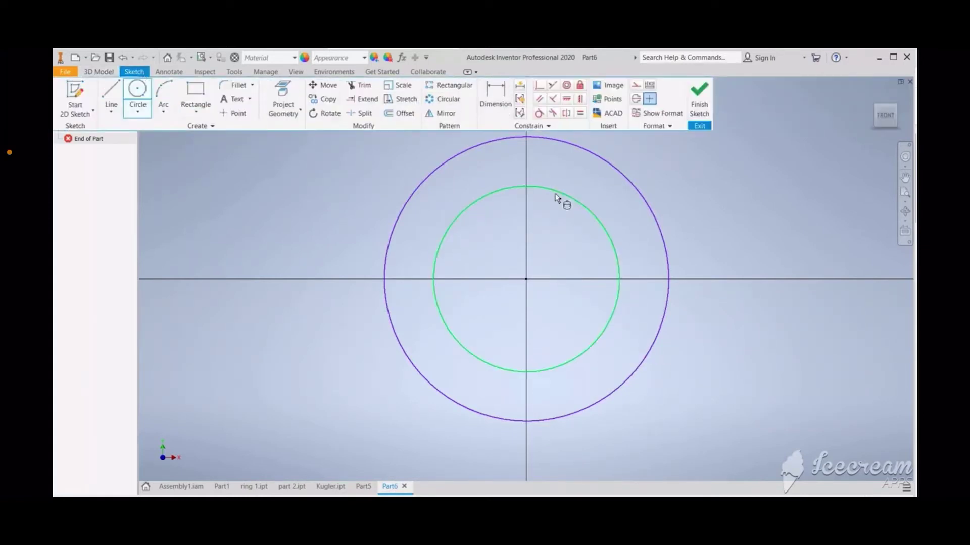
{"action": "left_click", "coordinate": [562, 196]}
{"action": "left_click", "coordinate": [718, 172]}
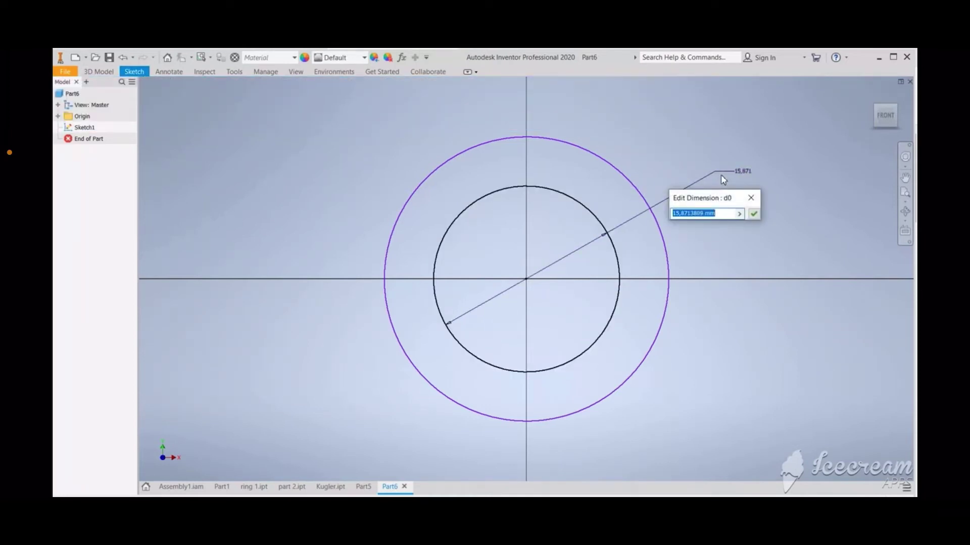
{"action": "type", "text": "15"}
{"action": "key", "text": "Return"}
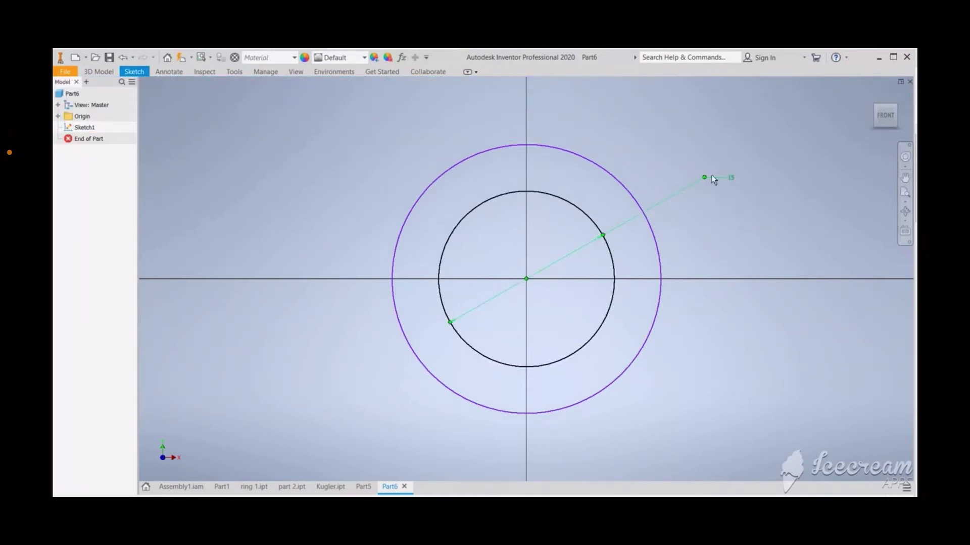
Step: Dimension the outer circle's diameter to 94 mm
{"action": "left_click", "coordinate": [616, 180]}
{"action": "left_click", "coordinate": [672, 135]}
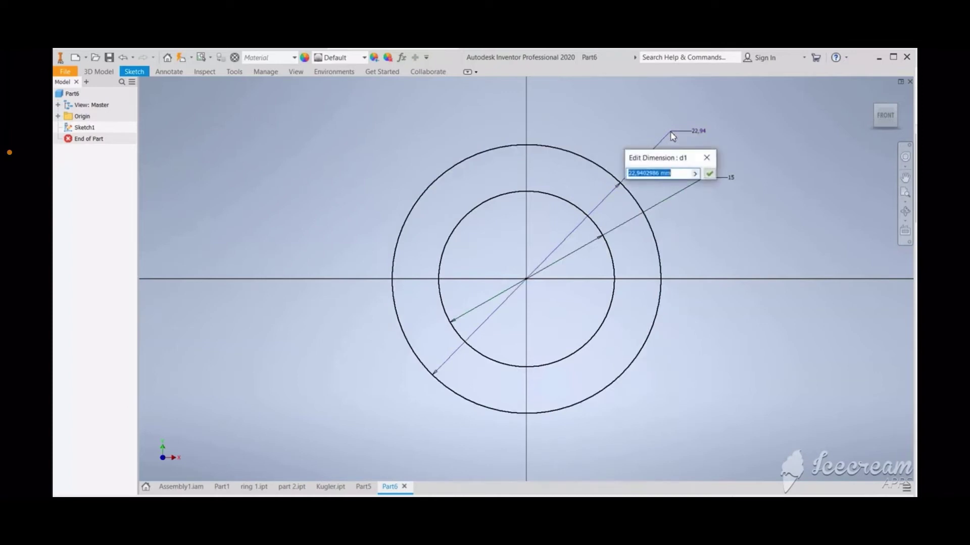
{"action": "type", "text": "94"}
{"action": "key", "text": "Return"}
Step: Set the inner circle's diameter to 86 mm
{"action": "left_click", "coordinate": [732, 177]}
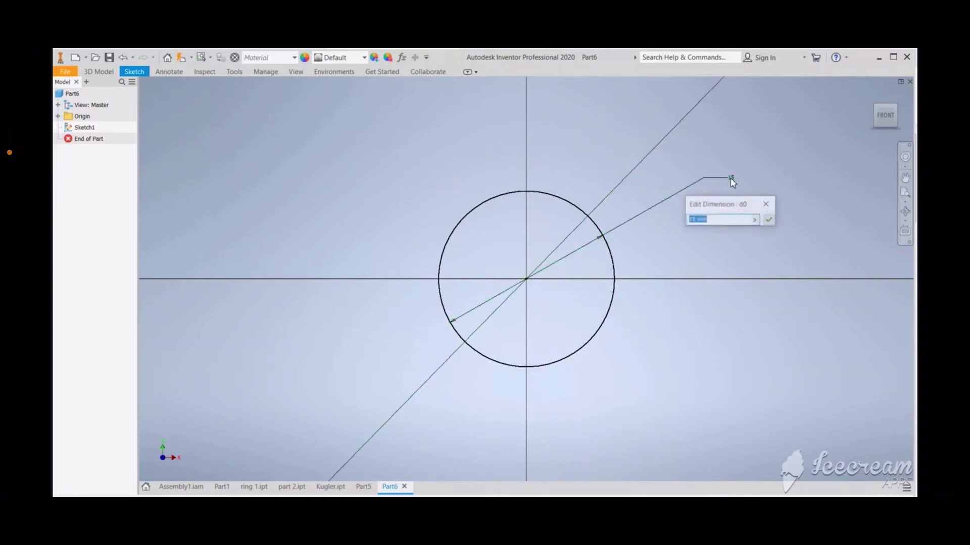
{"action": "type", "text": "86"}
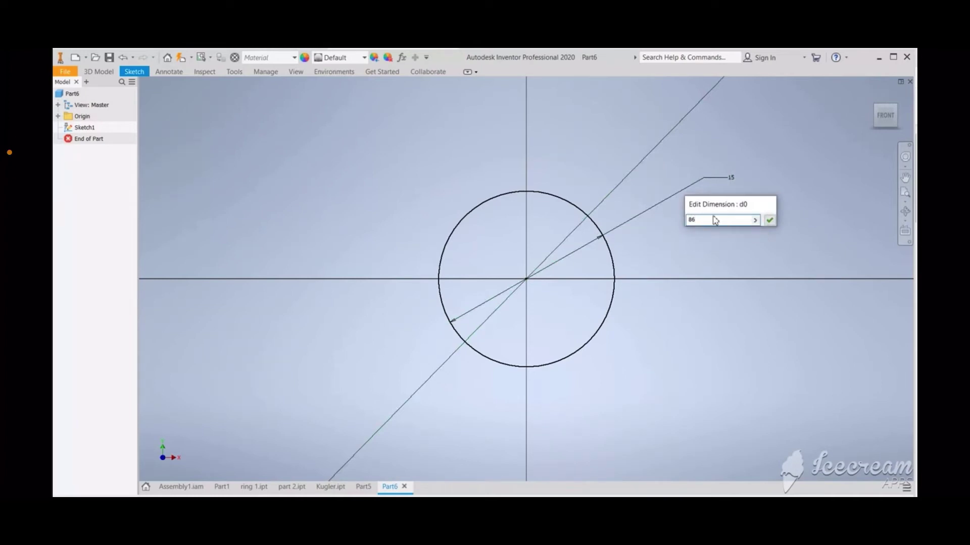
{"action": "key", "text": "Return"}
{"action": "scroll", "coordinate": [659, 245], "scroll_direction": "down", "scroll_amount": 5}
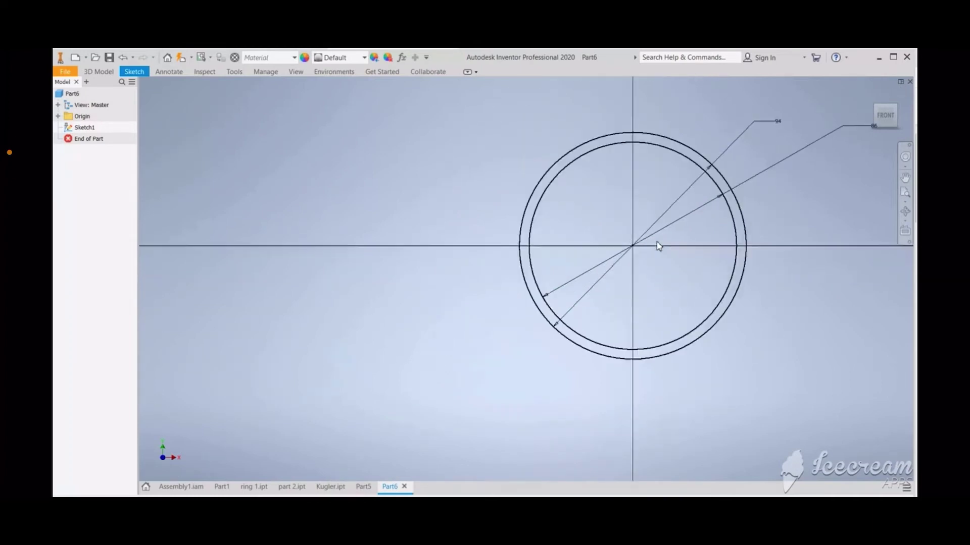
Step: Extrude the ring profile between the two circles symmetrically about the sketch plane with a total distance of 16 mm
{"action": "left_click", "coordinate": [96, 73]}
{"action": "left_click", "coordinate": [895, 109]}
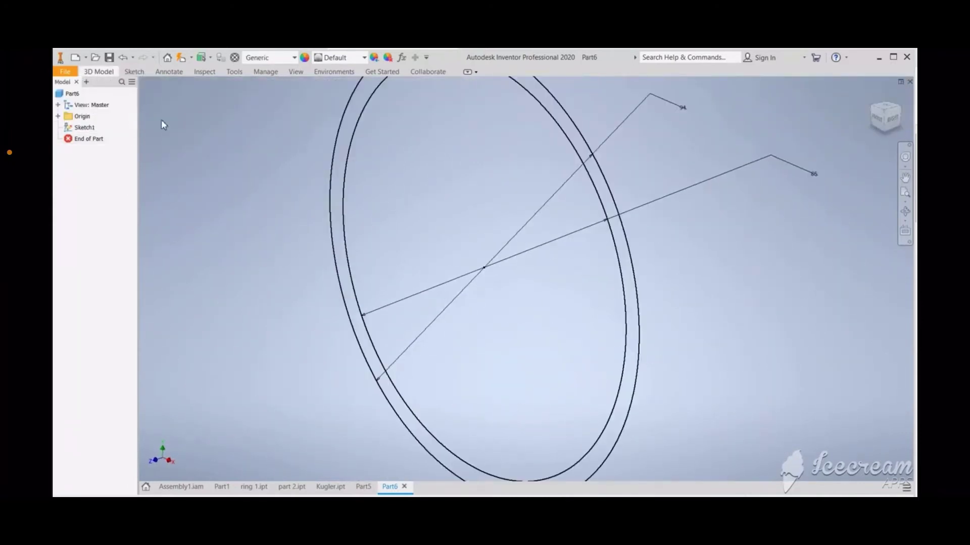
{"action": "left_click", "coordinate": [101, 72]}
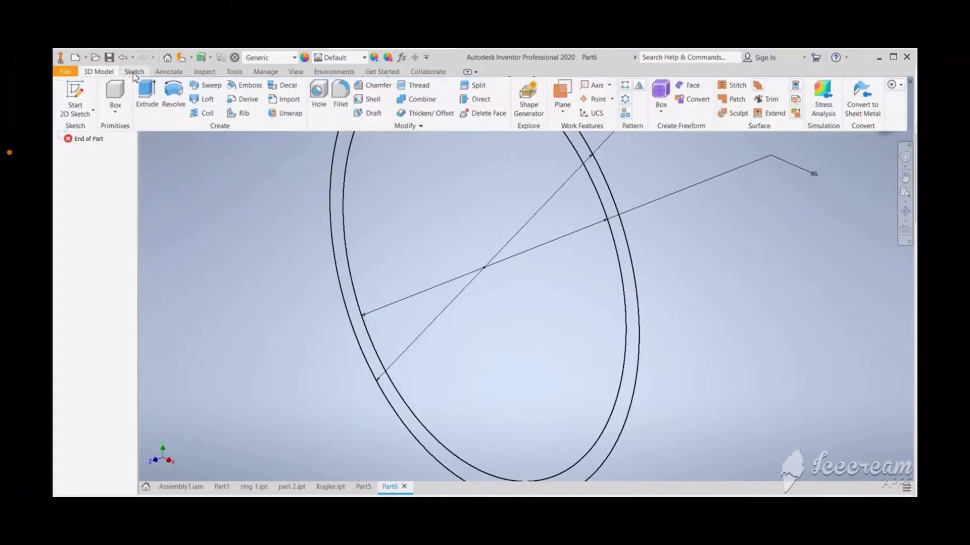
{"action": "left_click", "coordinate": [146, 93]}
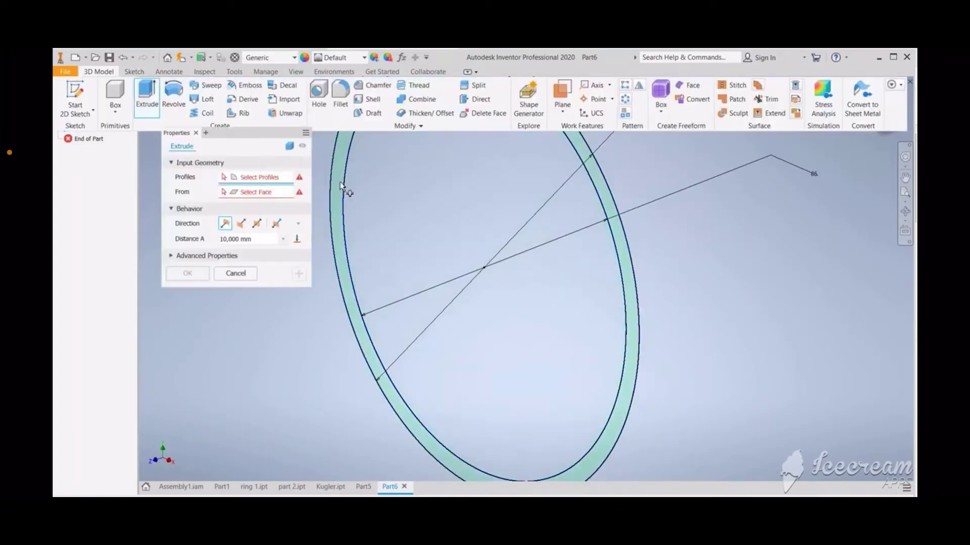
{"action": "left_click", "coordinate": [343, 187]}
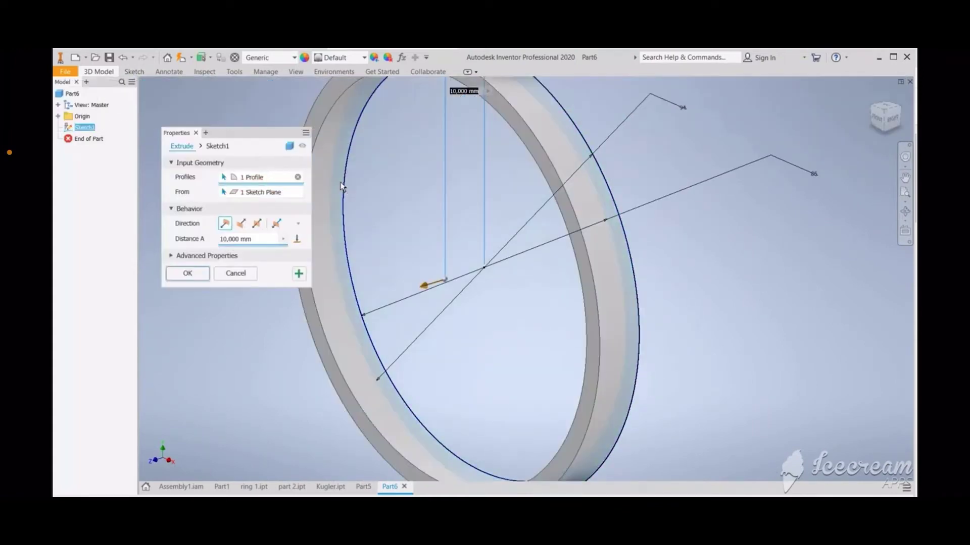
{"action": "left_click", "coordinate": [256, 224]}
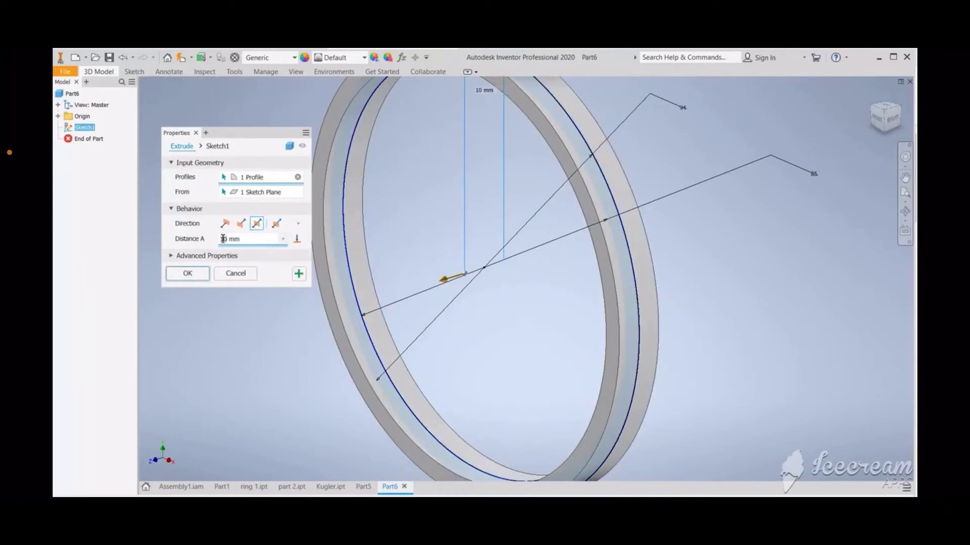
{"action": "type", "text": "5"}
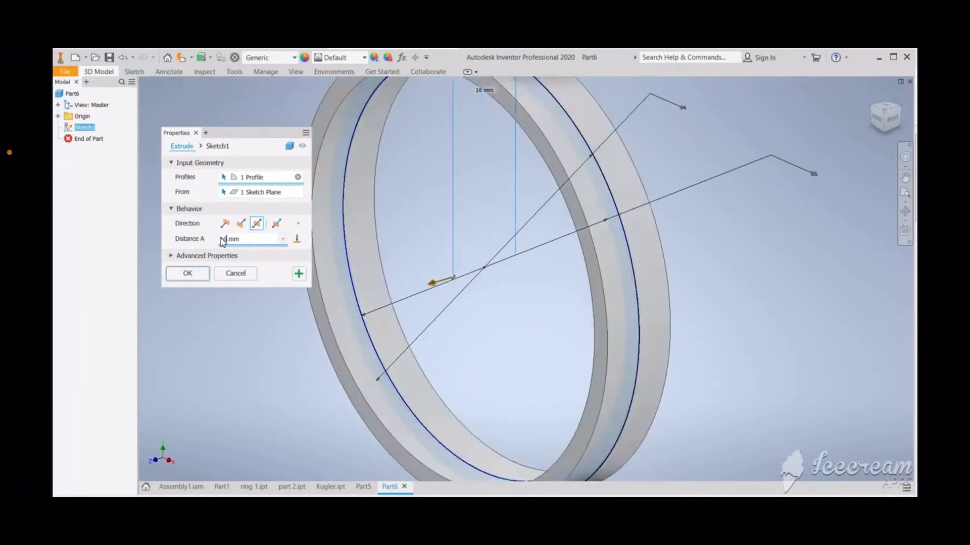
{"action": "left_click", "coordinate": [204, 277]}
{"action": "scroll", "coordinate": [362, 251], "scroll_direction": "up", "scroll_amount": 3}
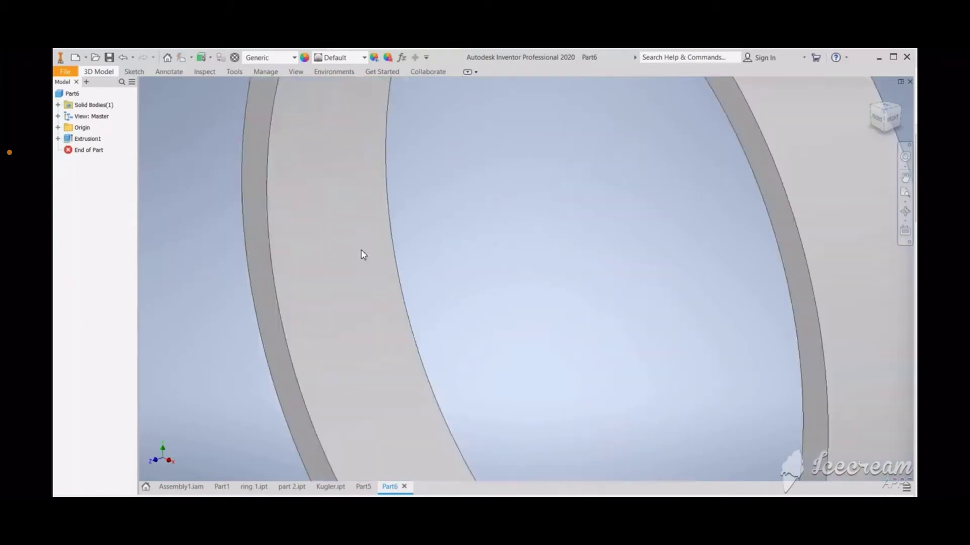
{"action": "scroll", "coordinate": [363, 254], "scroll_direction": "down", "scroll_amount": 1}
{"action": "scroll", "coordinate": [363, 254], "scroll_direction": "down", "scroll_amount": 4}
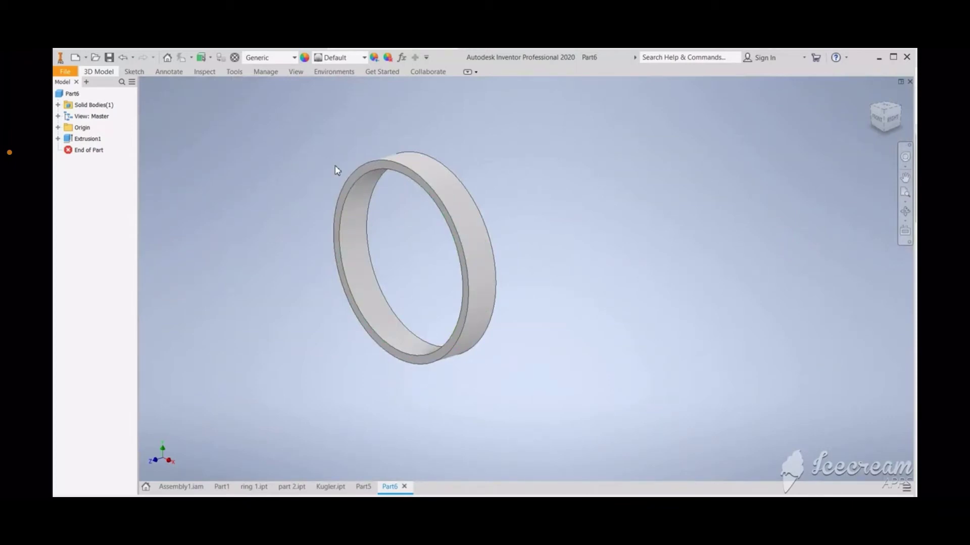
Step: Save the ring under the file name "part 4" as an Autodesk Inventor part
{"action": "left_click", "coordinate": [109, 57]}
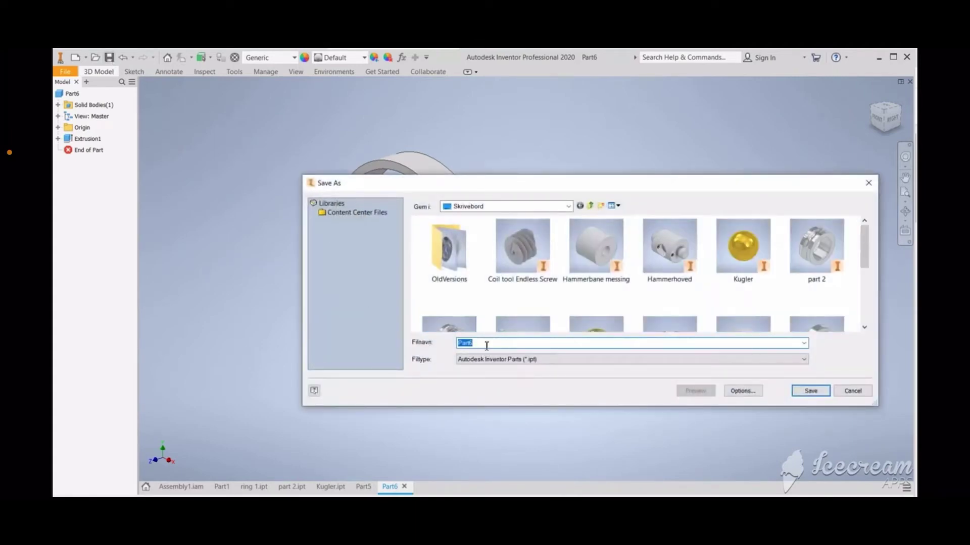
{"action": "type", "text": "part"}
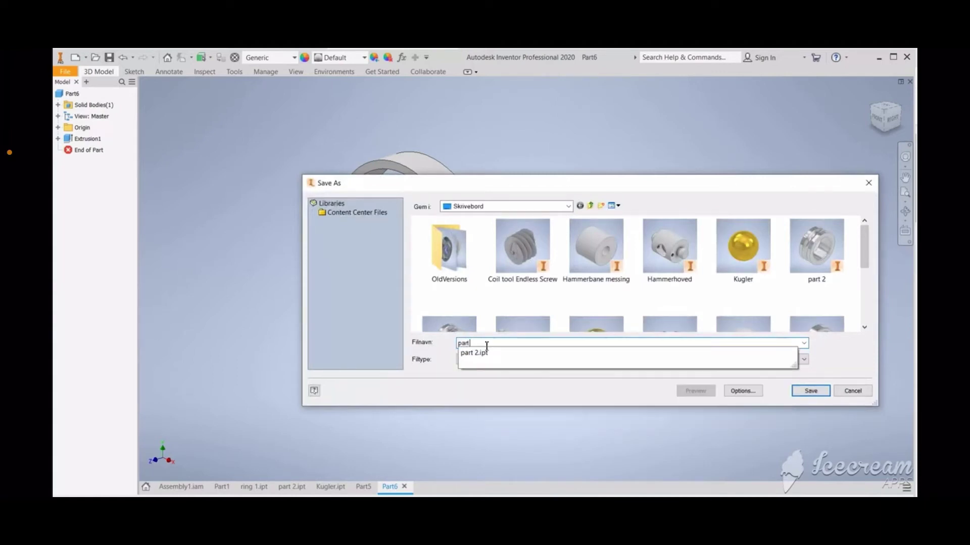
{"action": "type", "text": " 4"}
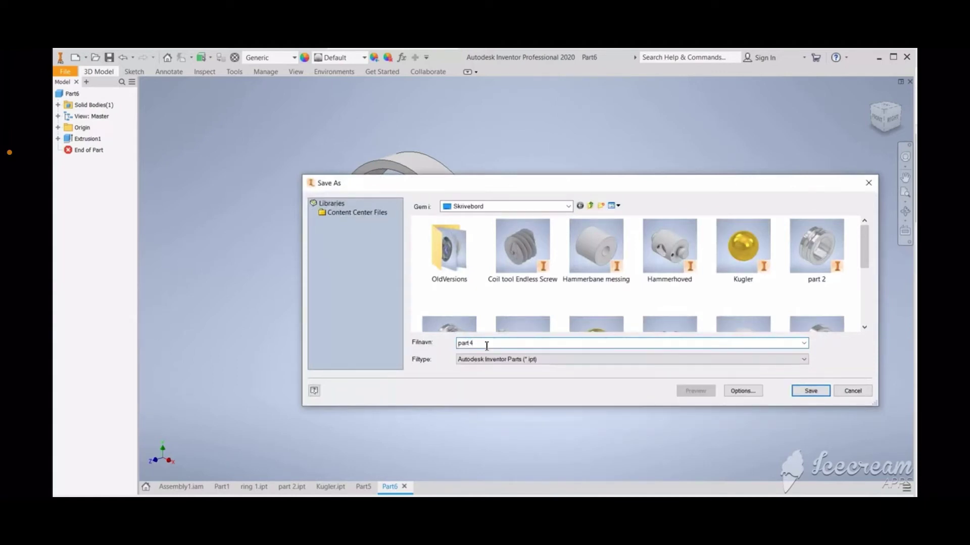
{"action": "left_click", "coordinate": [808, 392]}
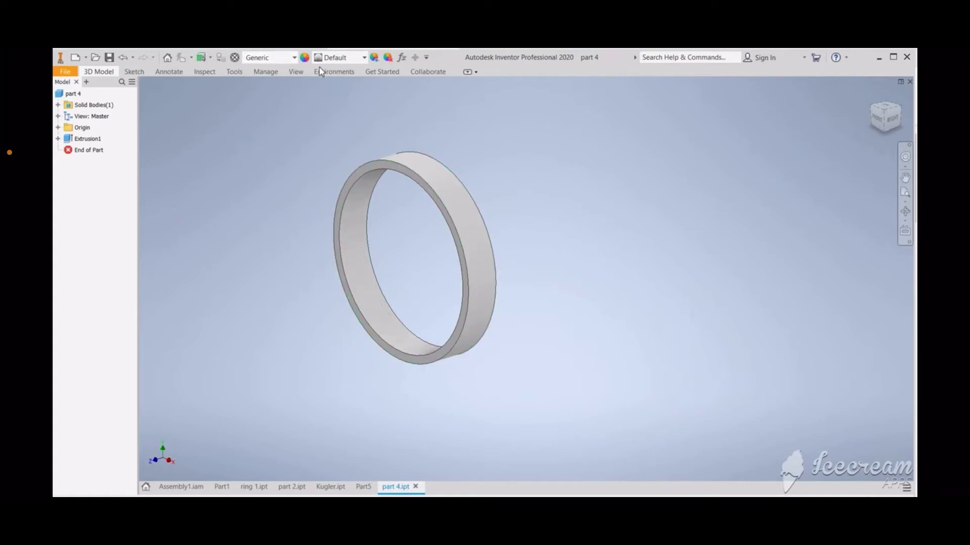
Step: Apply the Chrome - Polished appearance to the ring and save the part
{"action": "left_click", "coordinate": [365, 58]}
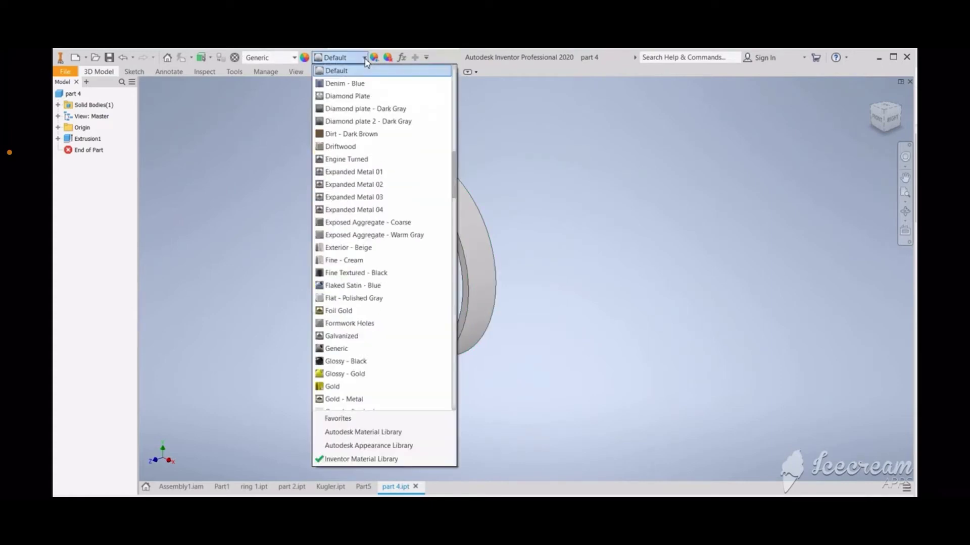
{"action": "scroll", "coordinate": [398, 187], "scroll_direction": "up", "scroll_amount": 3}
{"action": "scroll", "coordinate": [374, 132], "scroll_direction": "up", "scroll_amount": 4}
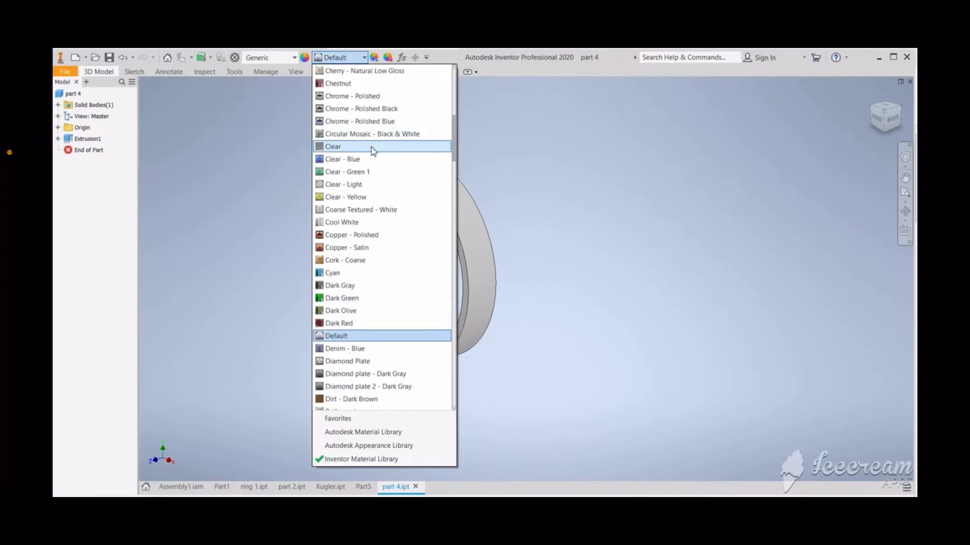
{"action": "scroll", "coordinate": [373, 147], "scroll_direction": "up", "scroll_amount": 1}
{"action": "left_click", "coordinate": [368, 139]}
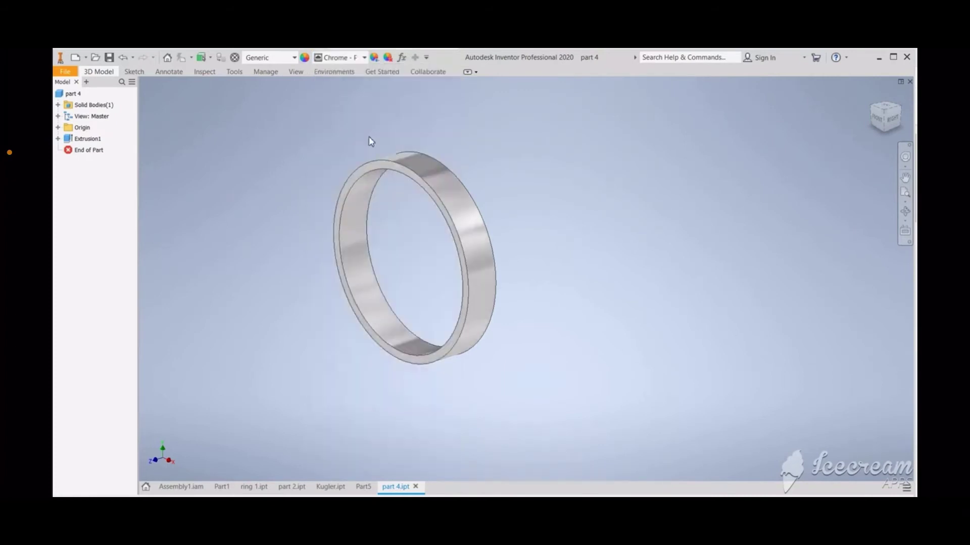
{"action": "left_click", "coordinate": [110, 58]}
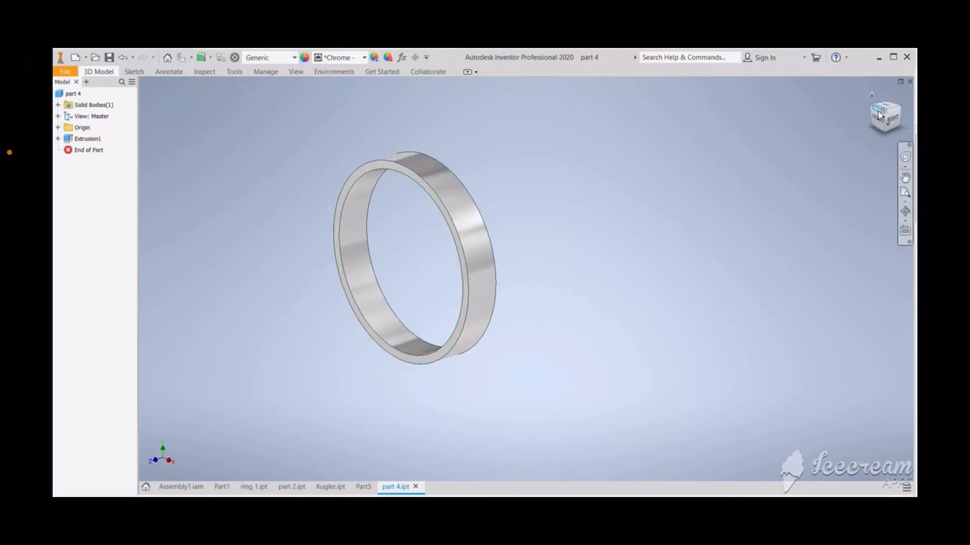
Step: Start a sketch on the ring's flat front face and draw a circle centred on the origin, about 68 mm in diameter
{"action": "left_click_drag", "start_coordinate": [885, 117], "coordinate": [725, 120]}
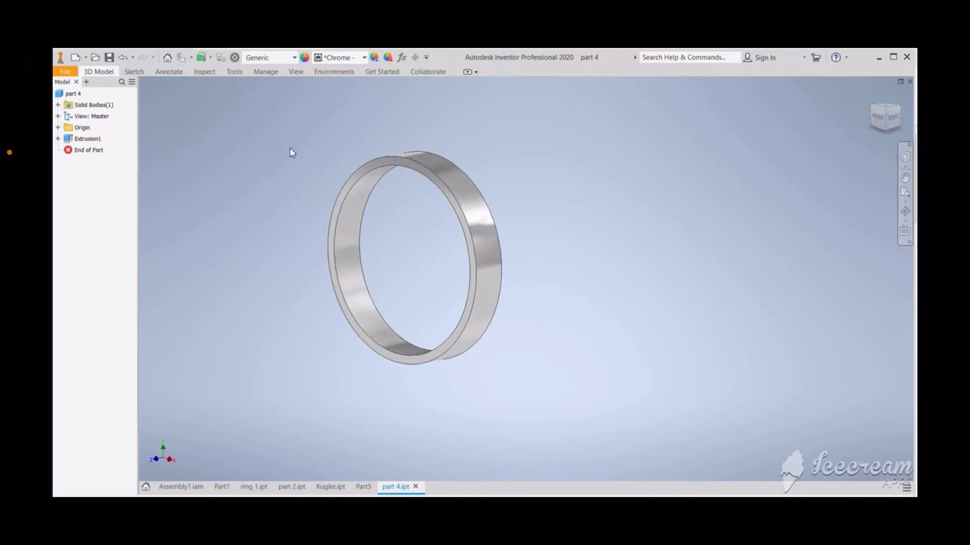
{"action": "left_click", "coordinate": [383, 168]}
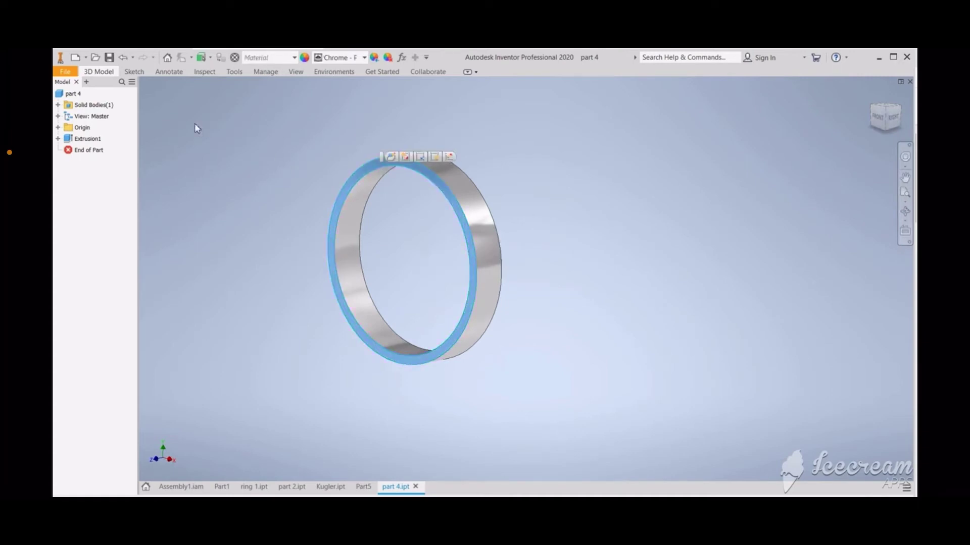
{"action": "left_click", "coordinate": [97, 73]}
{"action": "left_click", "coordinate": [81, 93]}
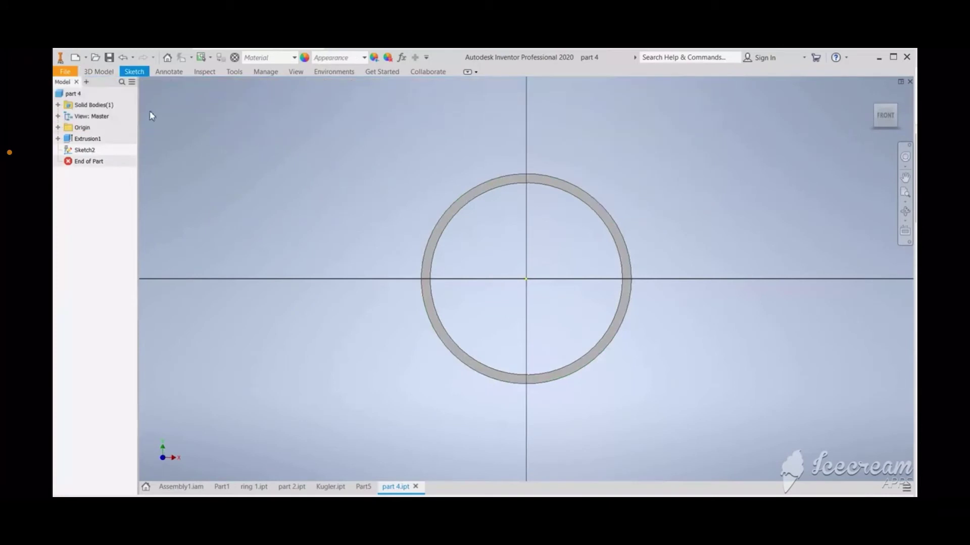
{"action": "left_click", "coordinate": [99, 73]}
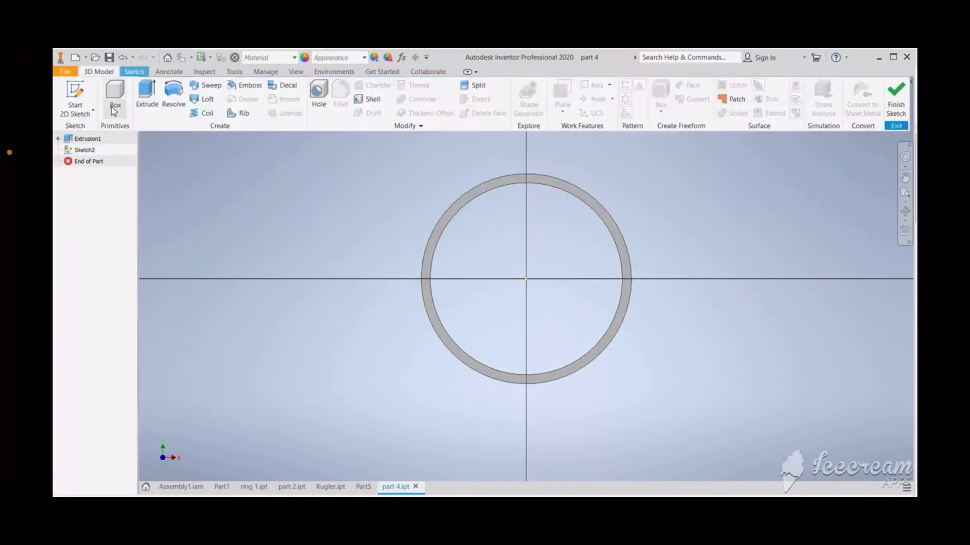
{"action": "left_click", "coordinate": [133, 73]}
{"action": "left_click", "coordinate": [138, 91]}
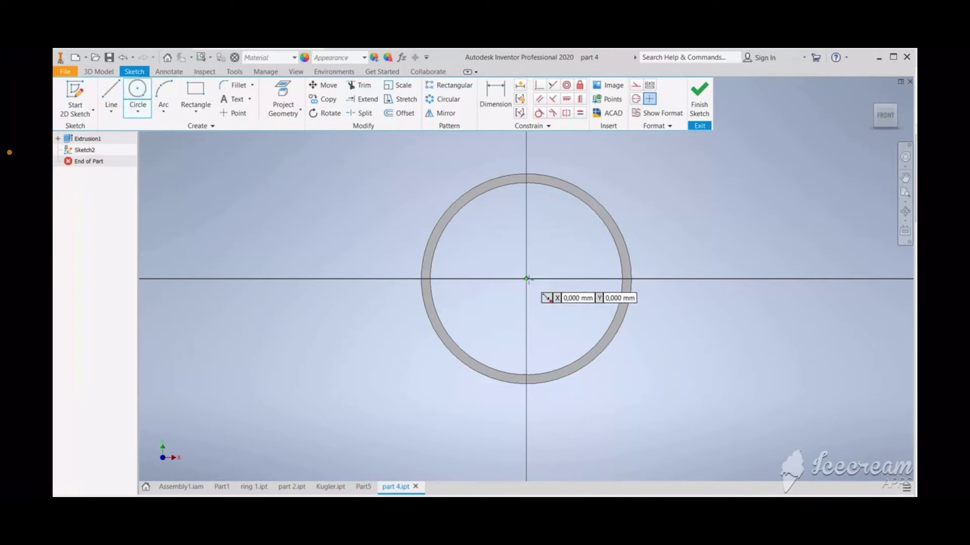
{"action": "left_click", "coordinate": [526, 279]}
{"action": "left_click", "coordinate": [584, 327]}
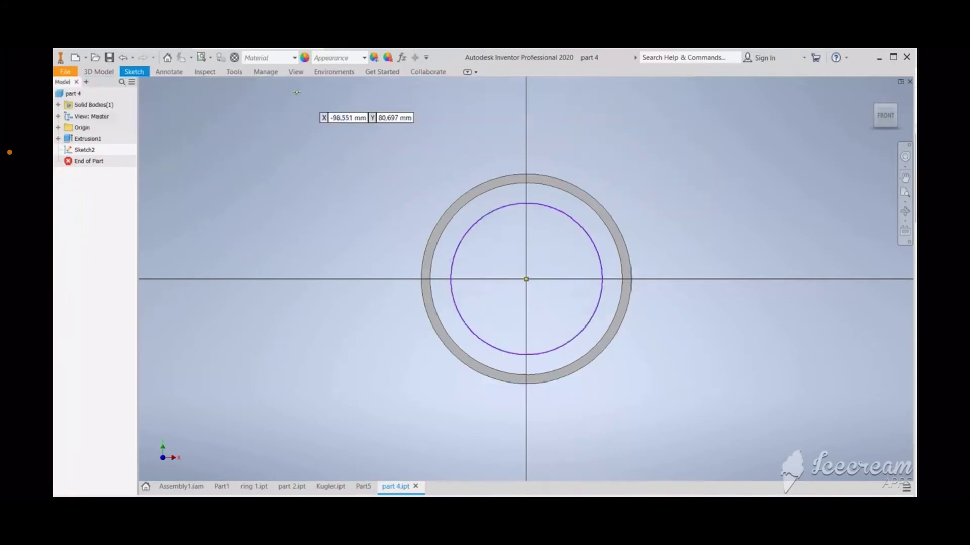
Step: Dimension the new circle's diameter to 90 mm
{"action": "left_click", "coordinate": [132, 72]}
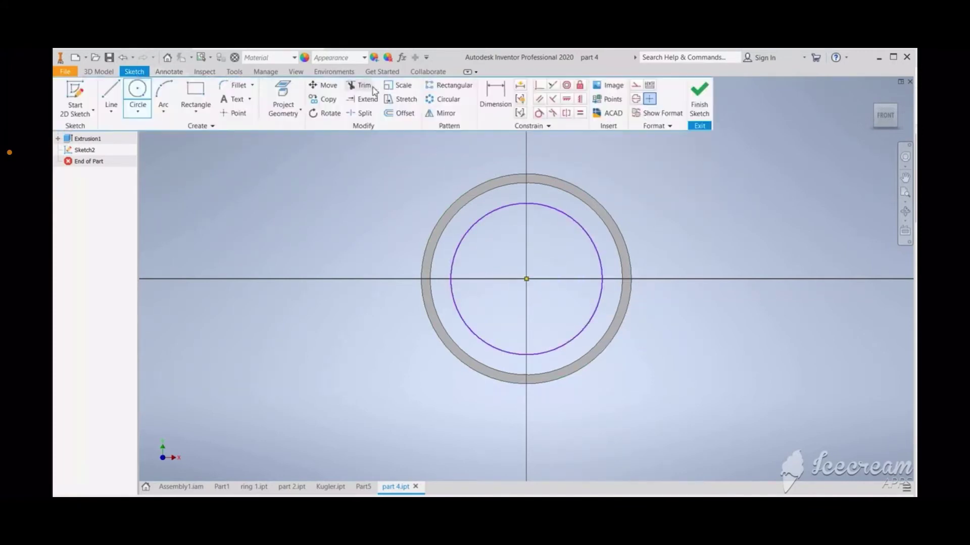
{"action": "left_click", "coordinate": [492, 103]}
{"action": "left_click", "coordinate": [558, 211]}
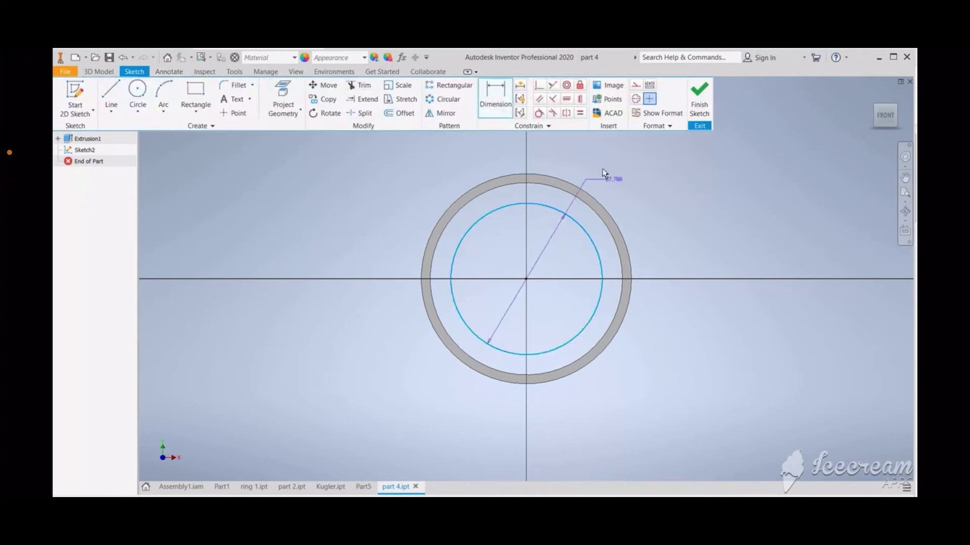
{"action": "left_click", "coordinate": [607, 163]}
{"action": "type", "text": "90"}
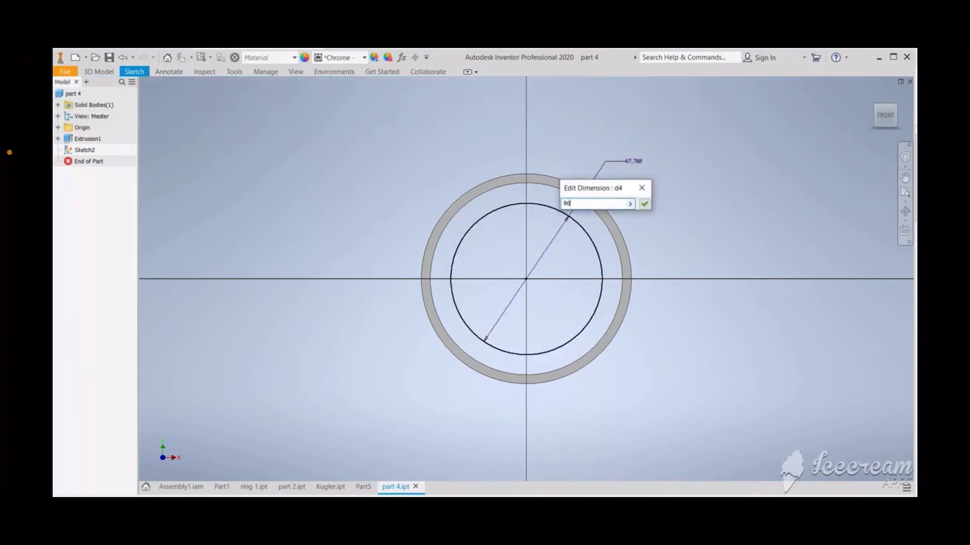
{"action": "key", "text": "Return"}
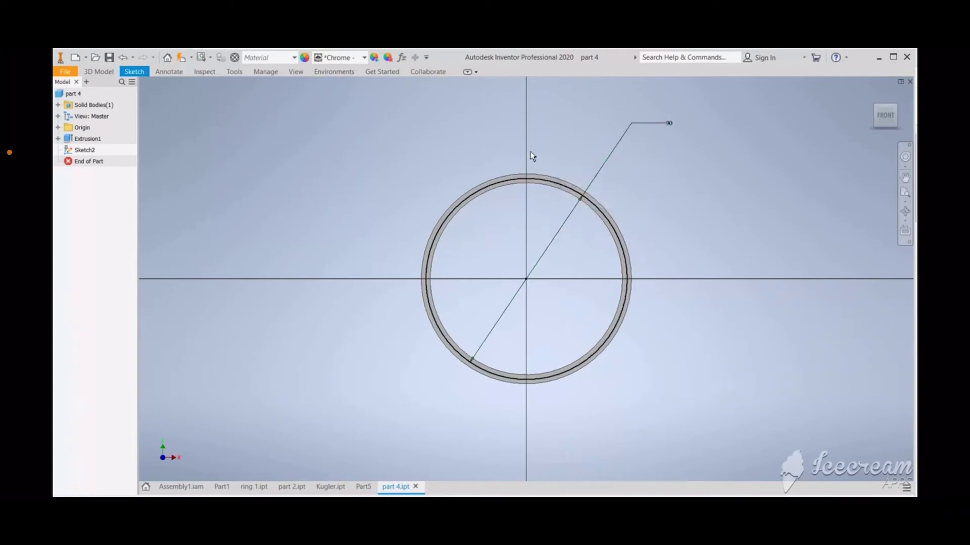
Step: Draw a circle about 9 mm in diameter centred where the 90 mm circle crosses the vertical axis at its top
{"action": "scroll", "coordinate": [547, 183], "scroll_direction": "down", "scroll_amount": 5}
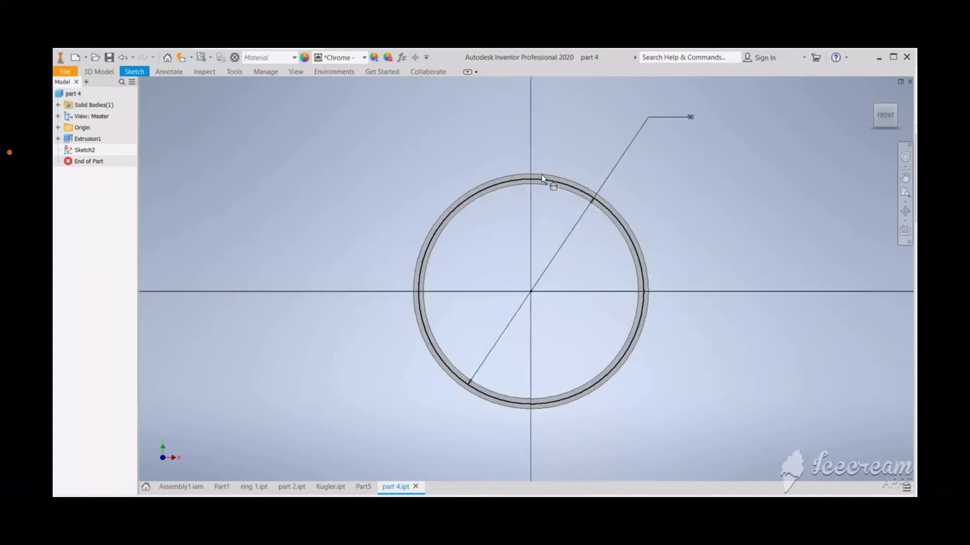
{"action": "left_click", "coordinate": [137, 75]}
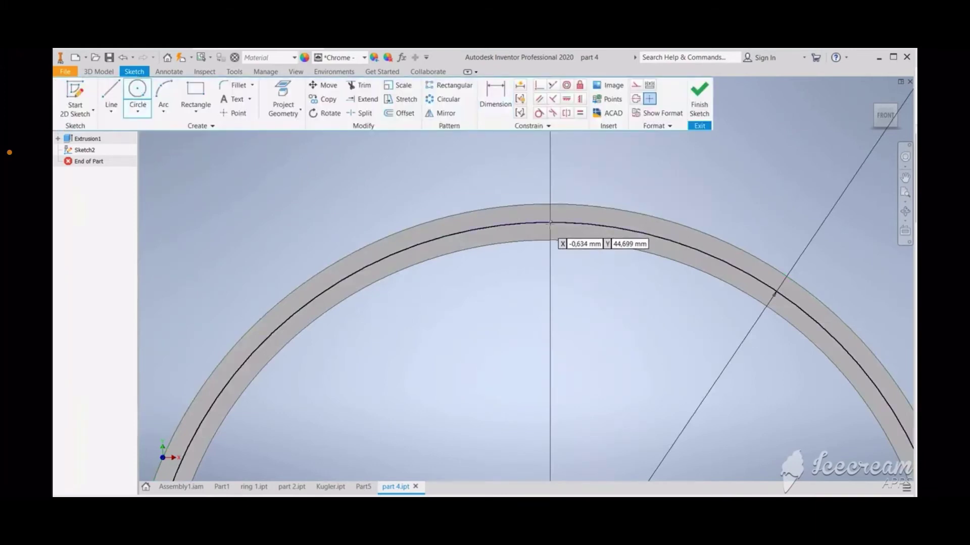
{"action": "left_click", "coordinate": [550, 222]}
{"action": "left_click", "coordinate": [573, 259]}
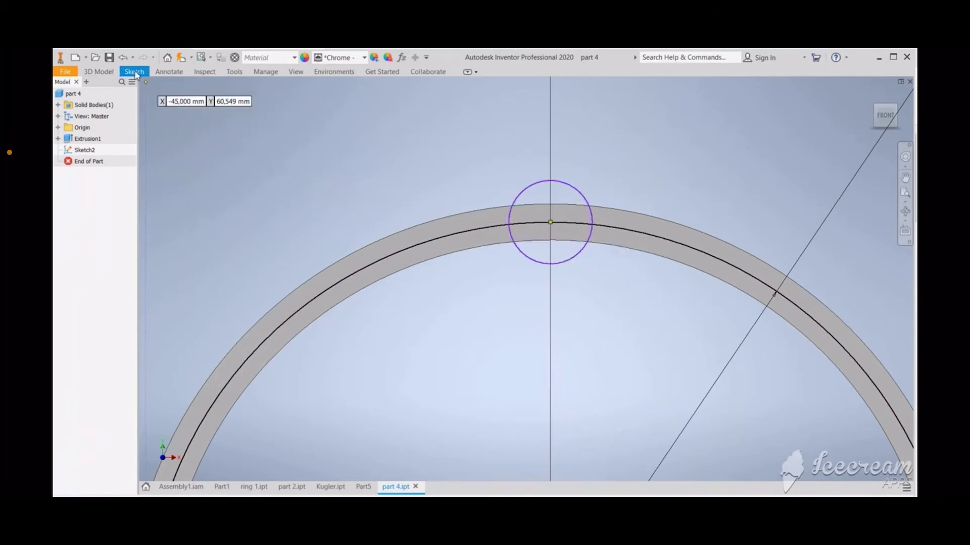
Step: Draw a vertical line across the small circle from its top point to its bottom point and trim away the circle's left half
{"action": "left_click", "coordinate": [134, 72]}
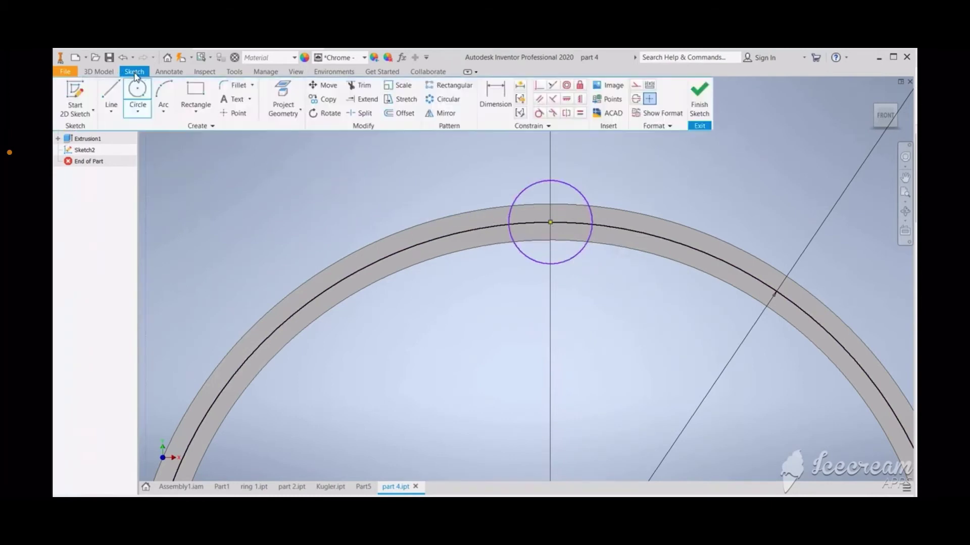
{"action": "left_click", "coordinate": [112, 93]}
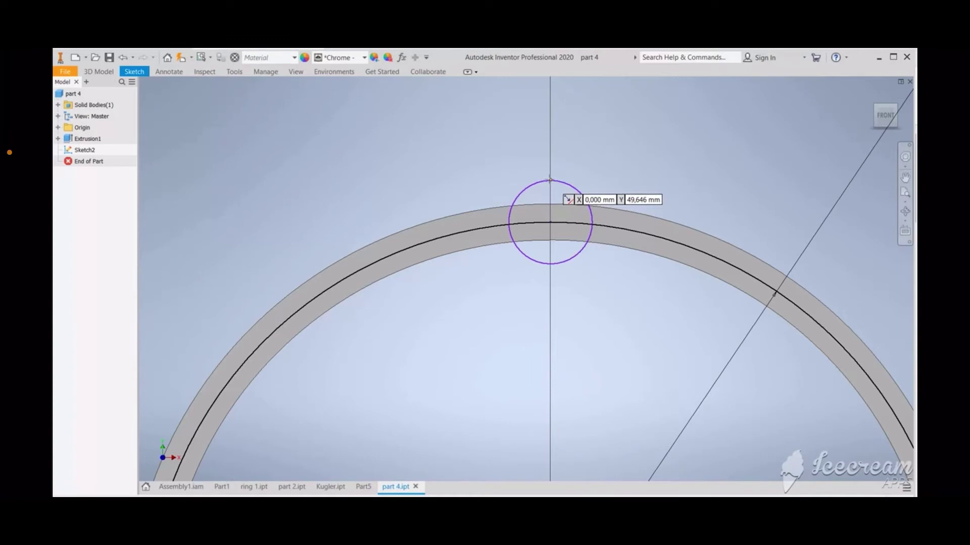
{"action": "left_click", "coordinate": [550, 180]}
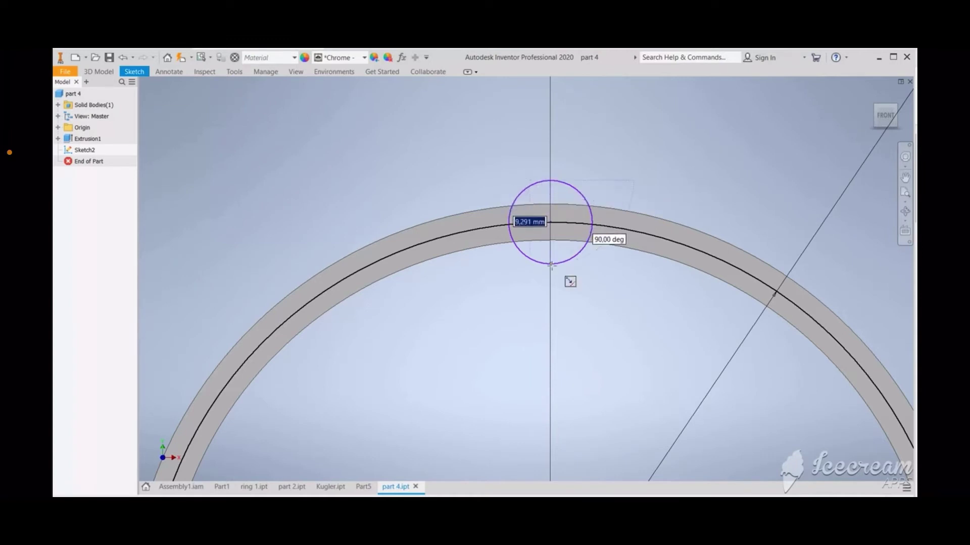
{"action": "left_click", "coordinate": [550, 264]}
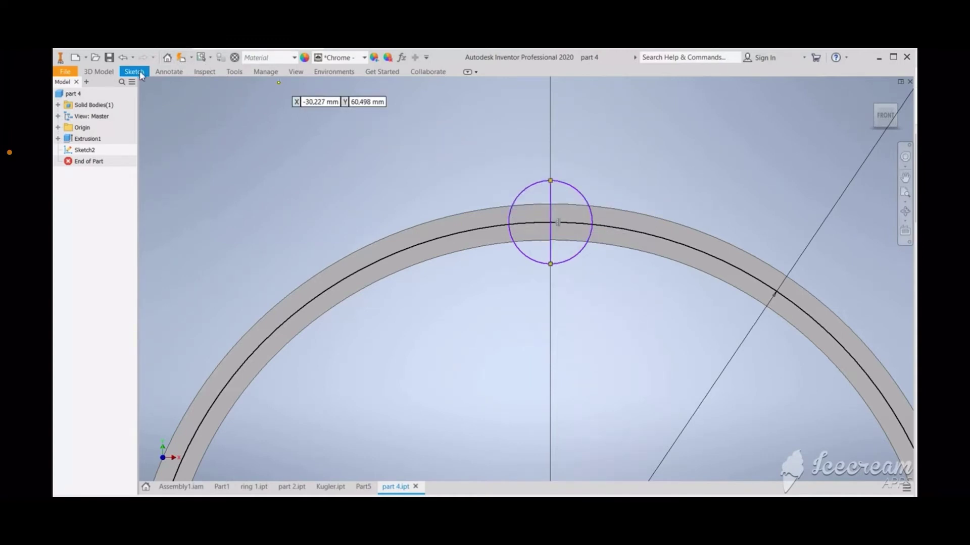
{"action": "left_click", "coordinate": [135, 71]}
{"action": "left_click", "coordinate": [361, 85]}
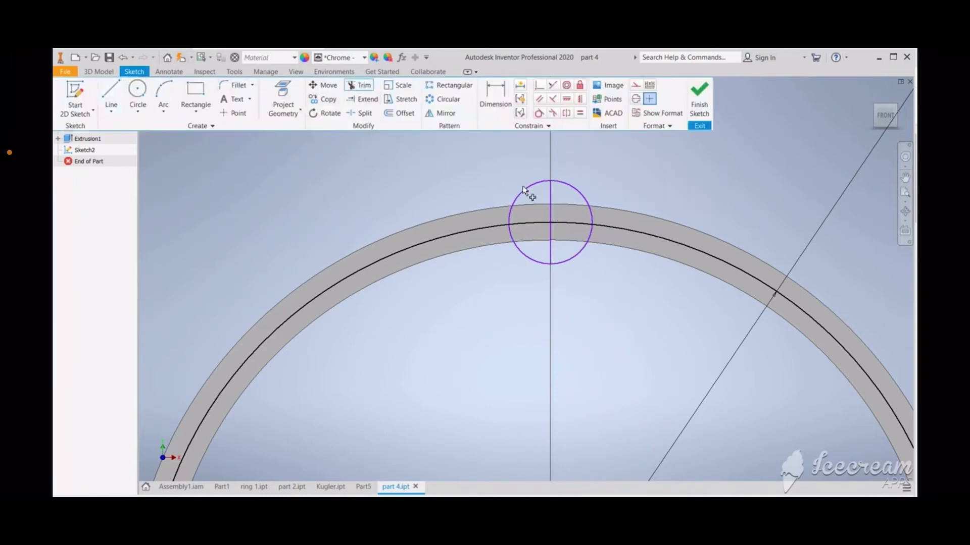
{"action": "left_click", "coordinate": [511, 238]}
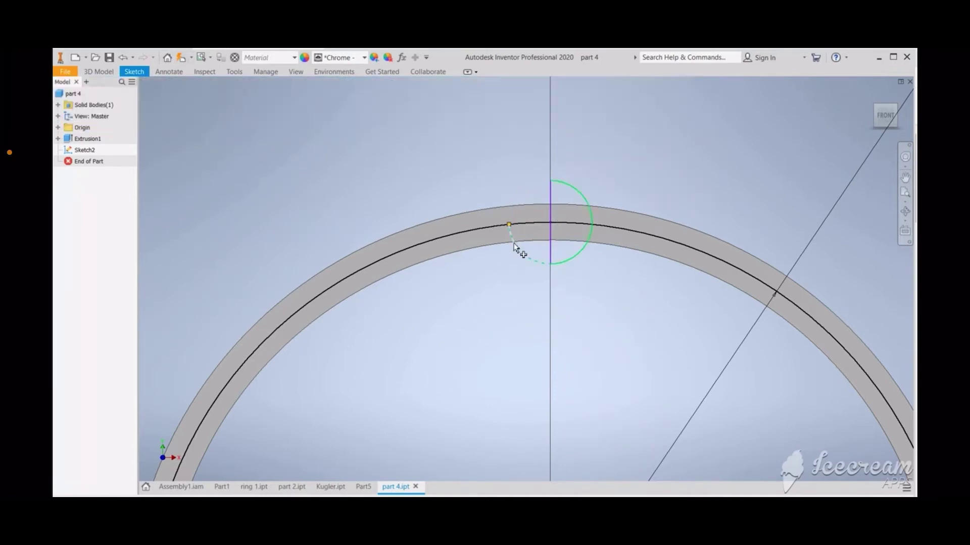
Step: Dimension the remaining half circle's radius to 12 mm and dimension the length of its straight vertical edge
{"action": "left_click", "coordinate": [141, 72]}
{"action": "left_click", "coordinate": [495, 94]}
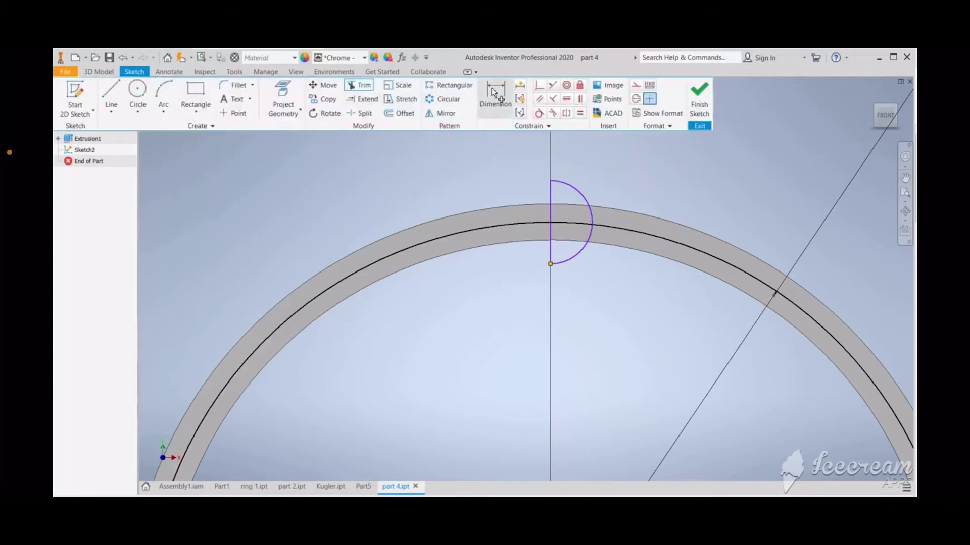
{"action": "left_click", "coordinate": [583, 196]}
{"action": "left_click", "coordinate": [624, 166]}
{"action": "type", "text": "12"}
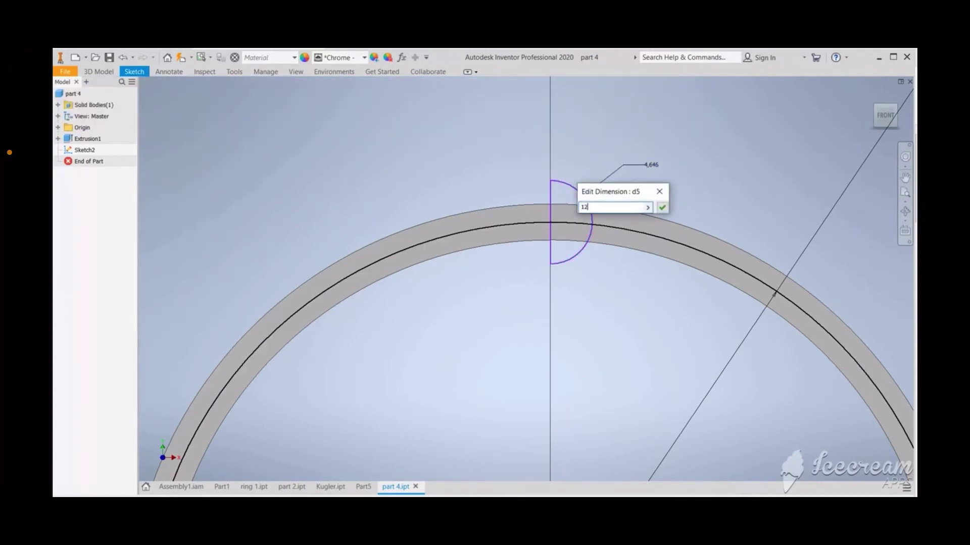
{"action": "key", "text": "Return"}
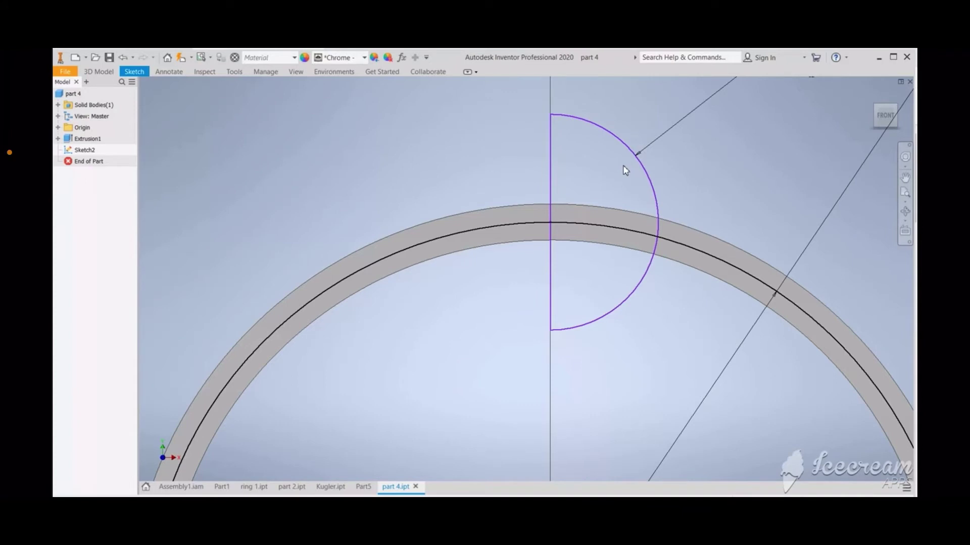
{"action": "left_click", "coordinate": [550, 174]}
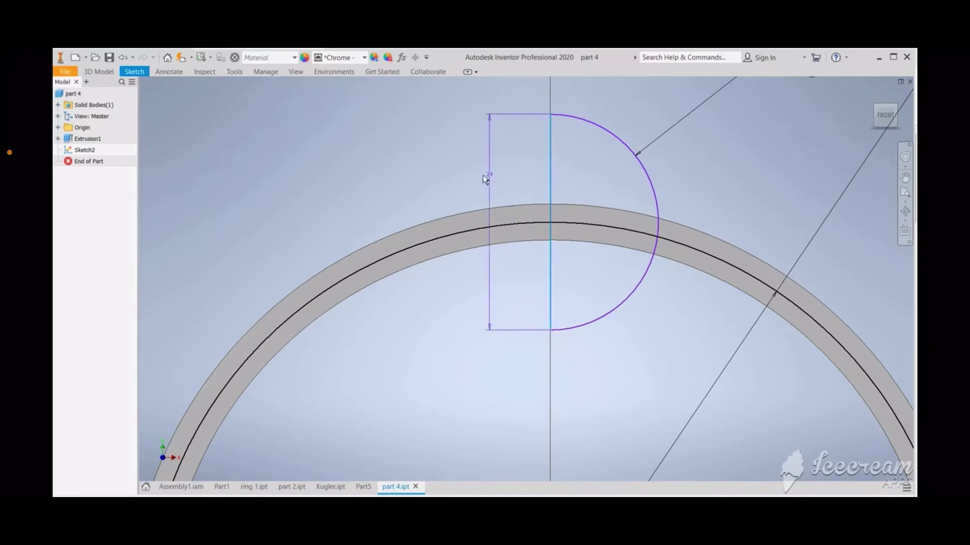
{"action": "left_click", "coordinate": [487, 177]}
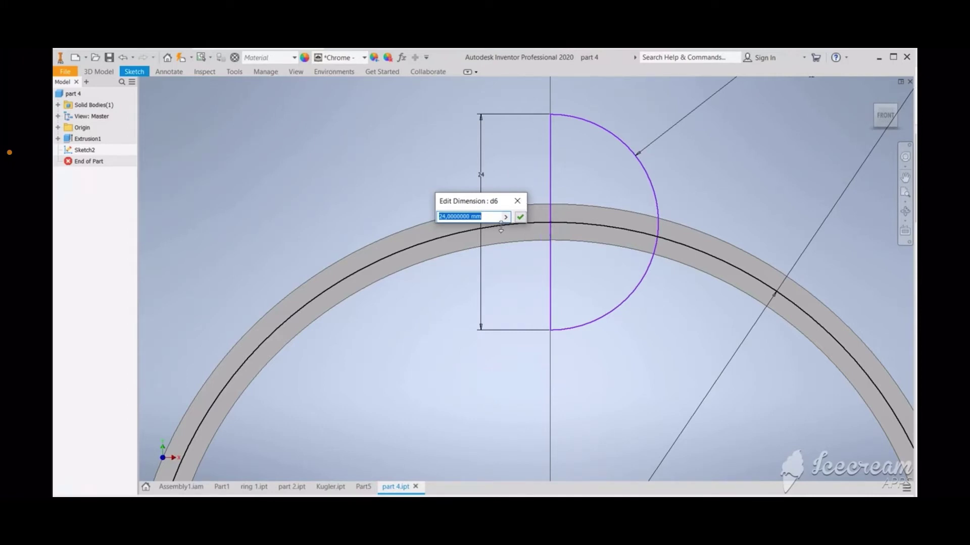
{"action": "key", "text": "Return"}
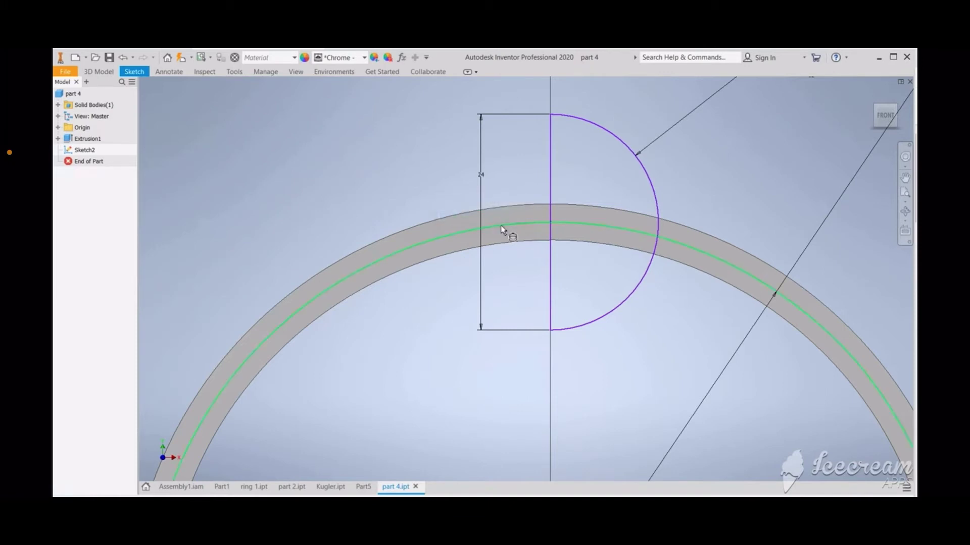
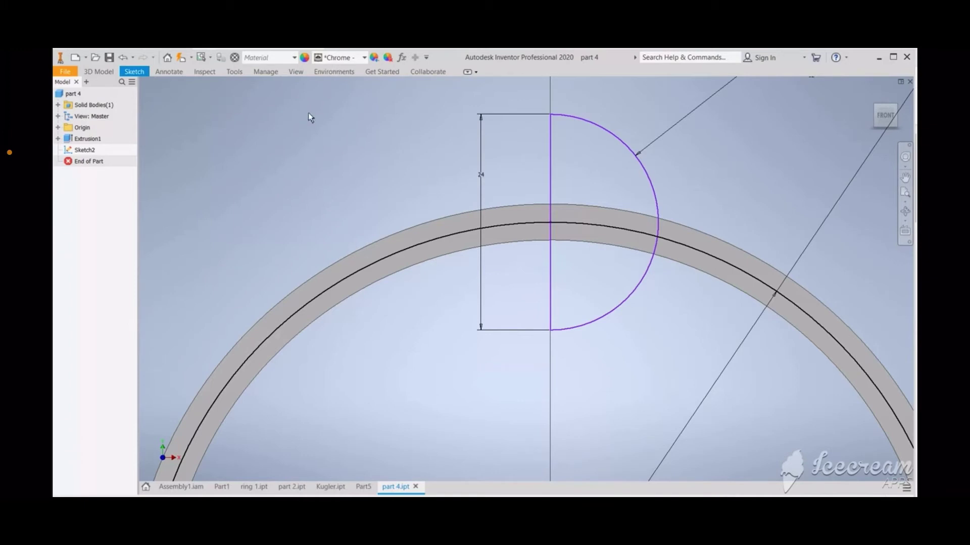
Step: Finish the sketch and start a revolve with both regions of the half circle as the profiles
{"action": "left_click", "coordinate": [99, 71]}
{"action": "left_click", "coordinate": [895, 99]}
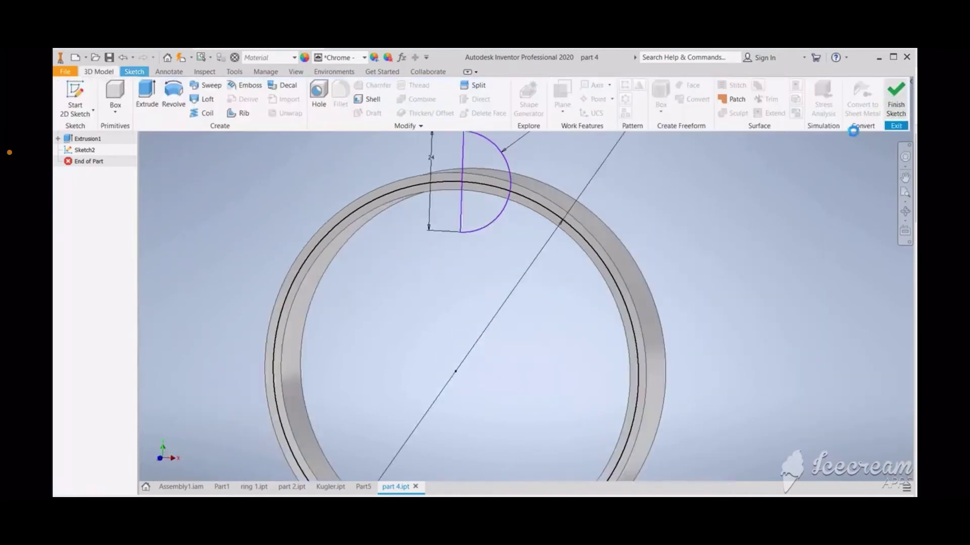
{"action": "left_click", "coordinate": [173, 99]}
{"action": "left_click", "coordinate": [418, 155]}
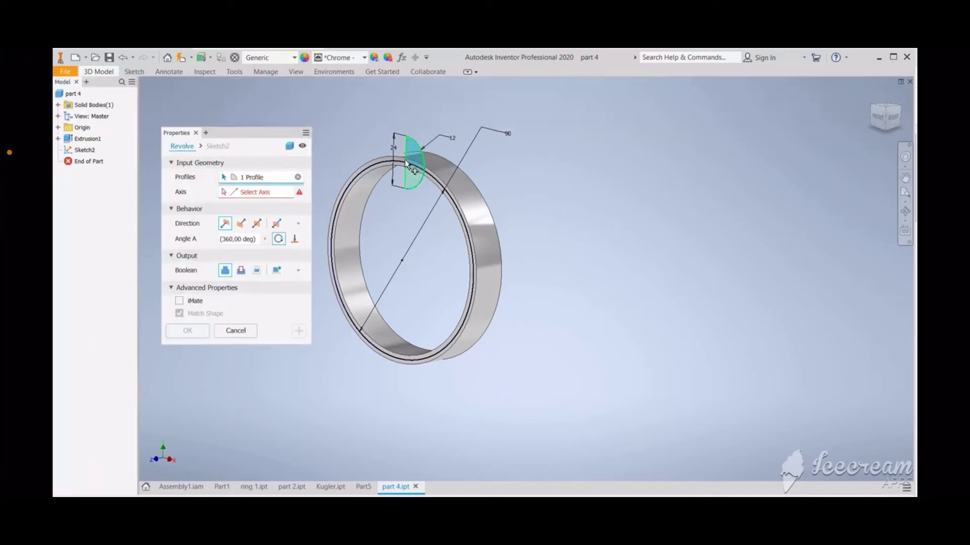
{"action": "left_click", "coordinate": [413, 158]}
Step: Revolve the half circle a full 360 degrees about its straight edge as a cut through the ring
{"action": "left_click", "coordinate": [252, 194]}
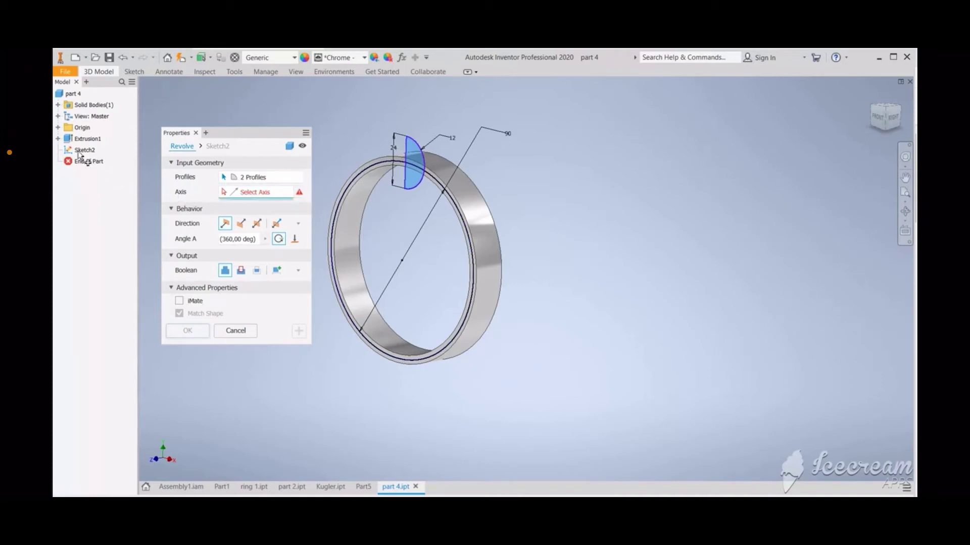
{"action": "left_click", "coordinate": [57, 139]}
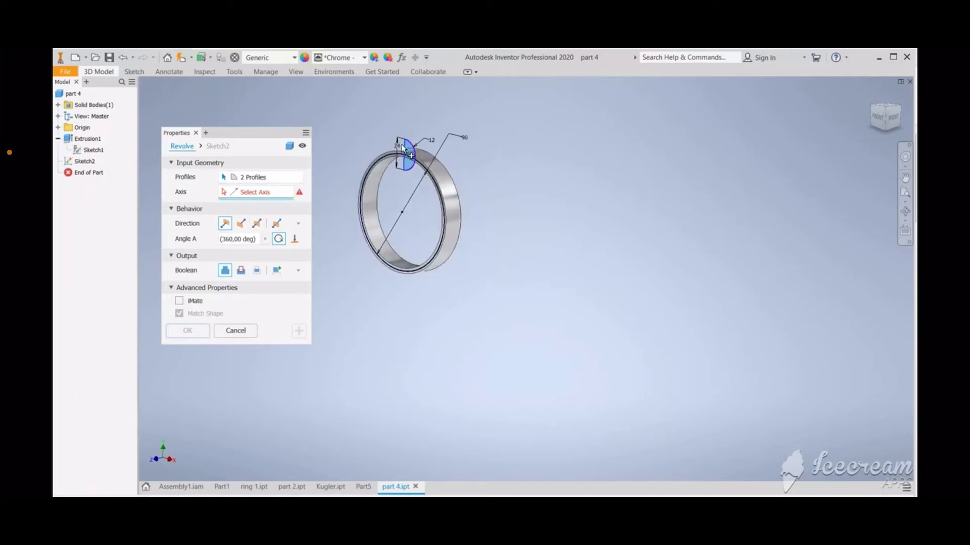
{"action": "scroll", "coordinate": [400, 146], "scroll_direction": "up", "scroll_amount": 5}
{"action": "left_click", "coordinate": [438, 148]}
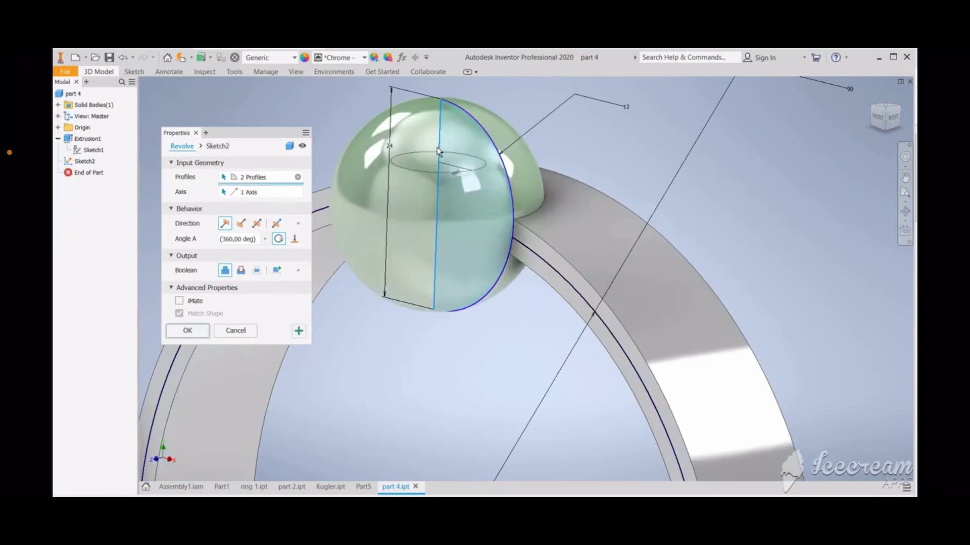
{"action": "scroll", "coordinate": [401, 247], "scroll_direction": "up", "scroll_amount": 2}
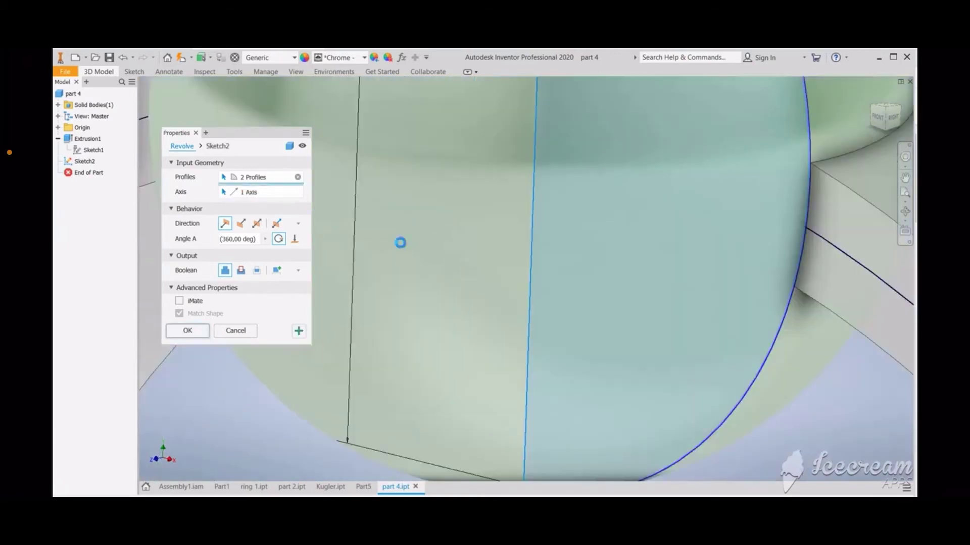
{"action": "scroll", "coordinate": [401, 246], "scroll_direction": "down", "scroll_amount": 8}
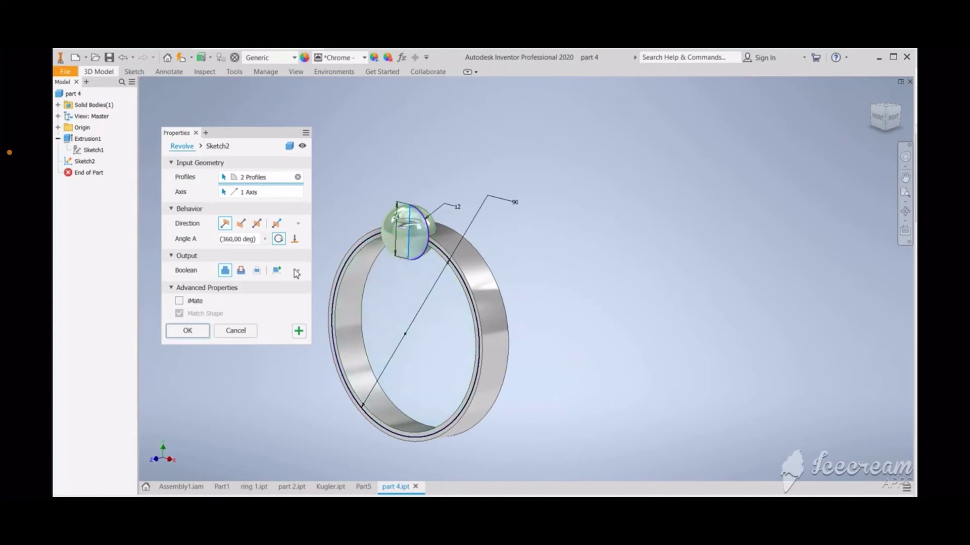
{"action": "left_click", "coordinate": [241, 271]}
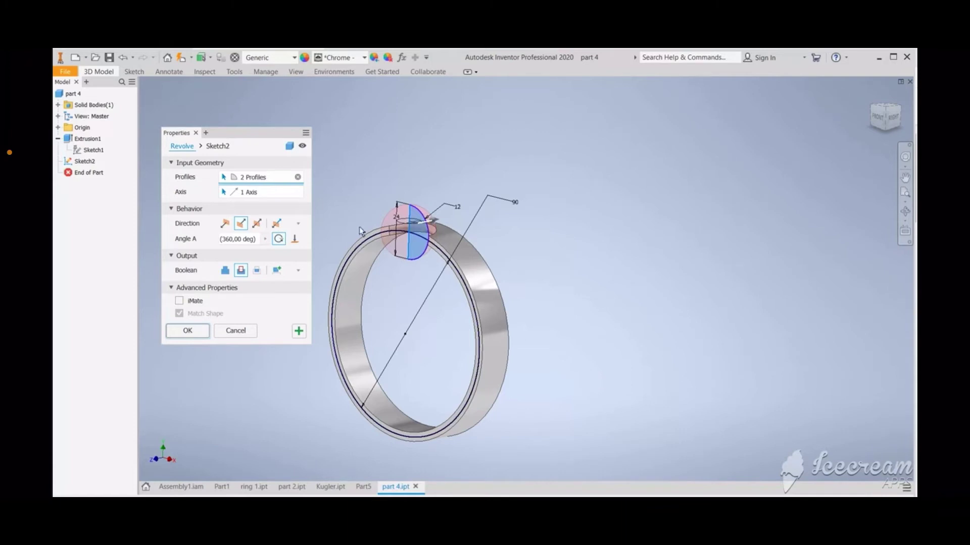
{"action": "left_click", "coordinate": [192, 335]}
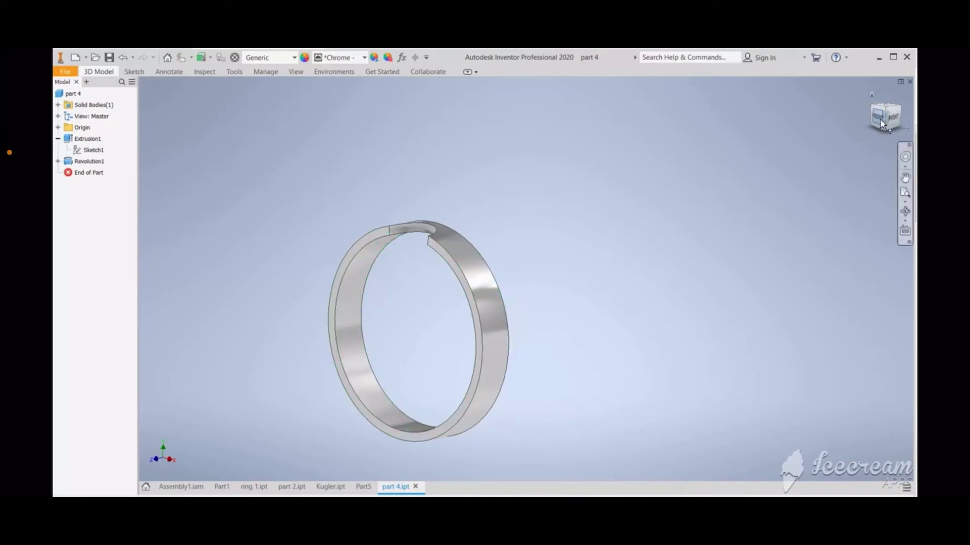
{"action": "middle_click_drag", "start_coordinate": [419, 332], "coordinate": [418, 331], "text": "shift"}
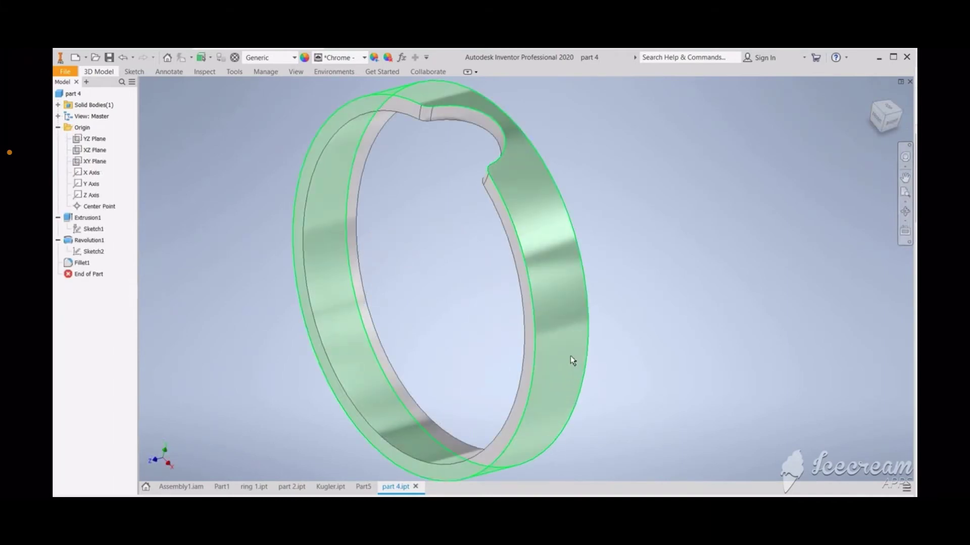
{"action": "scroll", "coordinate": [571, 356], "scroll_direction": "down", "scroll_amount": 5}
{"action": "scroll", "coordinate": [570, 356], "scroll_direction": "up", "scroll_amount": 3}
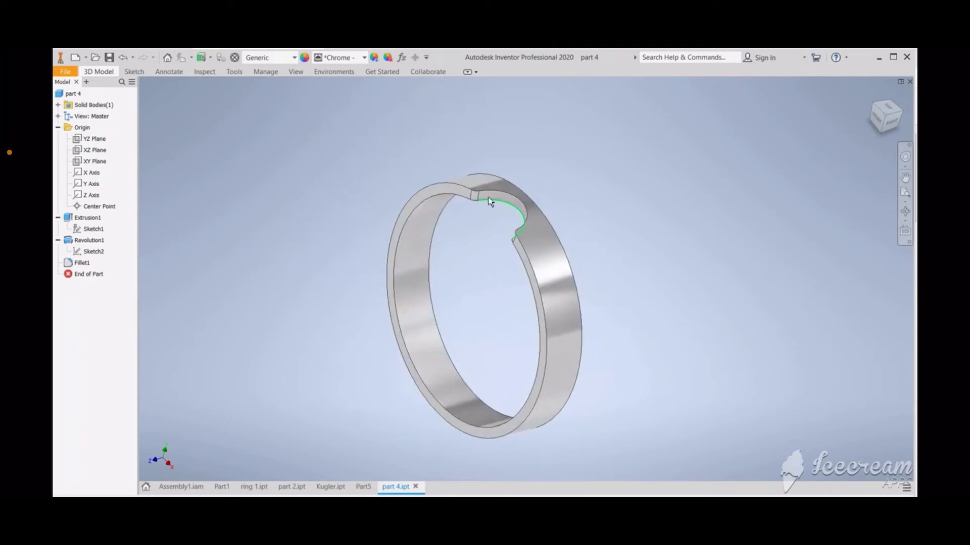
{"action": "scroll", "coordinate": [486, 201], "scroll_direction": "up", "scroll_amount": 3}
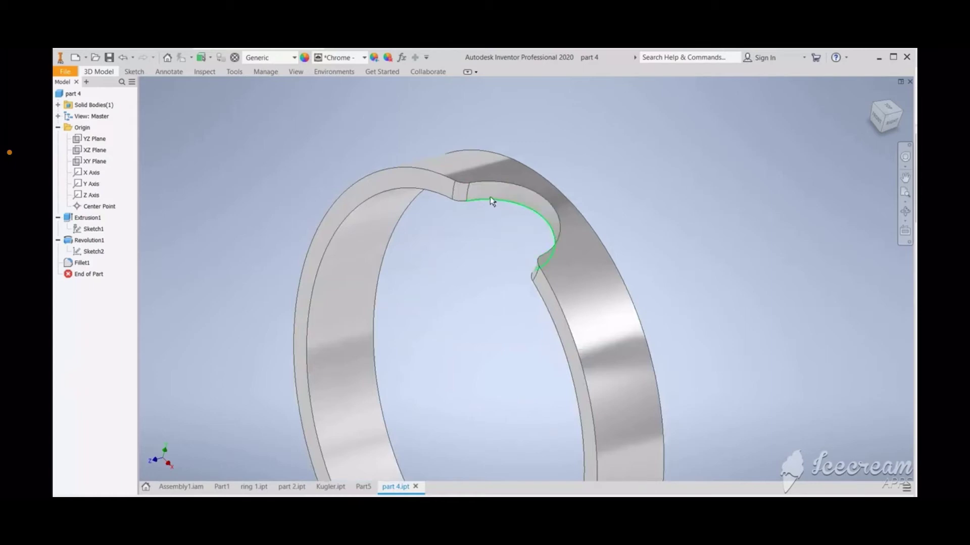
{"action": "scroll", "coordinate": [490, 196], "scroll_direction": "down", "scroll_amount": 5}
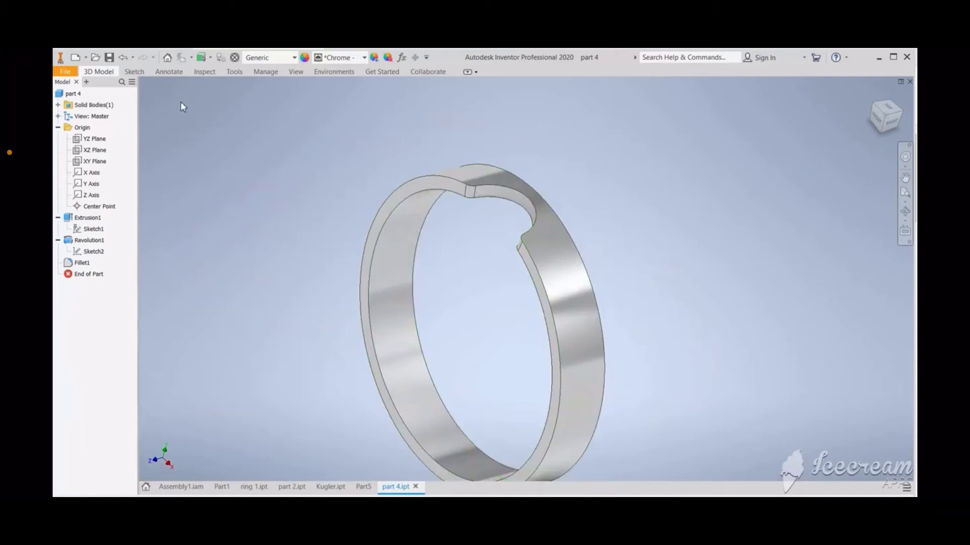
Step: Create a circular pattern of the revolved cut and its fillet around the Z axis with 8 occurrences over 360 degrees
{"action": "left_click", "coordinate": [103, 74]}
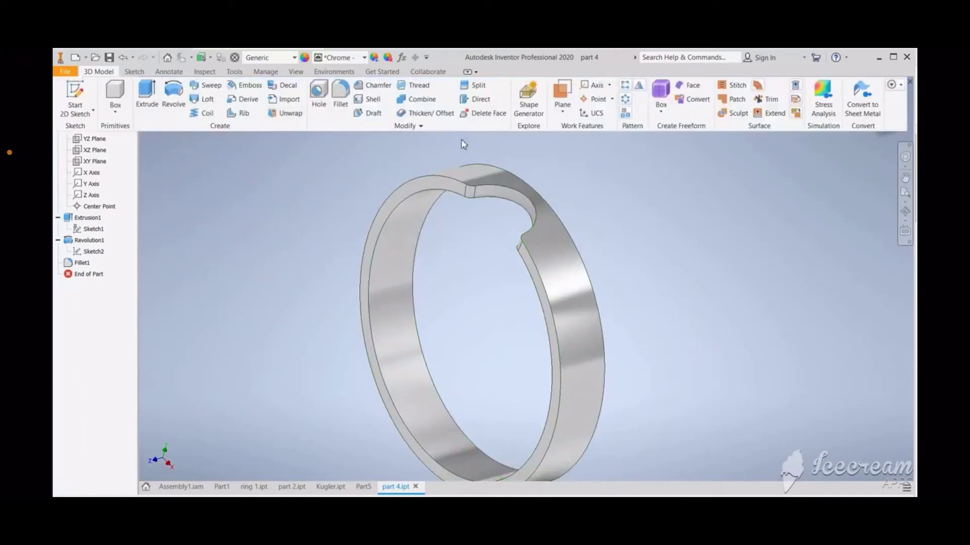
{"action": "left_click", "coordinate": [625, 100]}
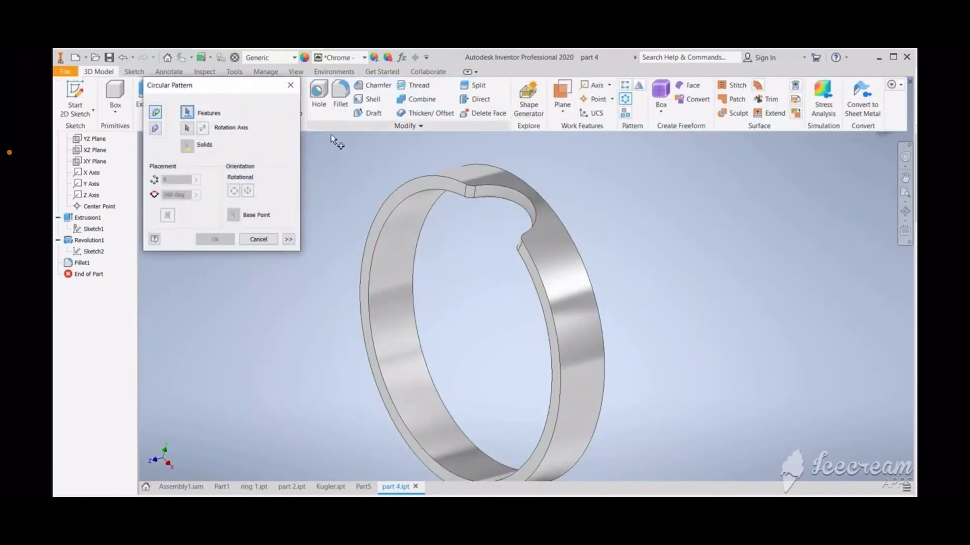
{"action": "left_click", "coordinate": [504, 190]}
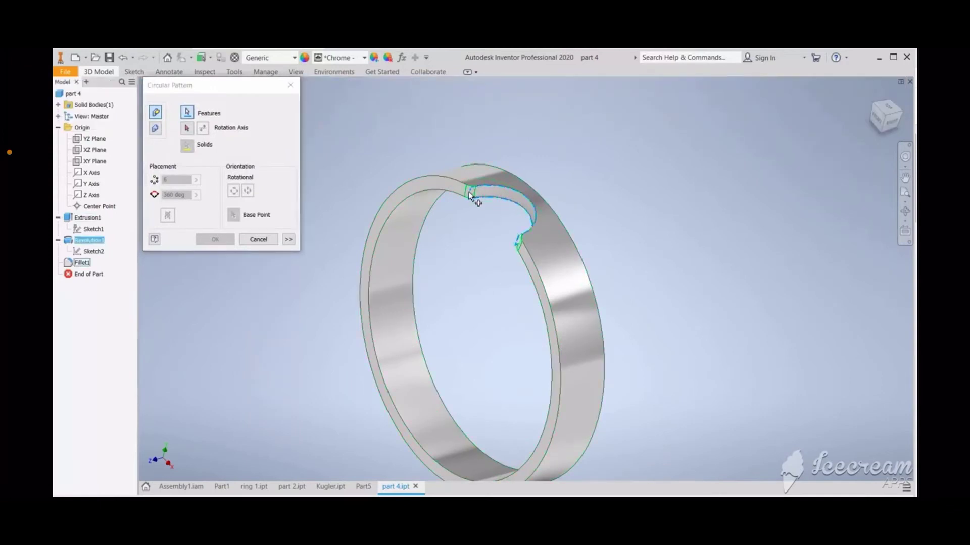
{"action": "left_click", "coordinate": [471, 195]}
{"action": "left_click", "coordinate": [186, 129]}
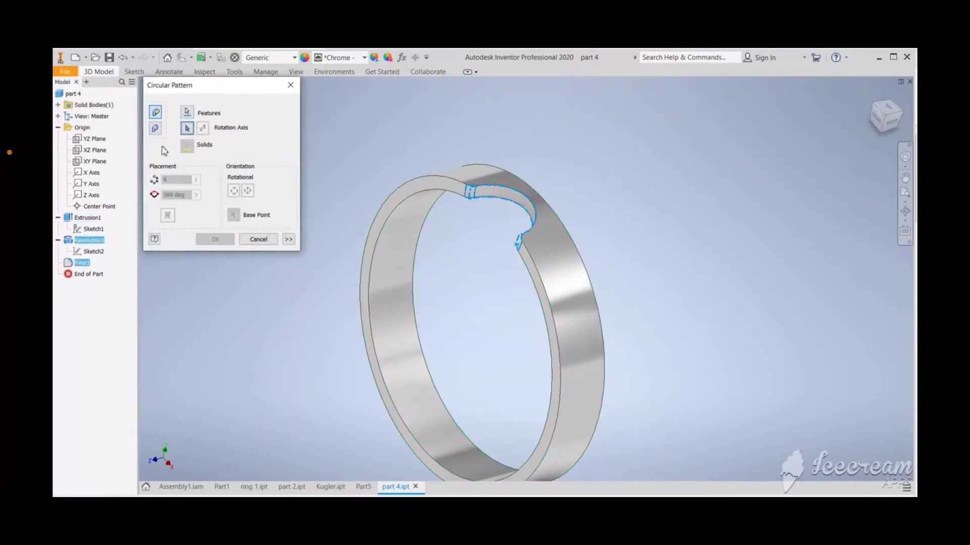
{"action": "left_click", "coordinate": [93, 195]}
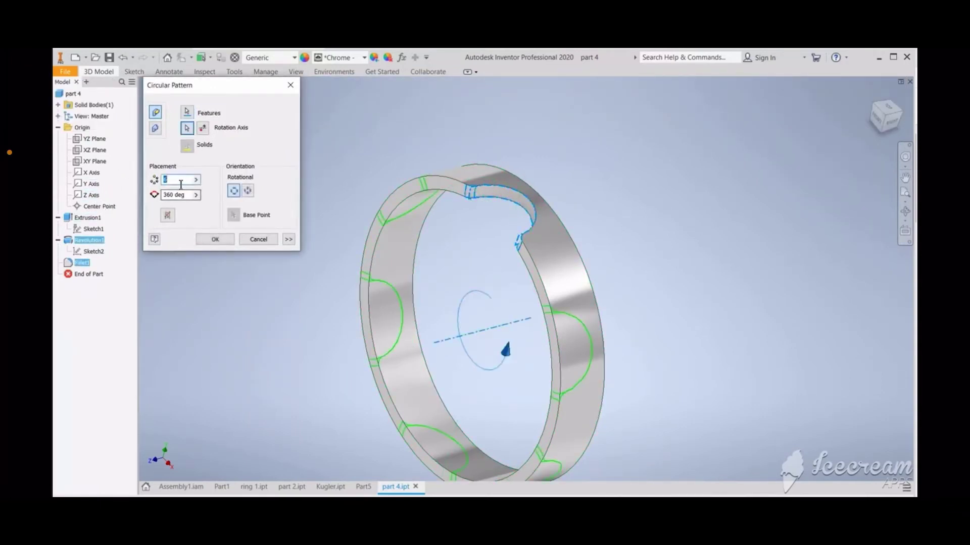
{"action": "type", "text": "8"}
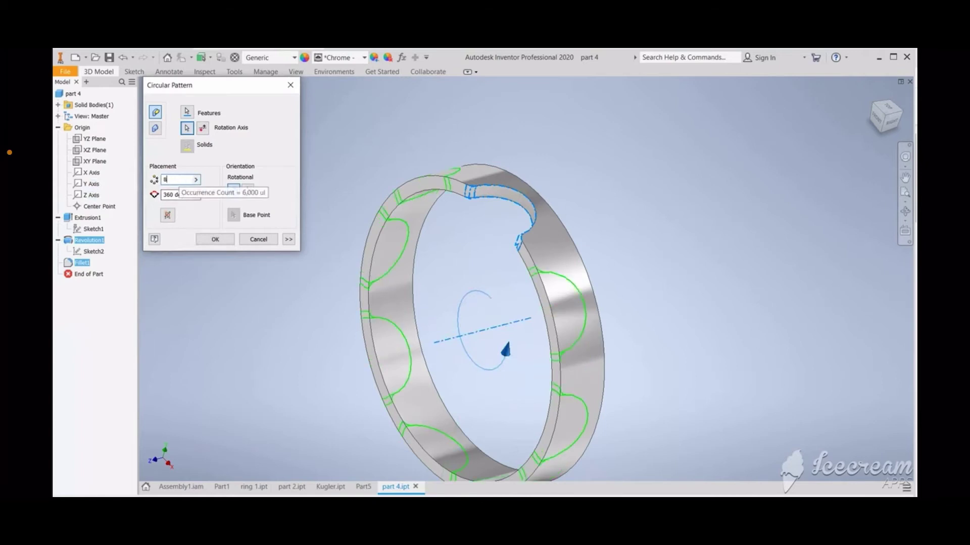
{"action": "left_click", "coordinate": [214, 240]}
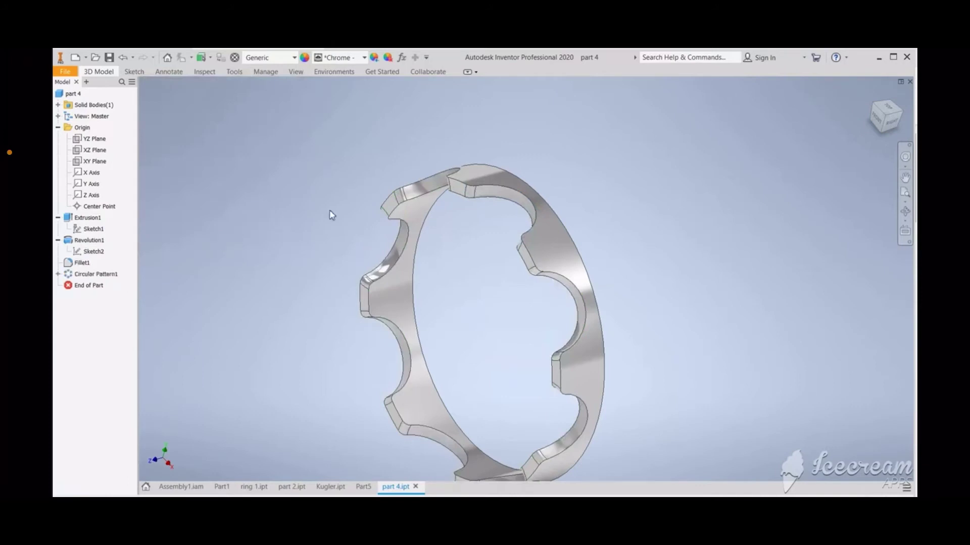
{"action": "mouse_move", "coordinate": [524, 204]}
{"action": "middle_mouse_down", "text": "shift"}
{"action": "mouse_move", "coordinate": [454, 213]}
{"action": "mouse_move", "coordinate": [435, 253]}
{"action": "mouse_move", "coordinate": [333, 266]}
{"action": "mouse_move", "coordinate": [698, 360]}
{"action": "middle_mouse_up", "text": "shift"}
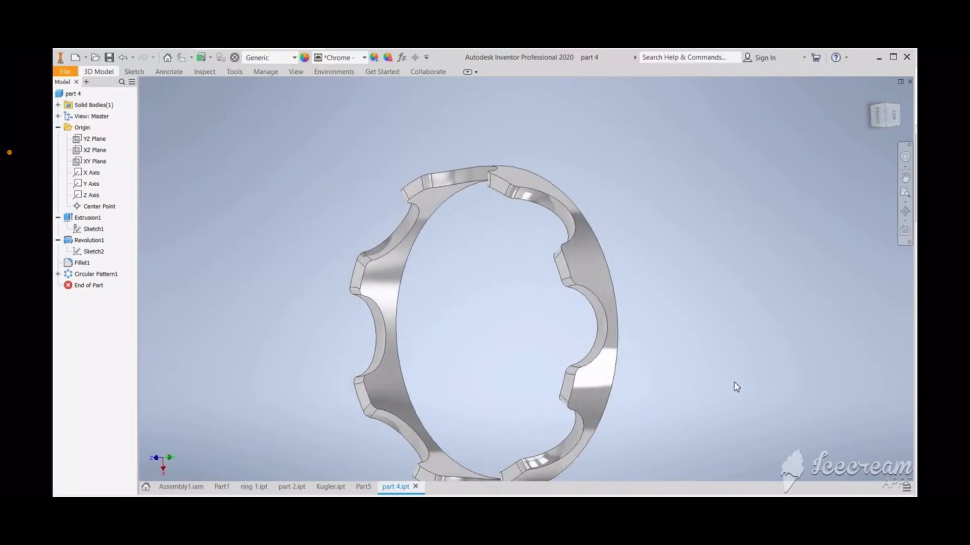
{"action": "left_click", "coordinate": [108, 74]}
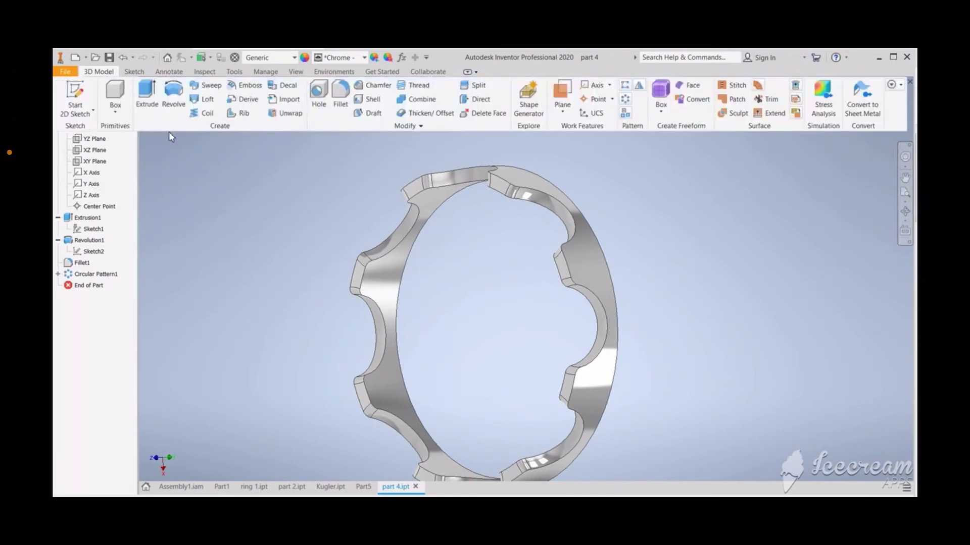
Step: Shell the pocketed ring with a wall thickness of 1.5 mm, removing its inner, outer and flat annular faces
{"action": "left_click", "coordinate": [373, 101]}
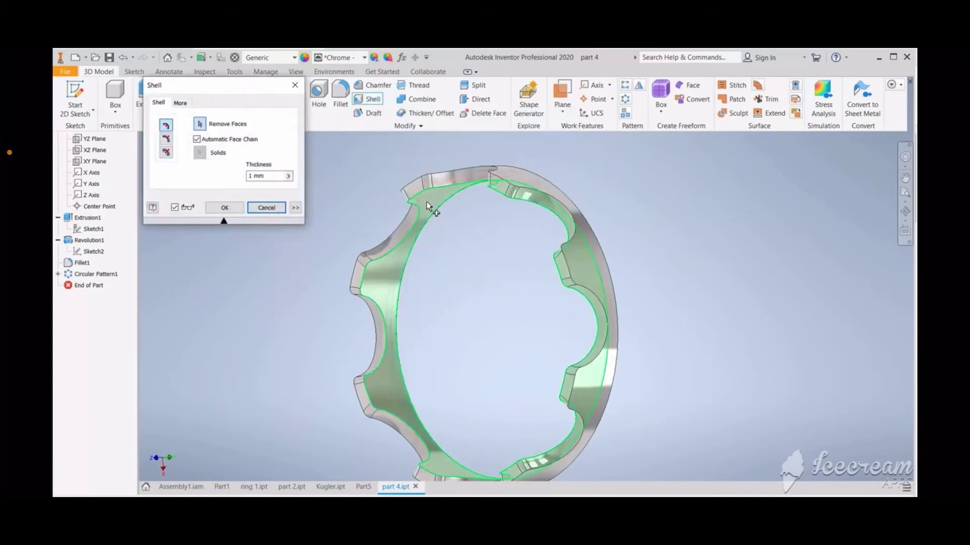
{"action": "left_click", "coordinate": [426, 204]}
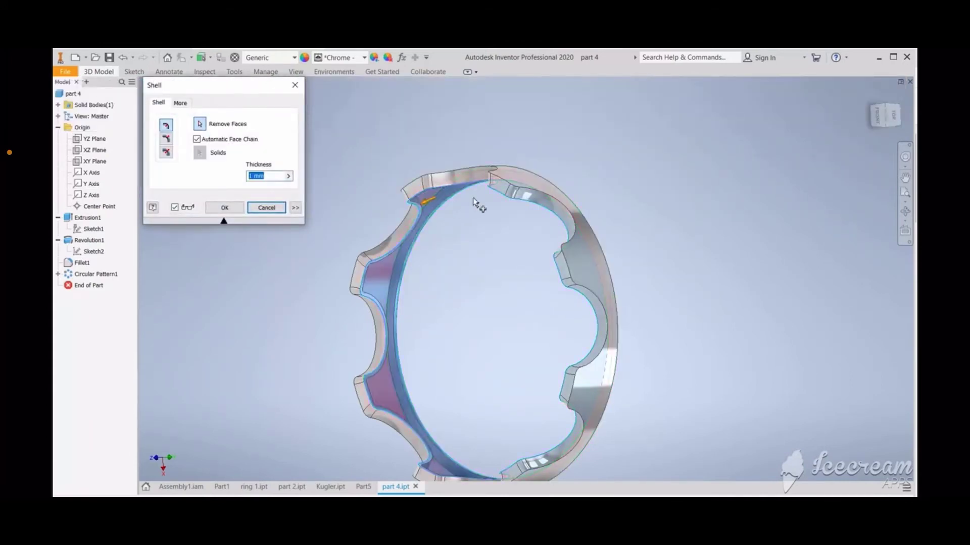
{"action": "left_click", "coordinate": [521, 183]}
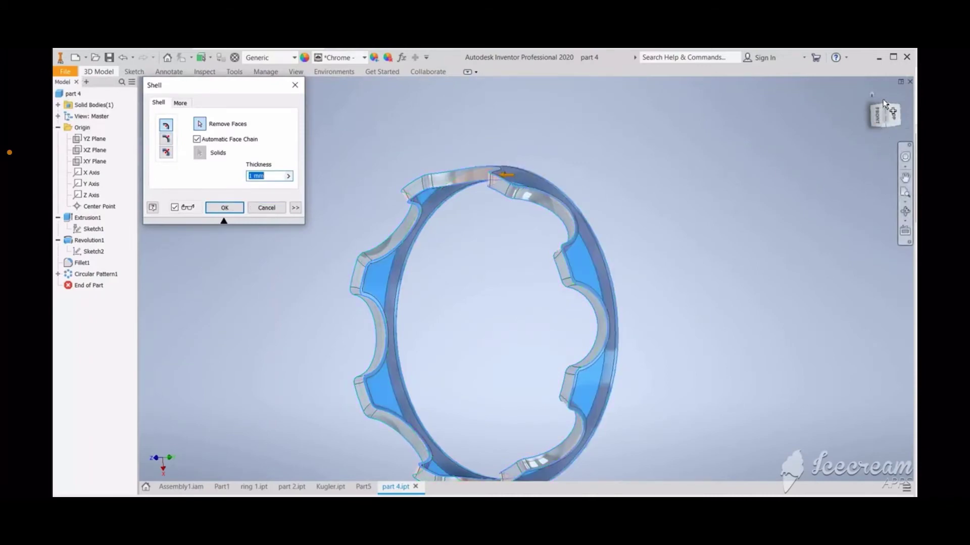
{"action": "left_click_drag", "start_coordinate": [884, 116], "coordinate": [834, 141]}
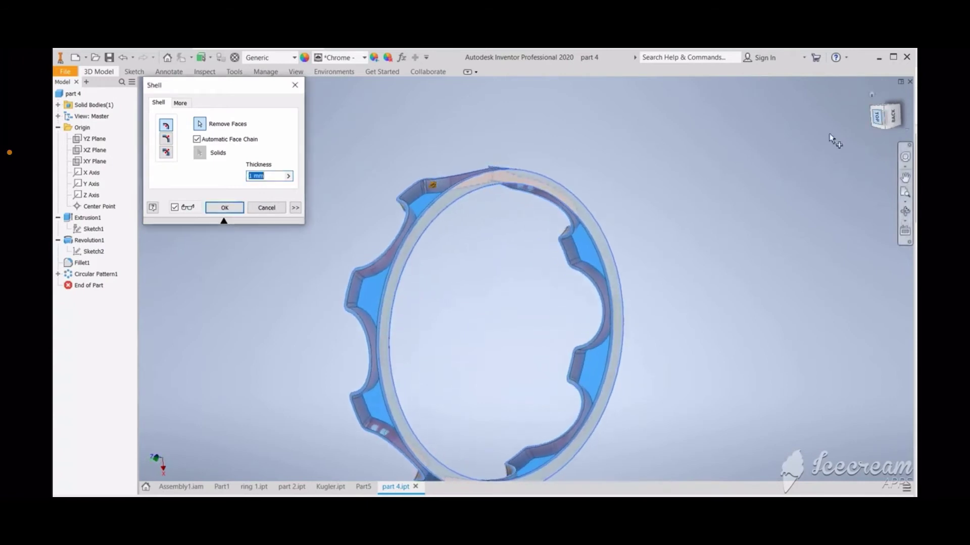
{"action": "left_click", "coordinate": [498, 177]}
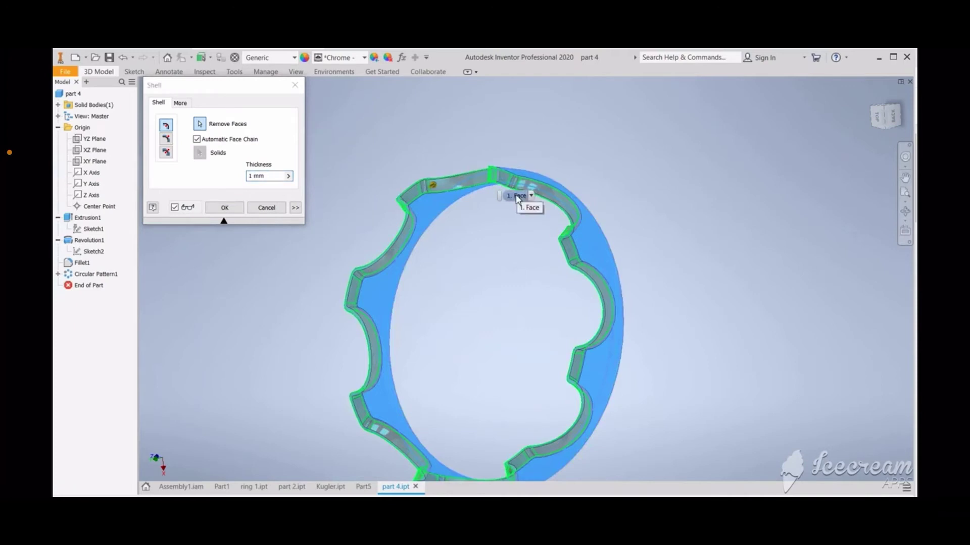
{"action": "left_click", "coordinate": [519, 197]}
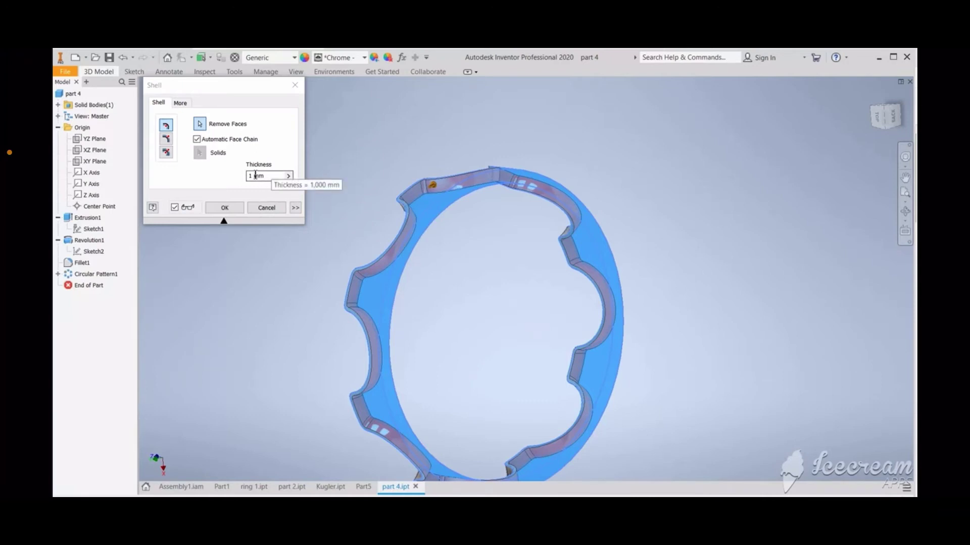
{"action": "left_click", "coordinate": [255, 175]}
{"action": "type", "text": "1"}
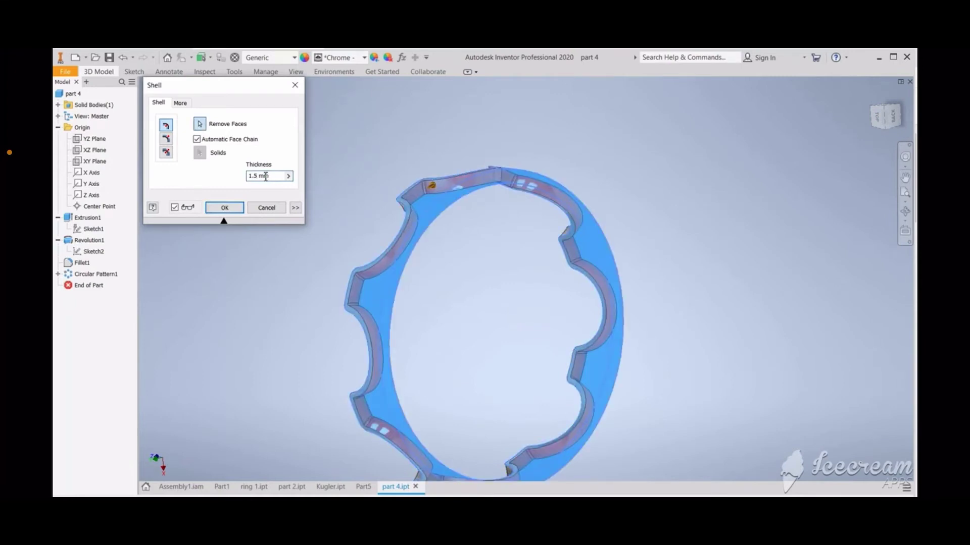
{"action": "left_click", "coordinate": [235, 209]}
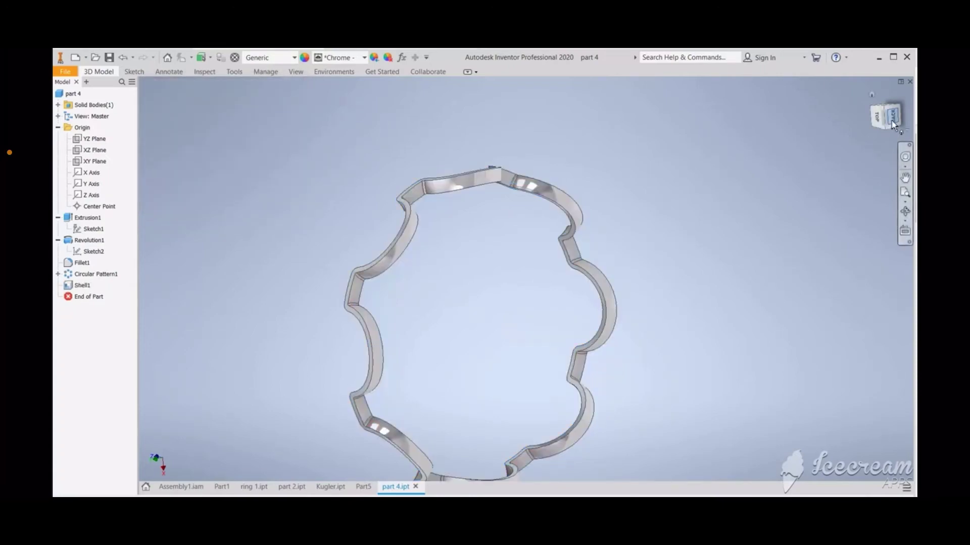
Step: Start a new 2D sketch on one of the flat lands between two ball pockets of the shelled ring
{"action": "mouse_move", "coordinate": [885, 115]}
{"action": "left_mouse_down"}
{"action": "mouse_move", "coordinate": [881, 66]}
{"action": "mouse_move", "coordinate": [883, 114]}
{"action": "mouse_move", "coordinate": [883, 104]}
{"action": "left_mouse_up"}
{"action": "scroll", "coordinate": [803, 198], "scroll_direction": "up", "scroll_amount": 2}
{"action": "scroll", "coordinate": [808, 198], "scroll_direction": "down", "scroll_amount": 3}
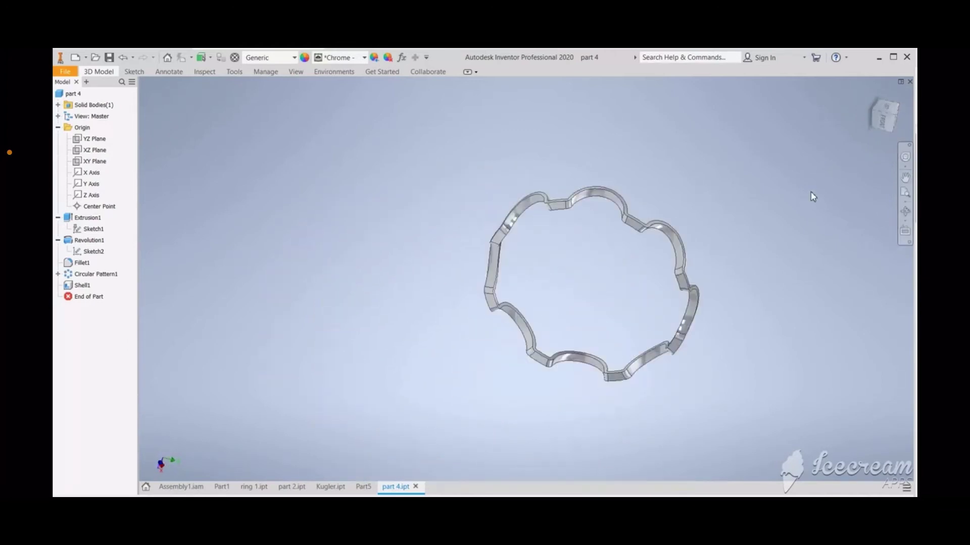
{"action": "scroll", "coordinate": [833, 287], "scroll_direction": "down", "scroll_amount": 2}
{"action": "scroll", "coordinate": [826, 296], "scroll_direction": "up", "scroll_amount": 3}
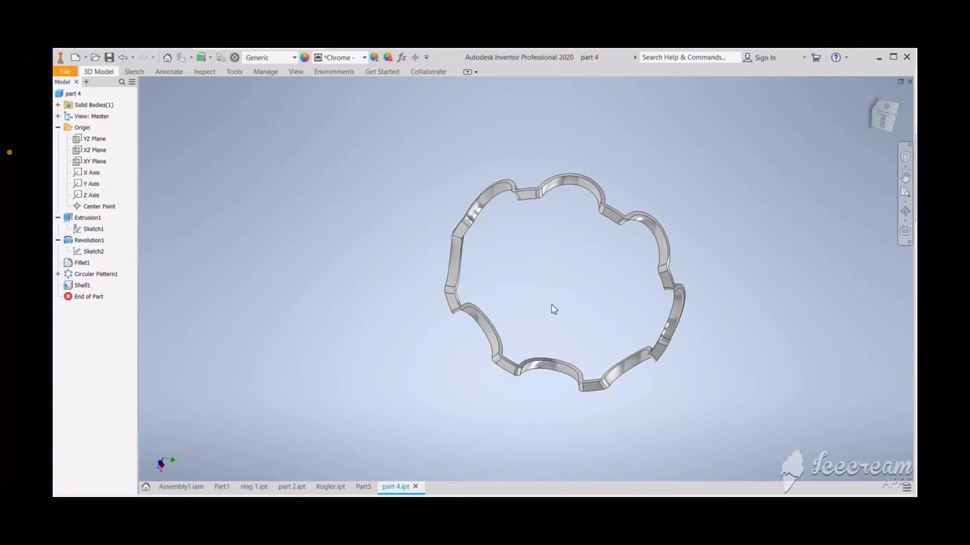
{"action": "scroll", "coordinate": [541, 201], "scroll_direction": "down", "scroll_amount": 4}
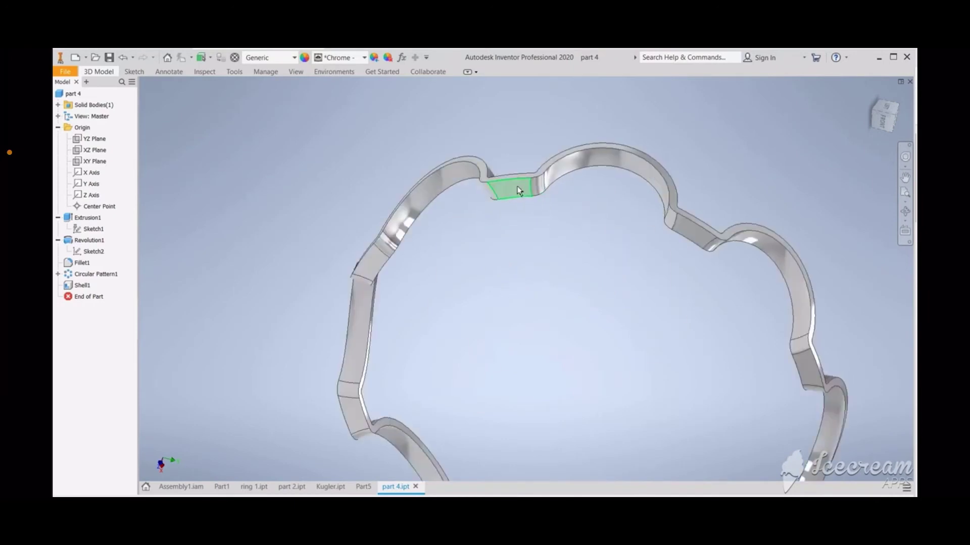
{"action": "left_click", "coordinate": [518, 189]}
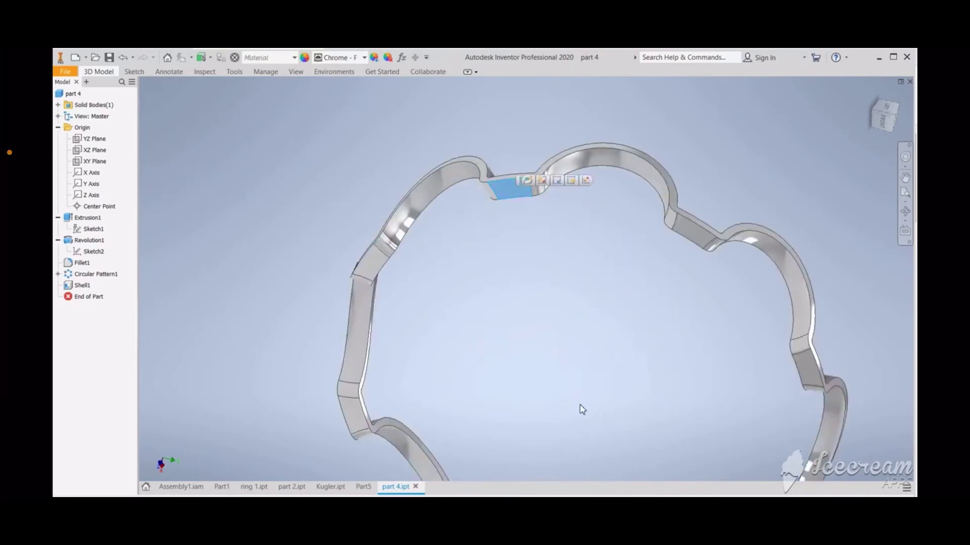
{"action": "left_click", "coordinate": [96, 72]}
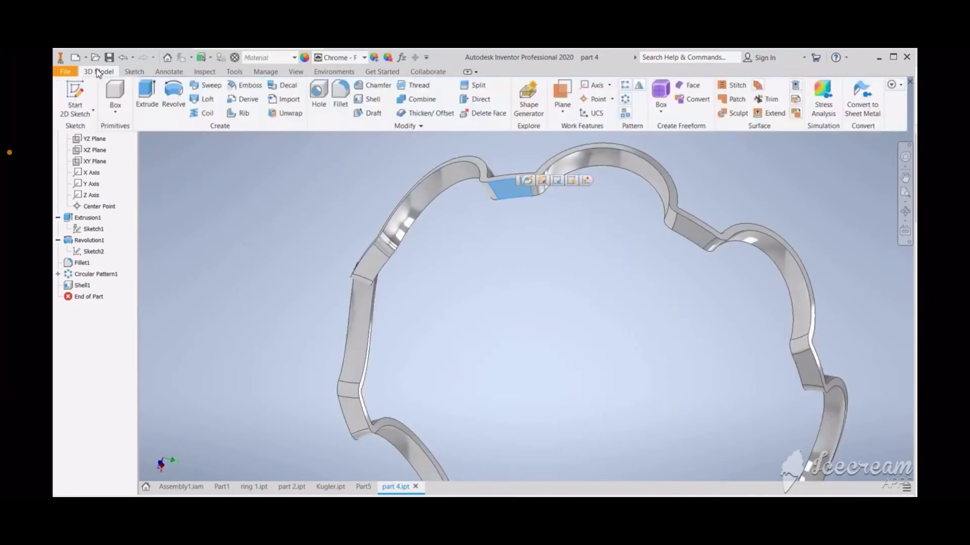
{"action": "left_click", "coordinate": [74, 92]}
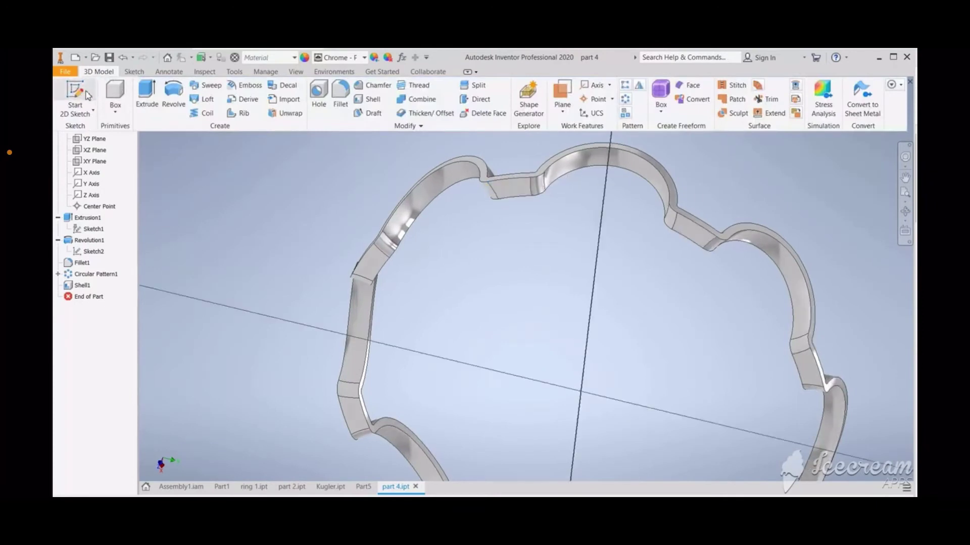
{"action": "scroll", "coordinate": [571, 260], "scroll_direction": "down", "scroll_amount": 5}
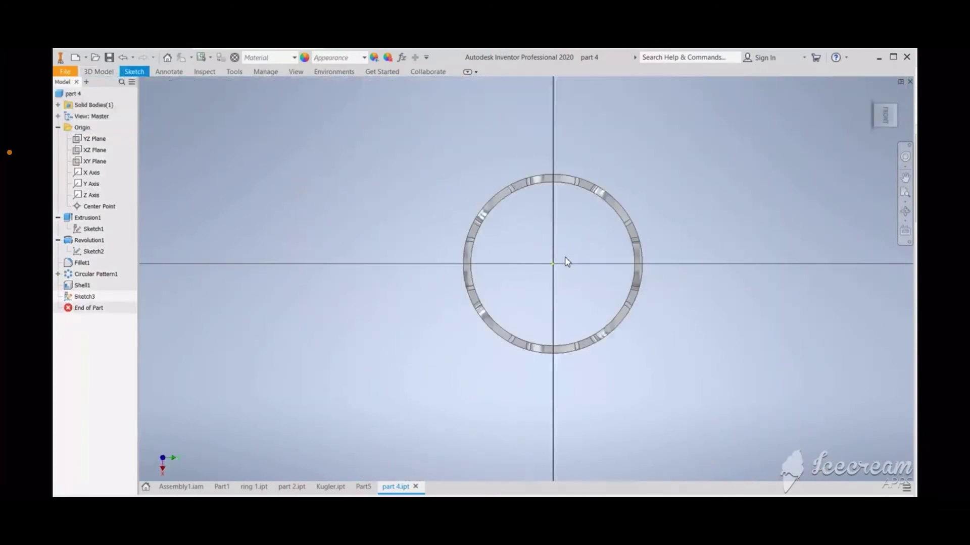
Step: Sketch a circle about 61 mm in diameter centred on the origin, inside the ring
{"action": "left_click", "coordinate": [99, 72]}
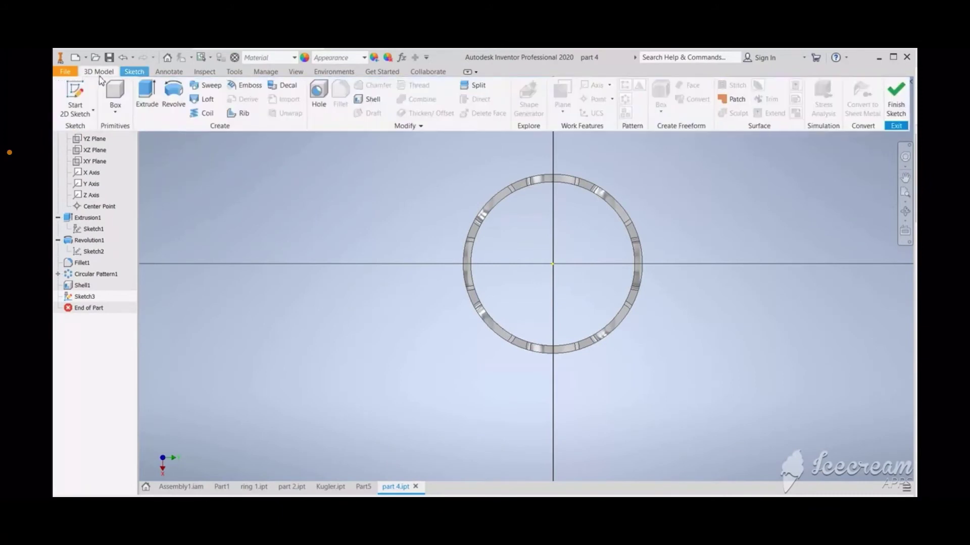
{"action": "left_click", "coordinate": [134, 72]}
{"action": "left_click", "coordinate": [138, 94]}
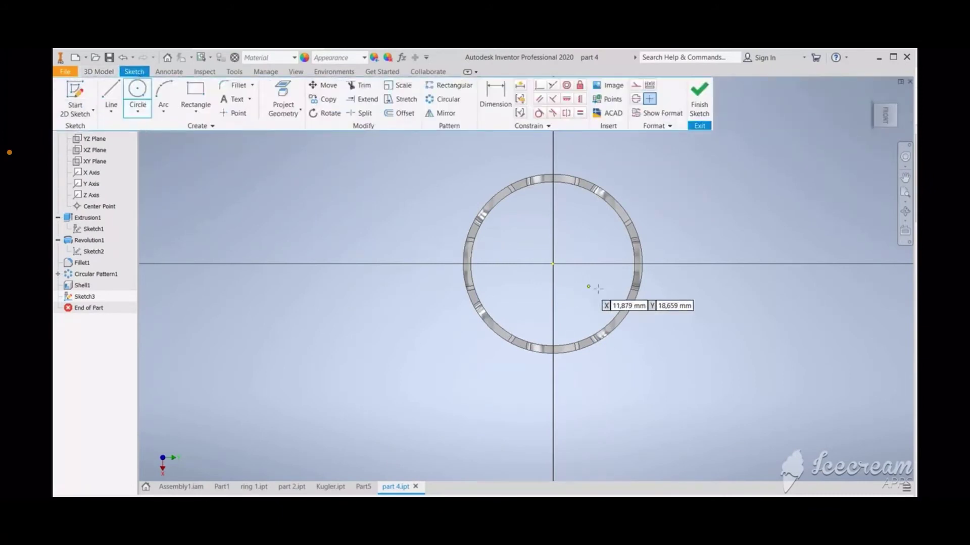
{"action": "left_click", "coordinate": [552, 264]}
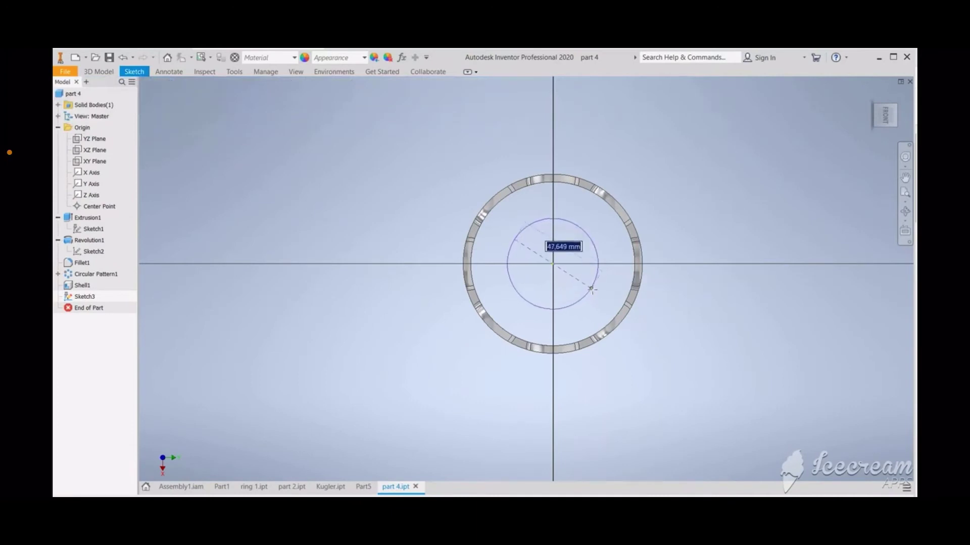
{"action": "left_click", "coordinate": [602, 294]}
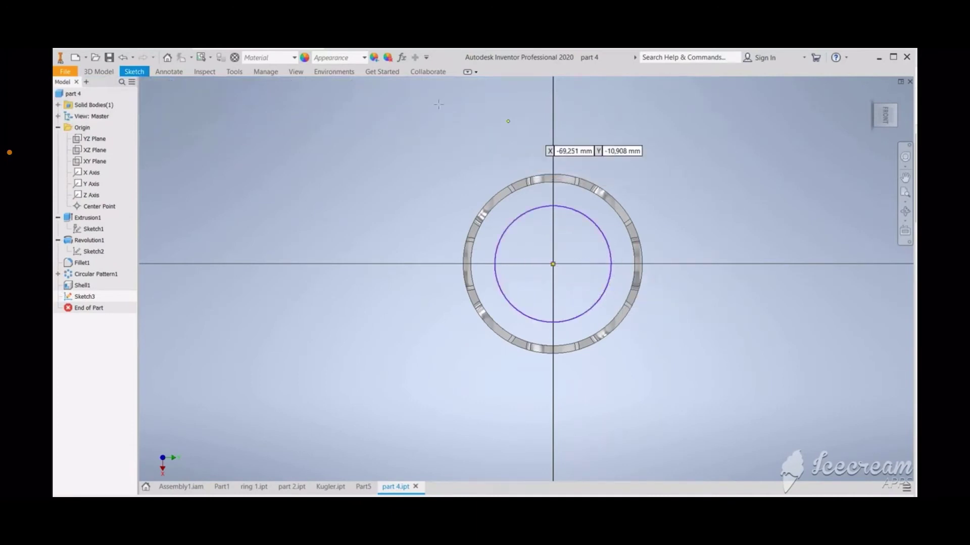
Step: Dimension the circle's diameter to 90 mm
{"action": "left_click", "coordinate": [136, 73]}
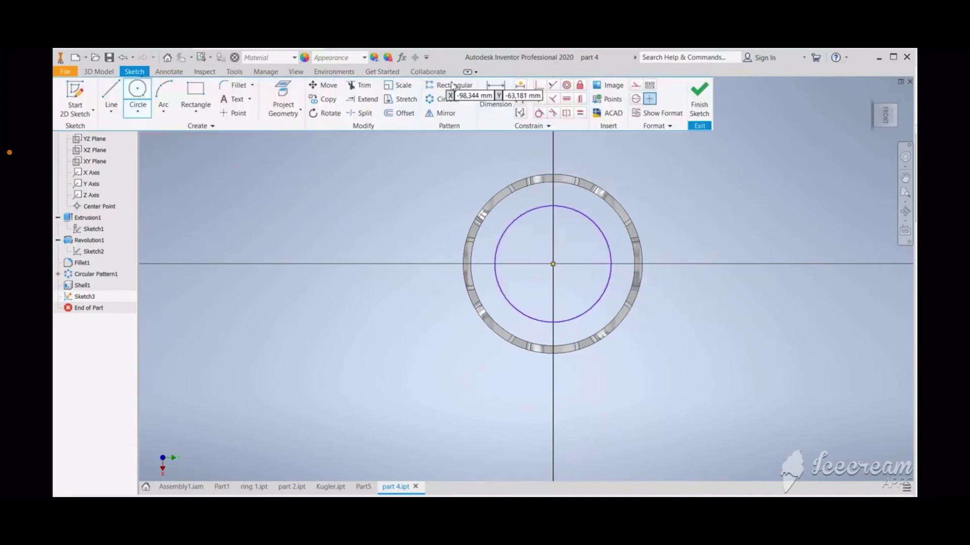
{"action": "left_click", "coordinate": [495, 96]}
{"action": "left_click", "coordinate": [588, 222]}
{"action": "left_click", "coordinate": [635, 170]}
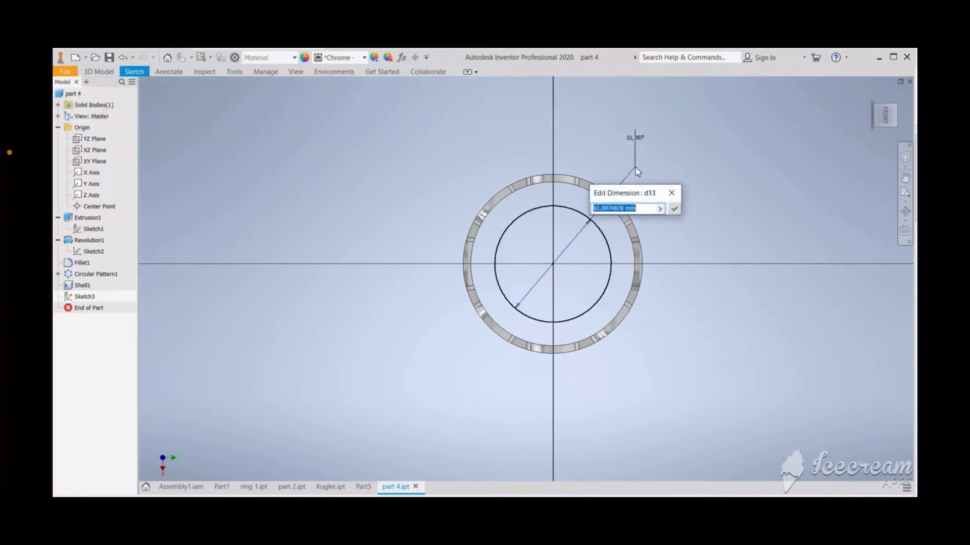
{"action": "type", "text": "90"}
{"action": "key", "text": "Return"}
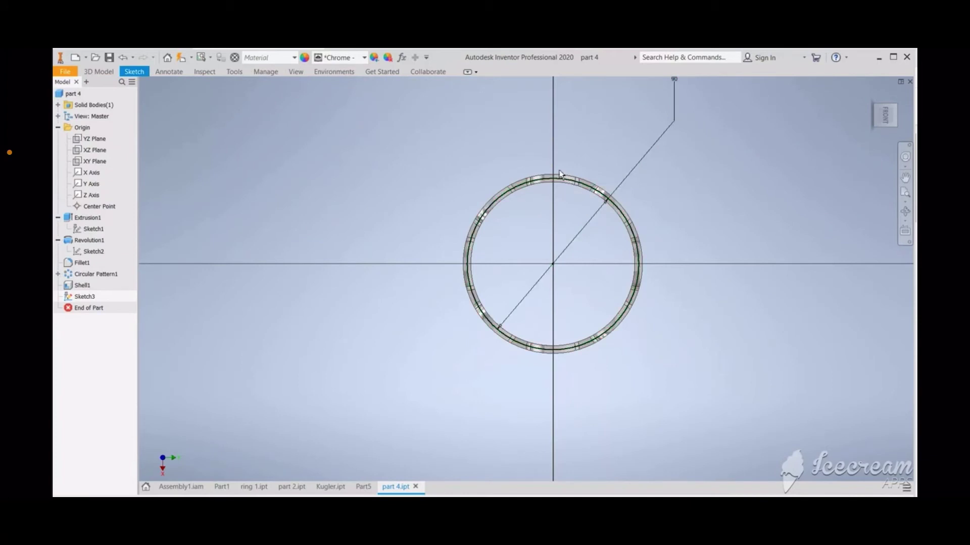
Step: Draw a 45 mm line from the origin to the circle at about 156 degrees, ending on the flat land right of the vertical axis
{"action": "scroll", "coordinate": [561, 170], "scroll_direction": "down", "scroll_amount": 3}
{"action": "scroll", "coordinate": [559, 159], "scroll_direction": "up", "scroll_amount": 6}
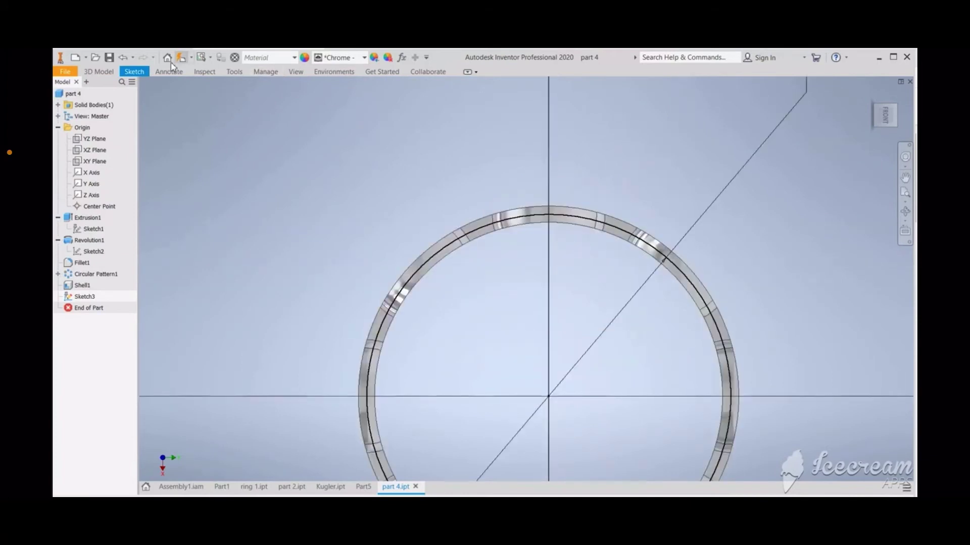
{"action": "left_click", "coordinate": [133, 72]}
{"action": "left_click", "coordinate": [114, 94]}
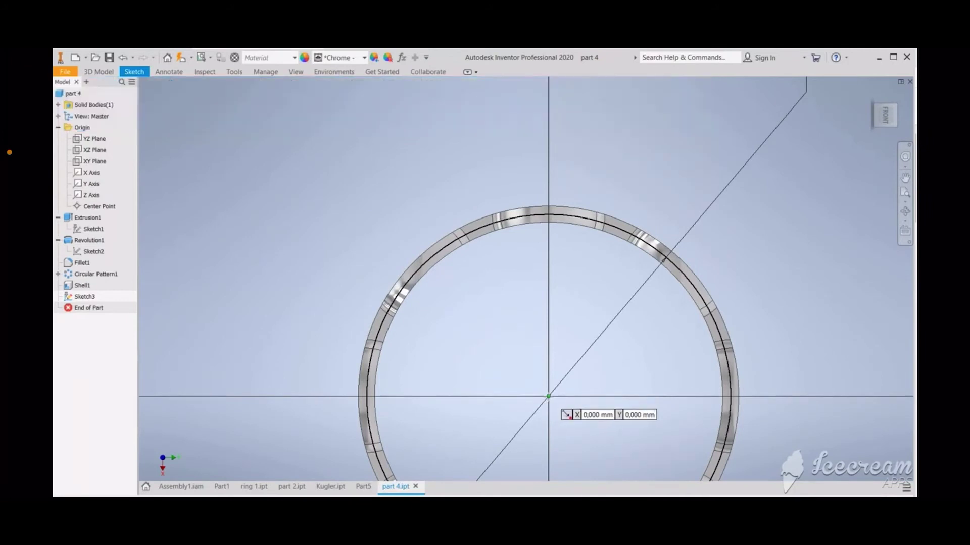
{"action": "left_click", "coordinate": [549, 396]}
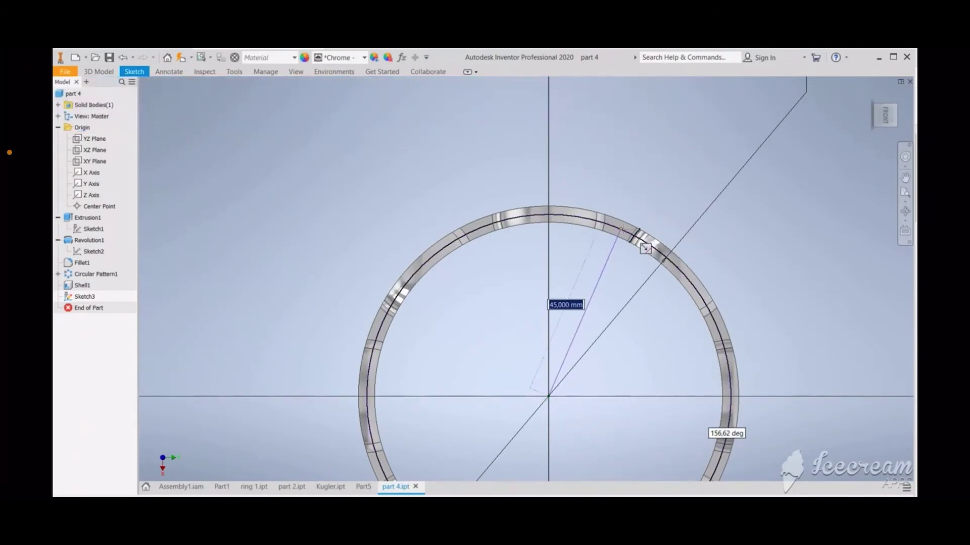
{"action": "scroll", "coordinate": [643, 246], "scroll_direction": "down", "scroll_amount": 2}
{"action": "scroll", "coordinate": [626, 240], "scroll_direction": "up", "scroll_amount": 6}
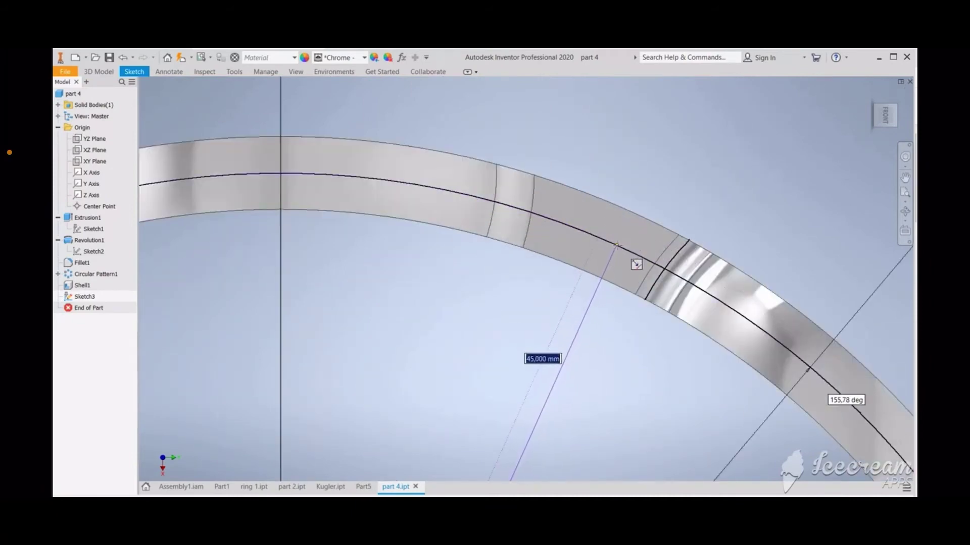
{"action": "double_click", "coordinate": [617, 246]}
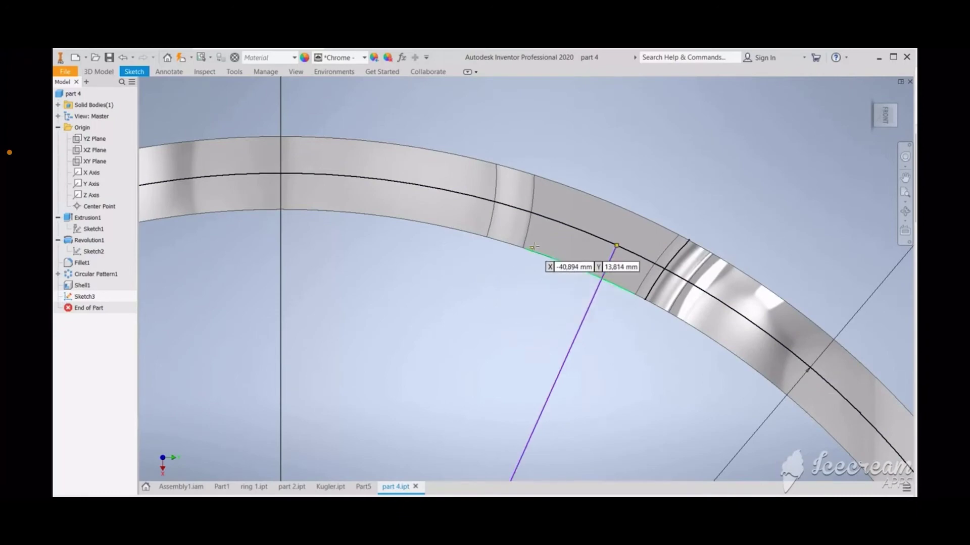
Step: Draw a vertical 45 mm line from the origin up to the top of the circle
{"action": "scroll", "coordinate": [536, 247], "scroll_direction": "up", "scroll_amount": 4}
{"action": "scroll", "coordinate": [536, 247], "scroll_direction": "down", "scroll_amount": 5}
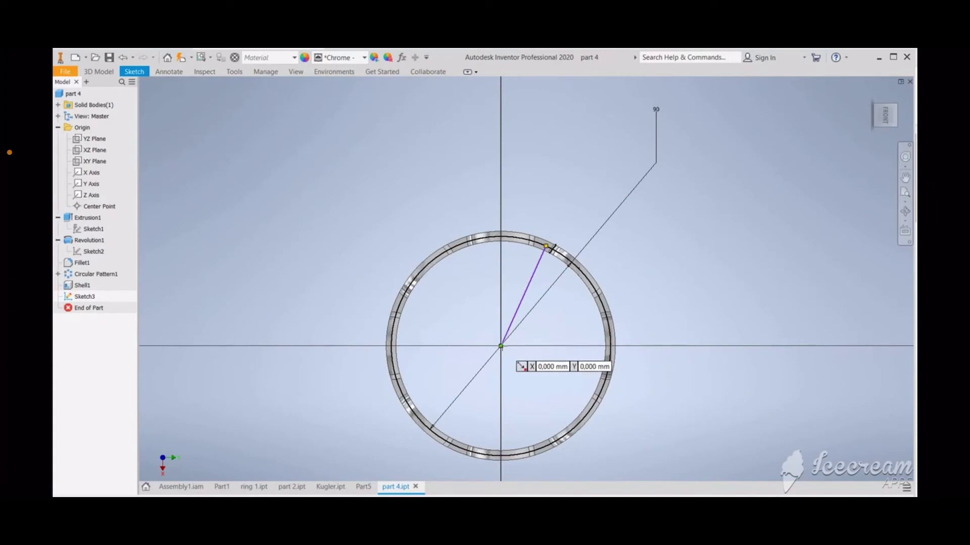
{"action": "left_click", "coordinate": [501, 346]}
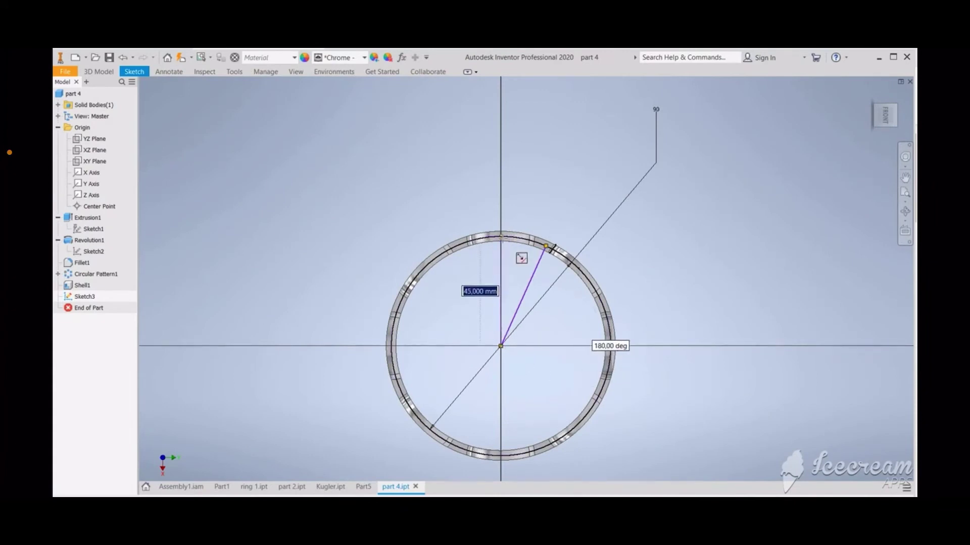
{"action": "left_click", "coordinate": [501, 236]}
{"action": "left_click", "coordinate": [500, 346]}
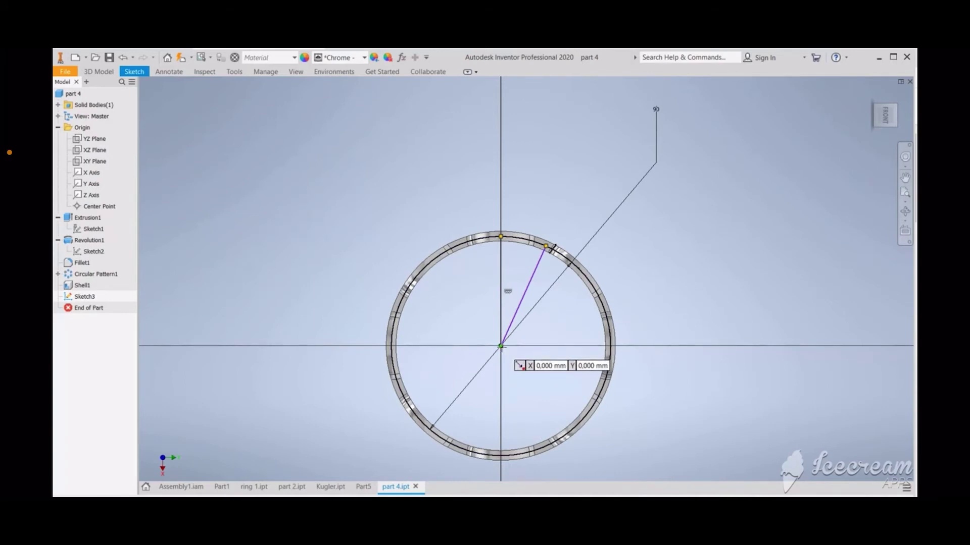
Step: Draw a 45 mm line from the origin to the circle on the other side of the vertical line, at about 161 degrees, and end the Line command
{"action": "left_click", "coordinate": [500, 346]}
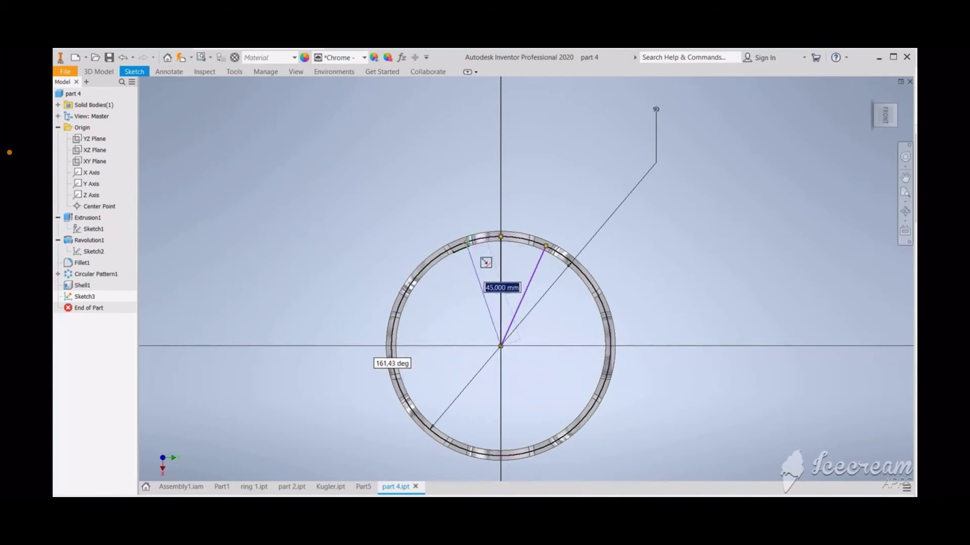
{"action": "double_click", "coordinate": [467, 242]}
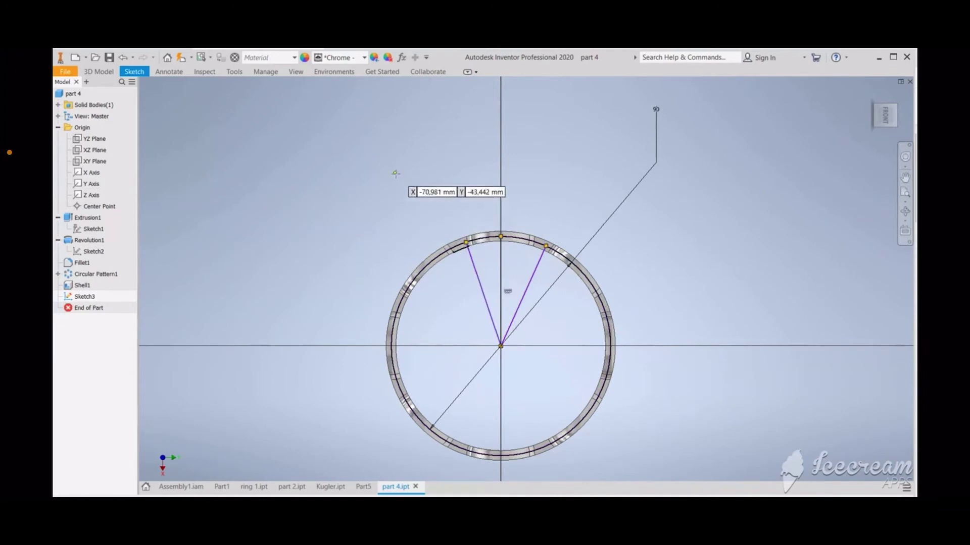
{"action": "left_click", "coordinate": [132, 72]}
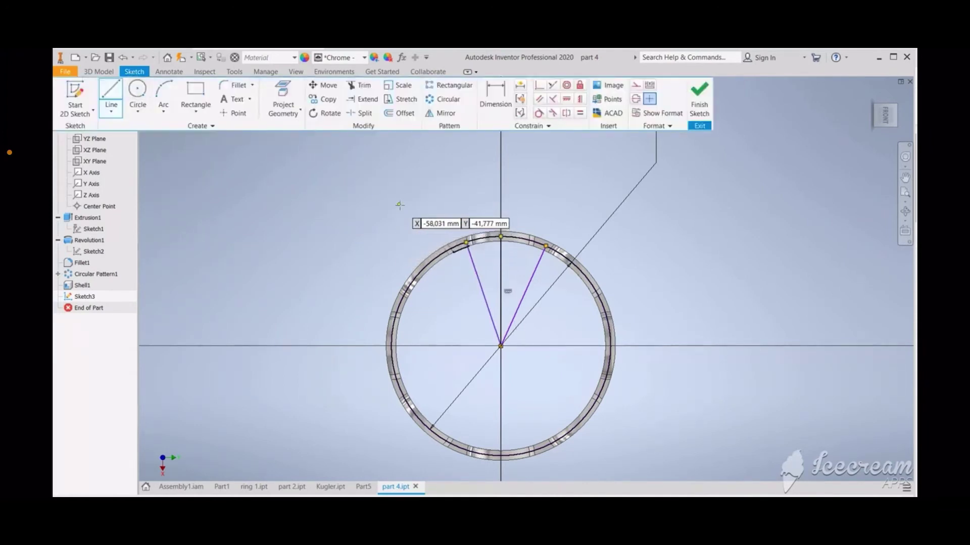
{"action": "key", "text": "Escape"}
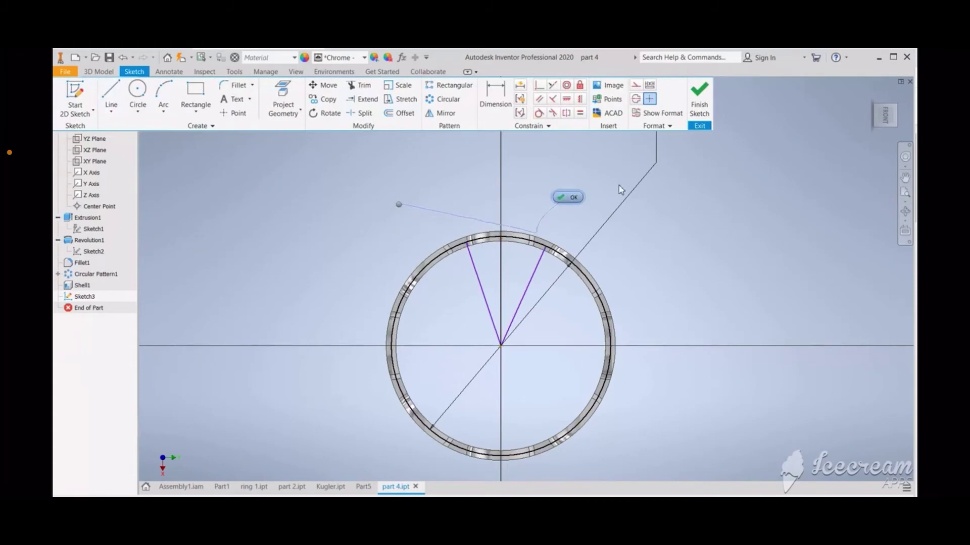
{"action": "key", "text": "Escape"}
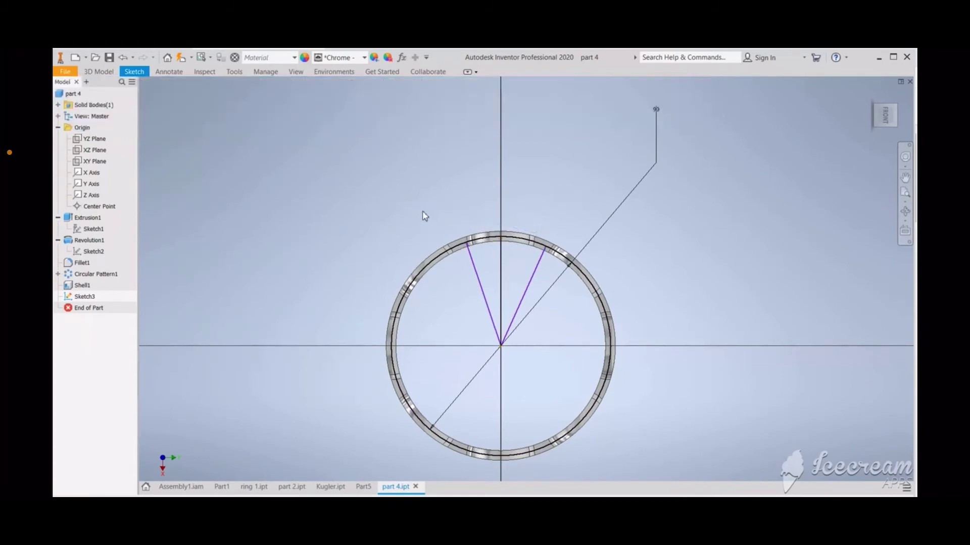
{"action": "key", "text": "x"}
{"action": "left_click", "coordinate": [134, 73]}
{"action": "right_click", "coordinate": [471, 211]}
{"action": "left_click", "coordinate": [515, 209]}
{"action": "right_click", "coordinate": [399, 191]}
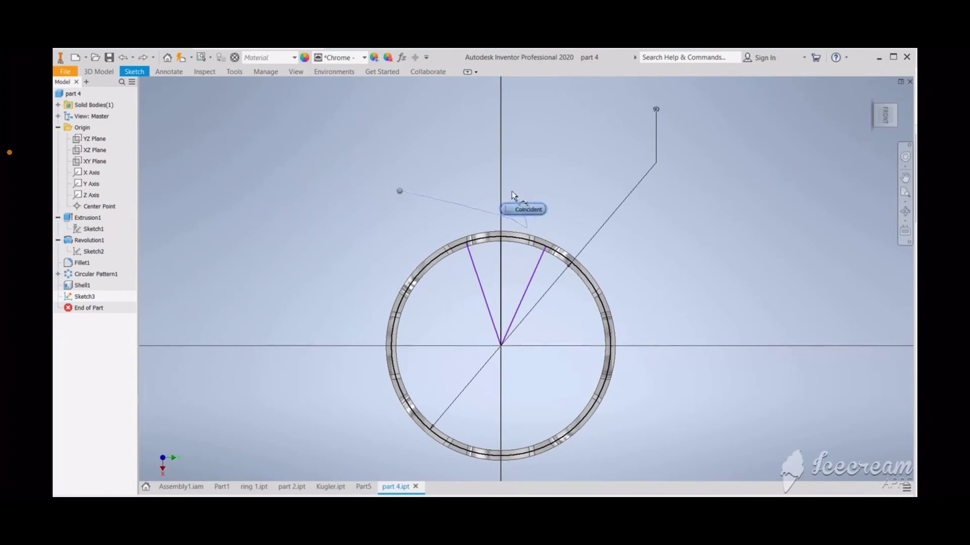
{"action": "left_click", "coordinate": [135, 73]}
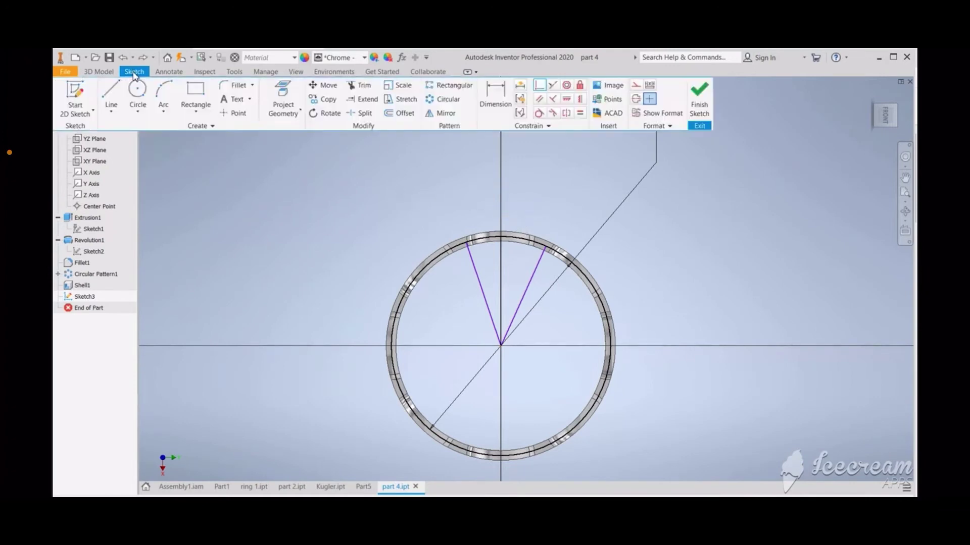
{"action": "left_click", "coordinate": [468, 221]}
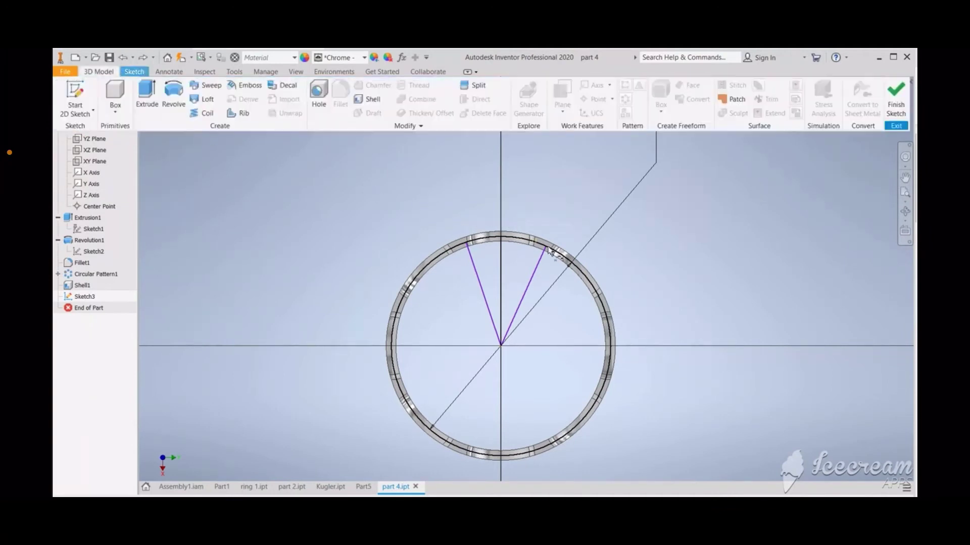
Step: Draw a circle about 6.1 mm in diameter, centred where the radial line right of the vertical line meets the 90 mm layout circle
{"action": "left_click", "coordinate": [131, 75]}
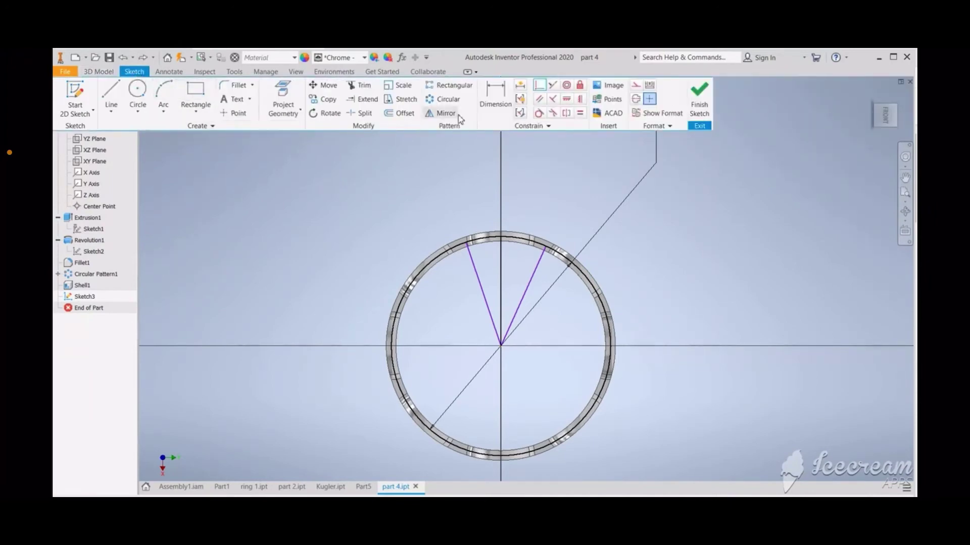
{"action": "left_click", "coordinate": [138, 90]}
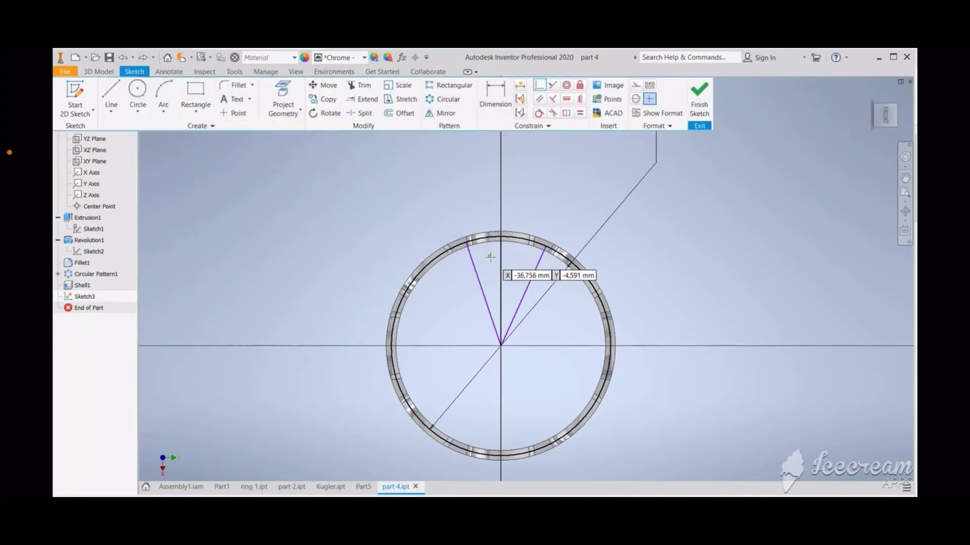
{"action": "scroll", "coordinate": [497, 248], "scroll_direction": "down", "scroll_amount": 8}
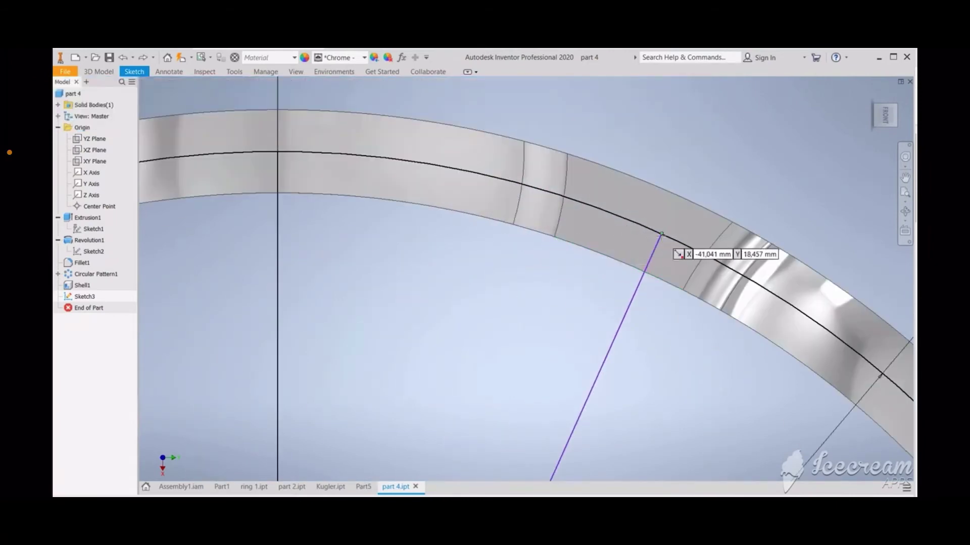
{"action": "left_click", "coordinate": [661, 234]}
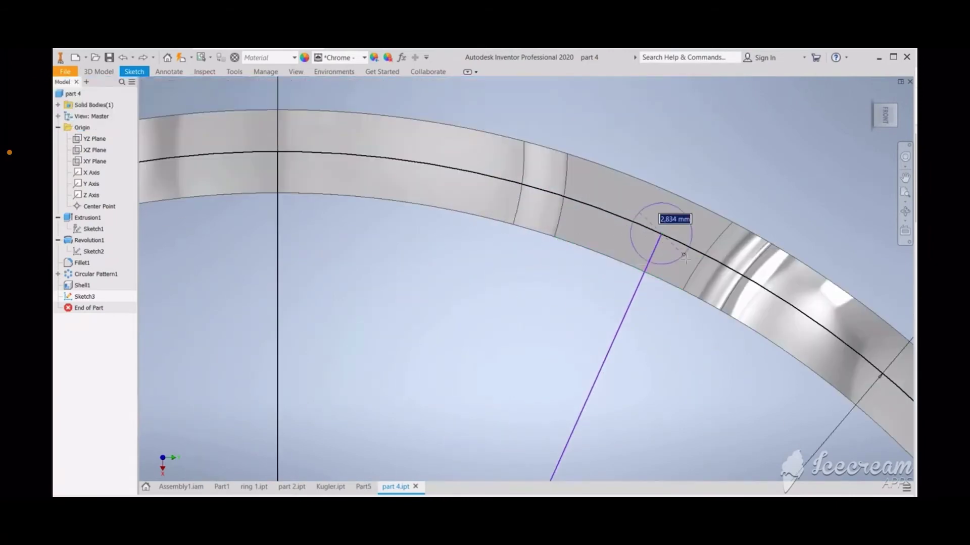
{"action": "left_click", "coordinate": [692, 286]}
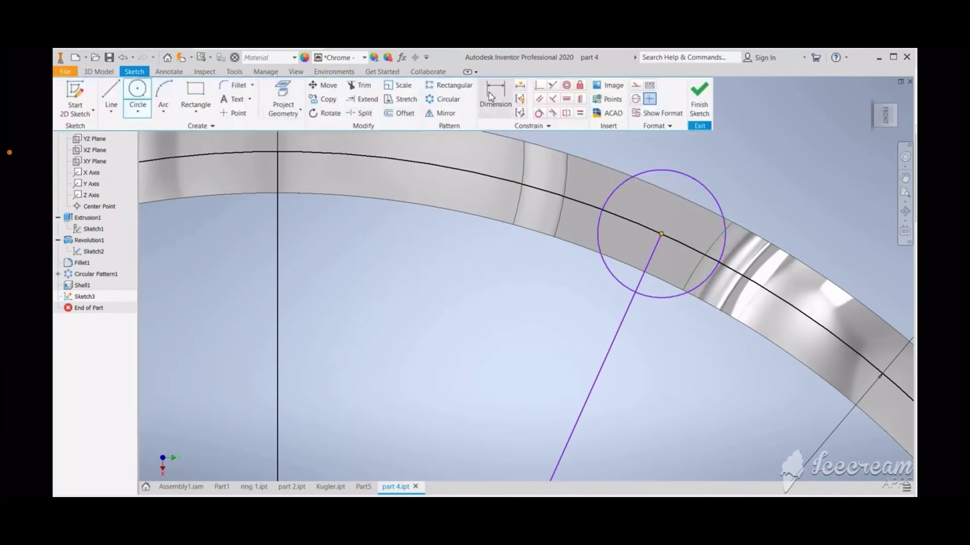
Step: Dimension the small circle's diameter to 2 mm
{"action": "left_click", "coordinate": [492, 98]}
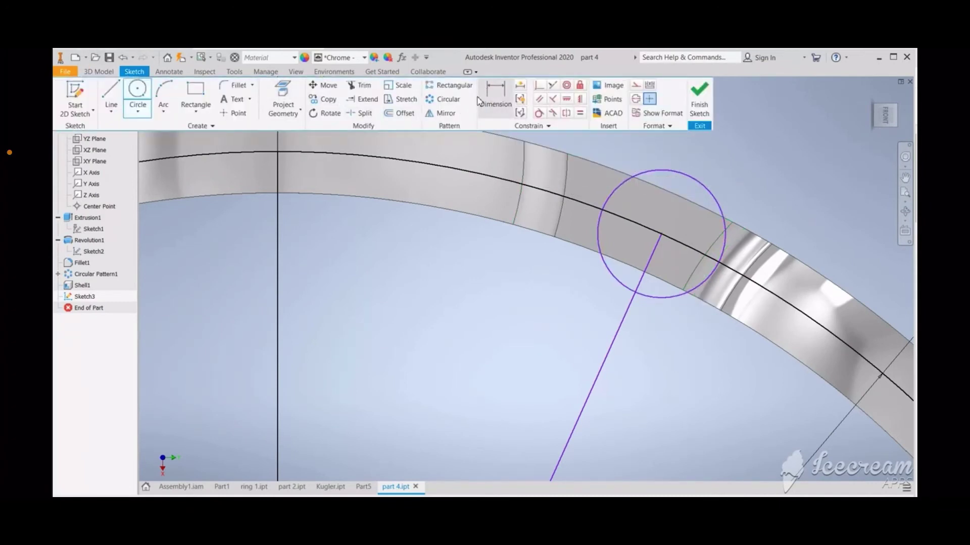
{"action": "left_click", "coordinate": [697, 178]}
{"action": "left_click", "coordinate": [741, 160]}
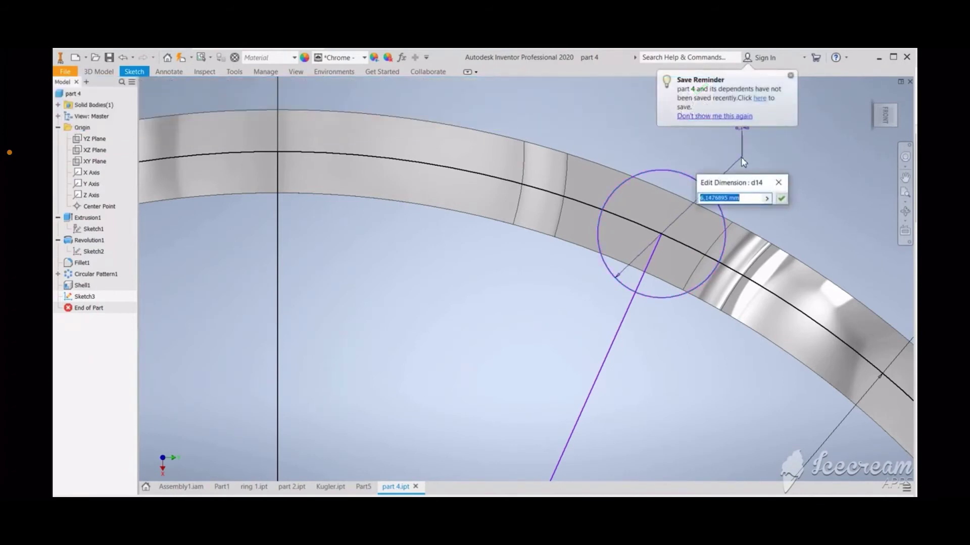
{"action": "type", "text": "2"}
{"action": "key", "text": "Return"}
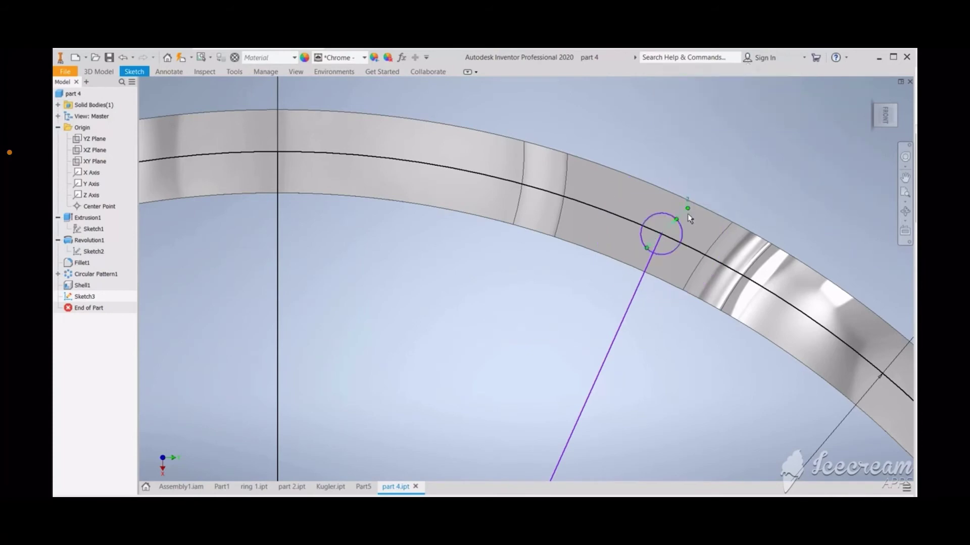
Step: Dimension the angle between the vertical line and the radial line carrying the small circle to 22.5 degrees
{"action": "scroll", "coordinate": [533, 206], "scroll_direction": "down", "scroll_amount": 3}
{"action": "scroll", "coordinate": [531, 206], "scroll_direction": "up", "scroll_amount": 6}
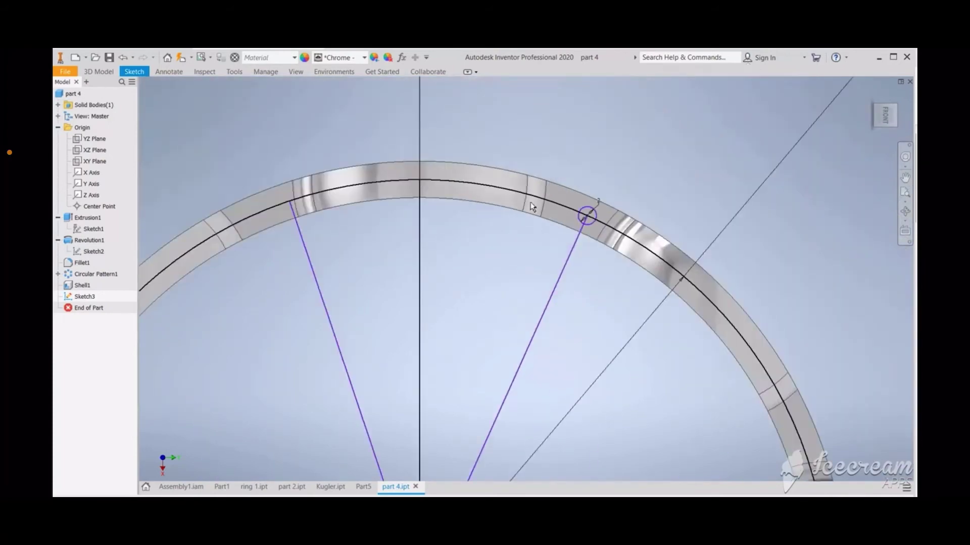
{"action": "left_click", "coordinate": [574, 269]}
{"action": "left_click", "coordinate": [420, 246]}
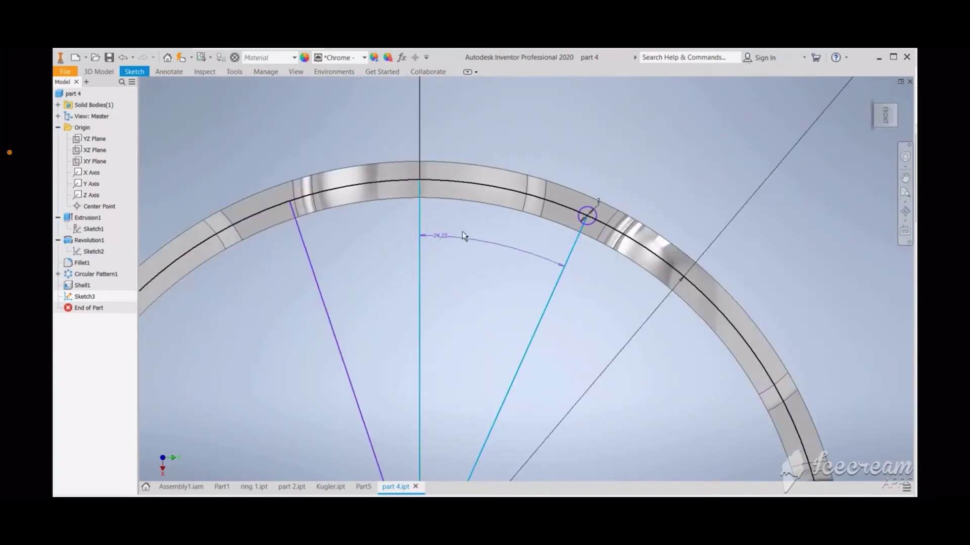
{"action": "left_click", "coordinate": [508, 158]}
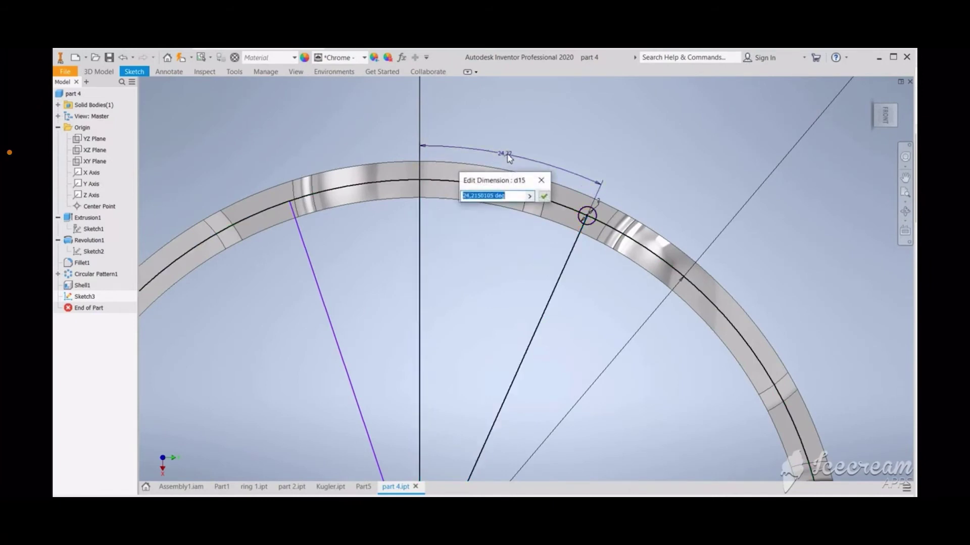
{"action": "type", "text": "22.5"}
{"action": "key", "text": "Return"}
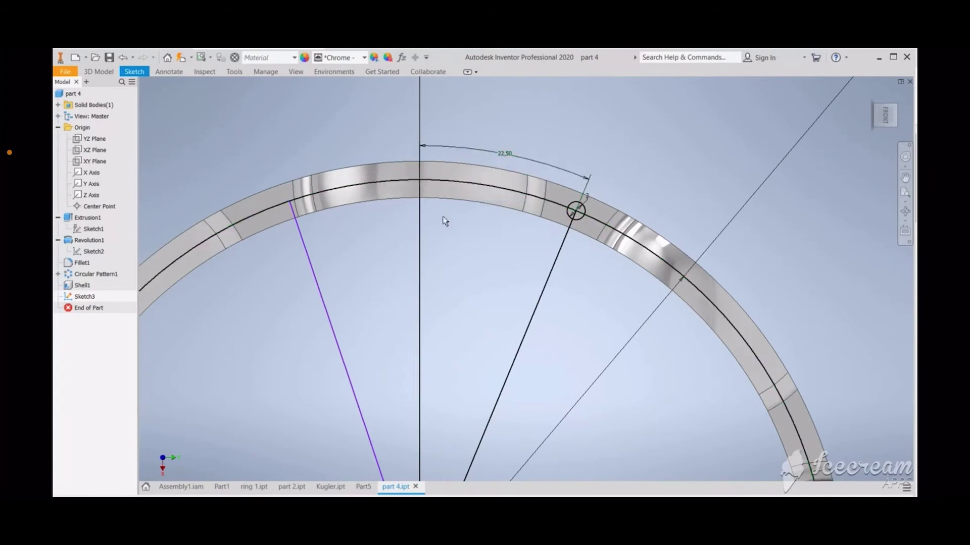
Step: Dimension the angle between the vertical line and the radial line on its other side, without a small circle, to 22.5 degrees
{"action": "left_click", "coordinate": [419, 240]}
{"action": "left_click", "coordinate": [310, 255]}
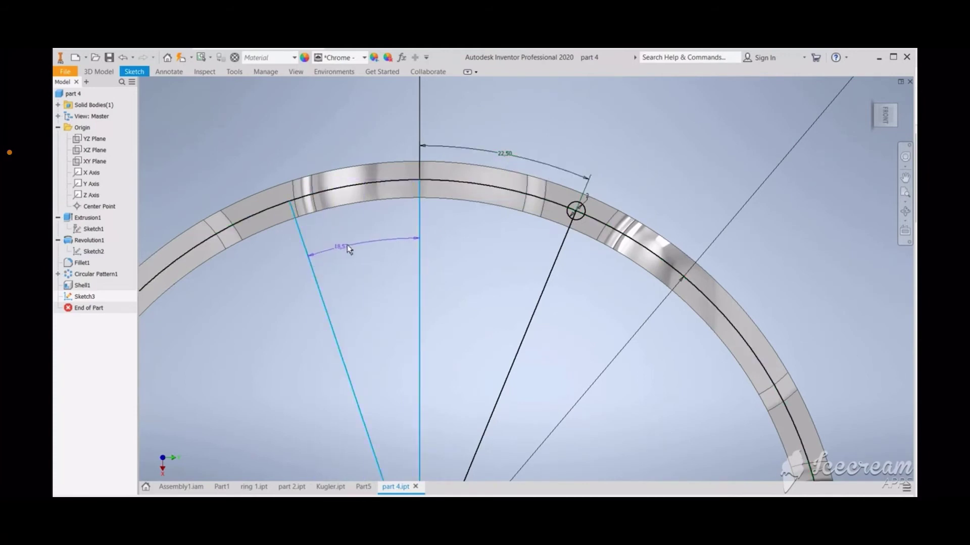
{"action": "left_click", "coordinate": [349, 243]}
{"action": "type", "text": "22.5"}
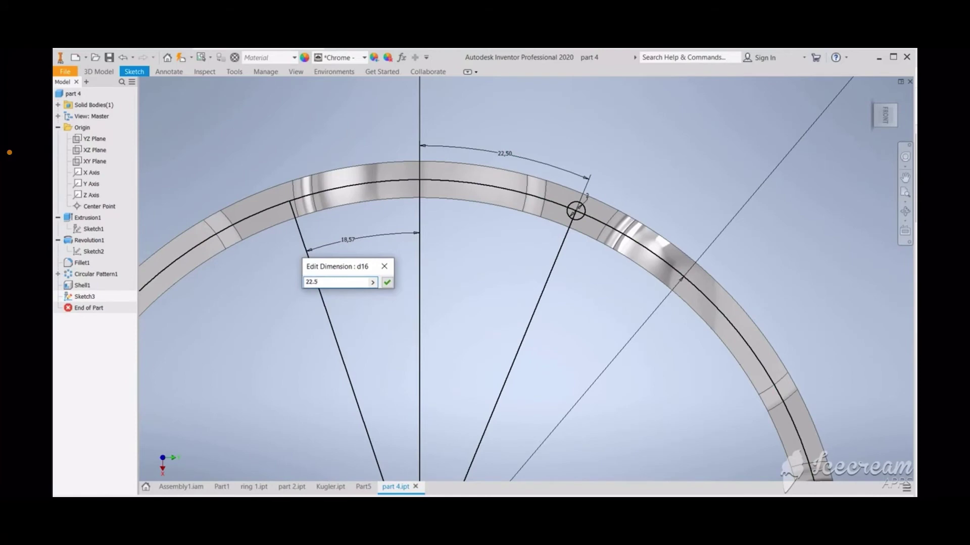
{"action": "key", "text": "Return"}
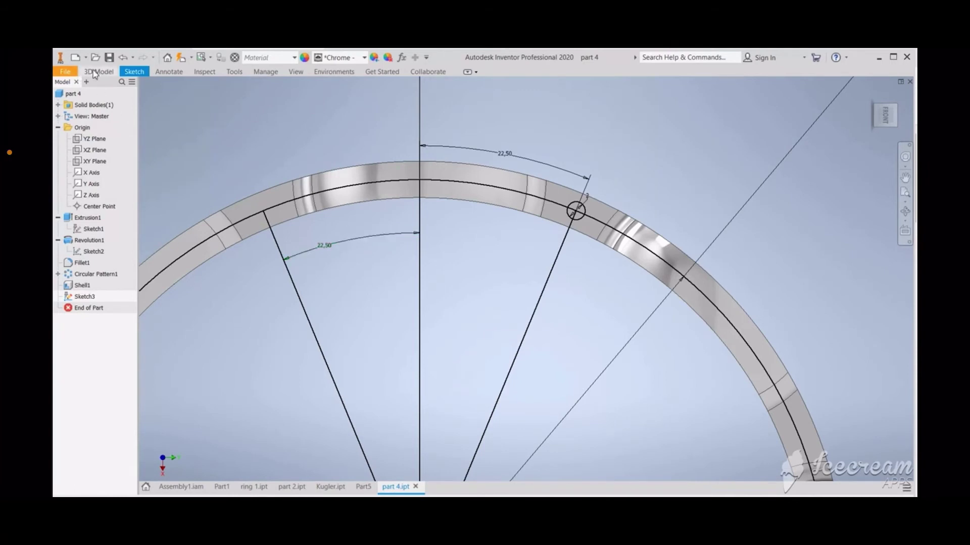
Step: Finish the sketch and start an Extrude, picking the regions inside the 2 mm circle as profiles
{"action": "left_click", "coordinate": [883, 103]}
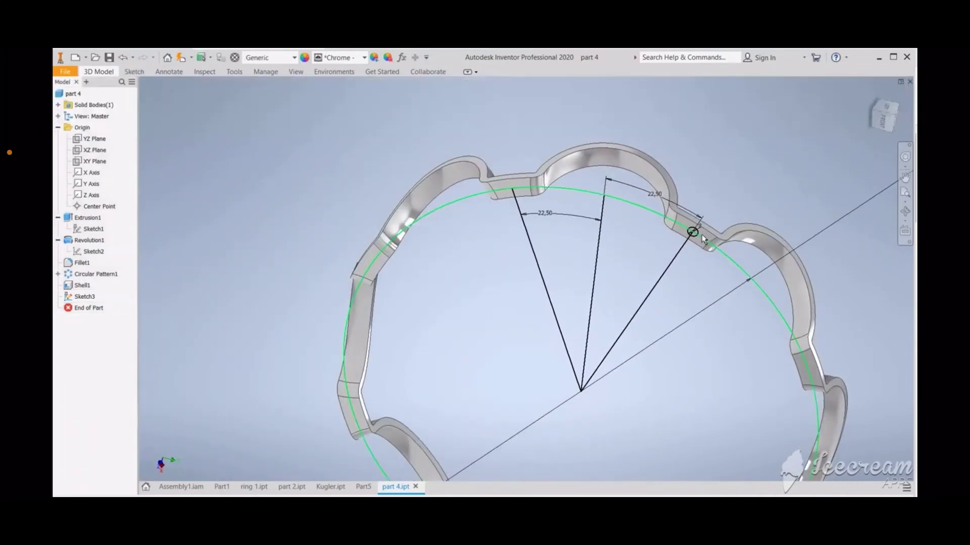
{"action": "scroll", "coordinate": [702, 234], "scroll_direction": "up", "scroll_amount": 3}
{"action": "scroll", "coordinate": [702, 235], "scroll_direction": "down", "scroll_amount": 6}
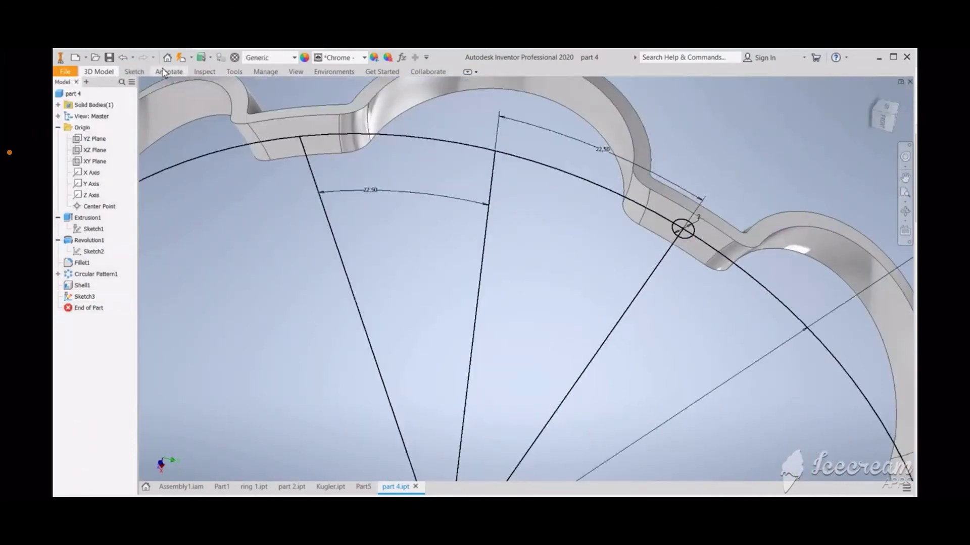
{"action": "left_click", "coordinate": [108, 72]}
{"action": "left_click", "coordinate": [146, 90]}
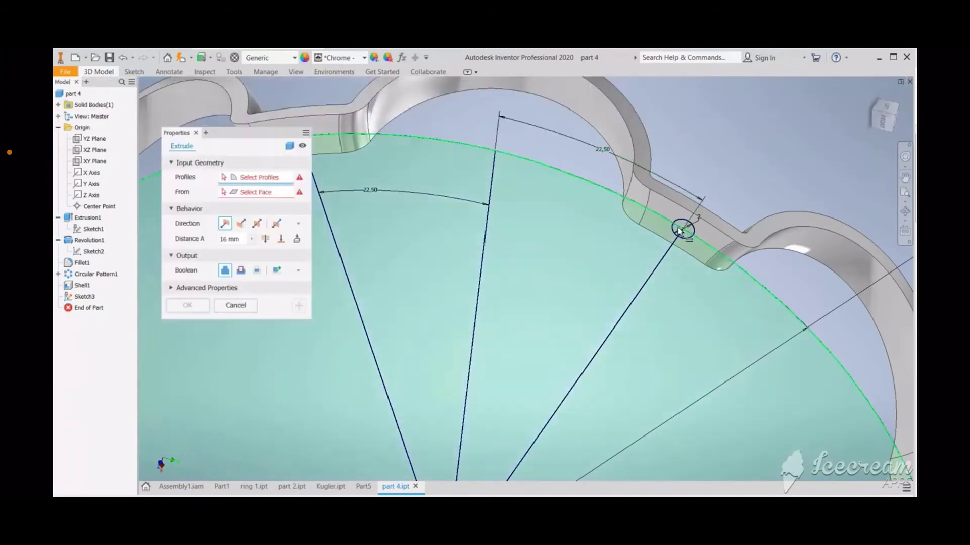
{"action": "scroll", "coordinate": [686, 231], "scroll_direction": "up", "scroll_amount": 5}
{"action": "scroll", "coordinate": [688, 238], "scroll_direction": "down", "scroll_amount": 5}
{"action": "scroll", "coordinate": [688, 237], "scroll_direction": "down", "scroll_amount": 3}
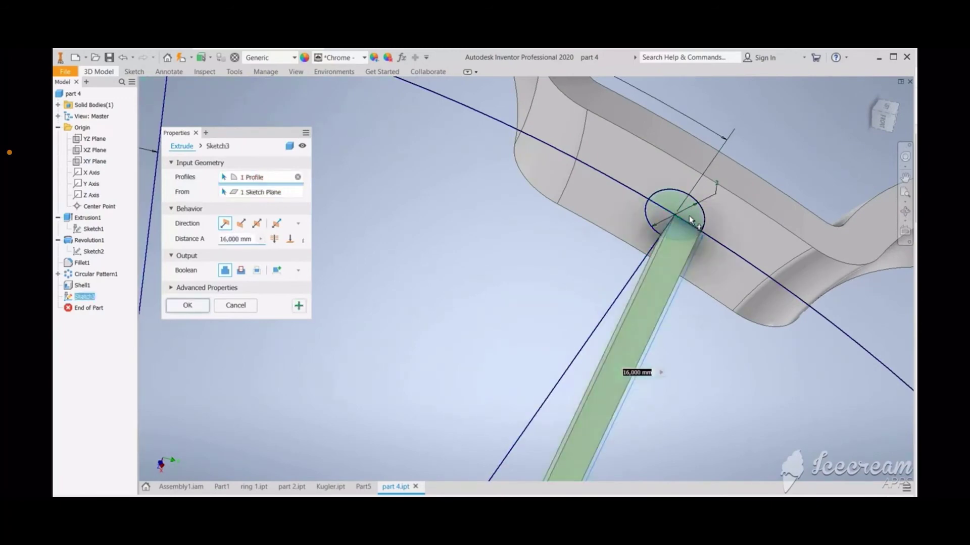
{"action": "left_click", "coordinate": [688, 218]}
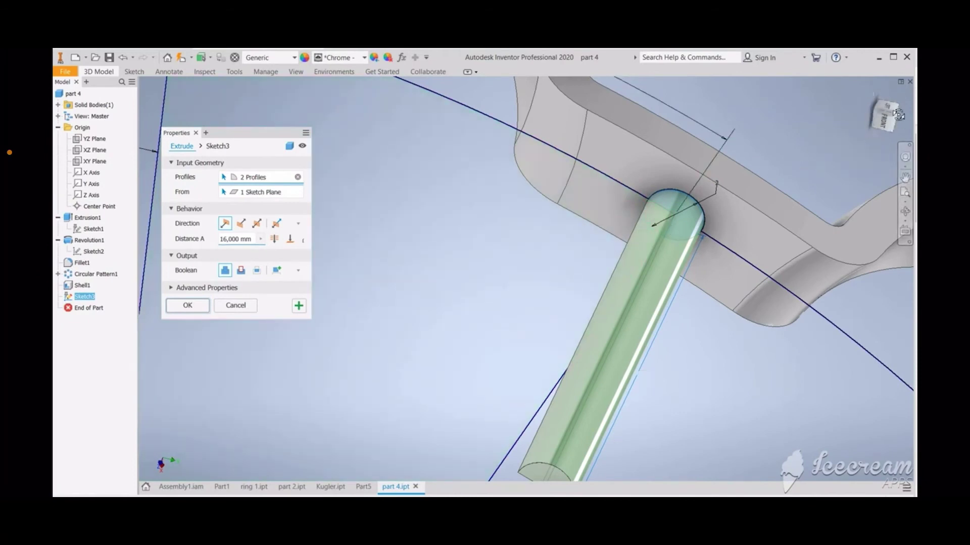
{"action": "left_click", "coordinate": [883, 116]}
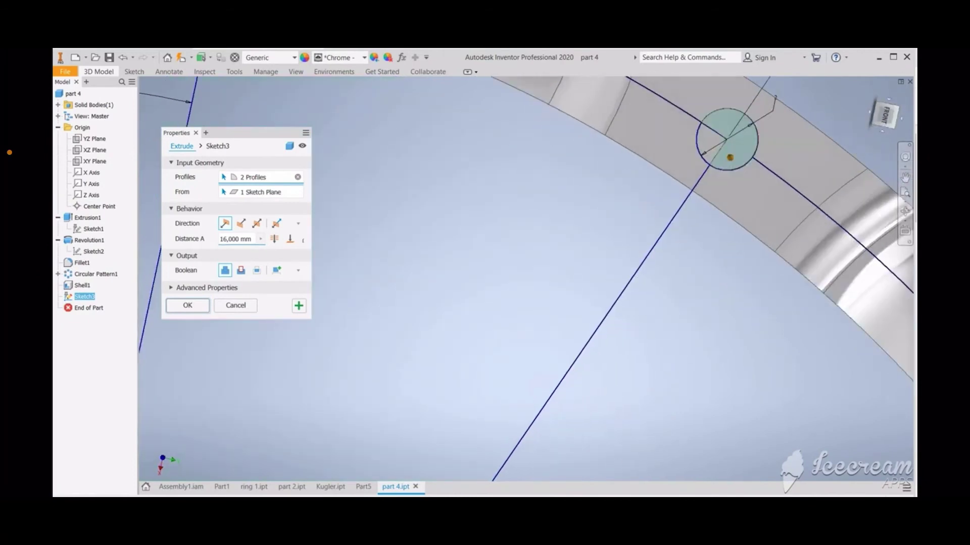
{"action": "left_click", "coordinate": [705, 137]}
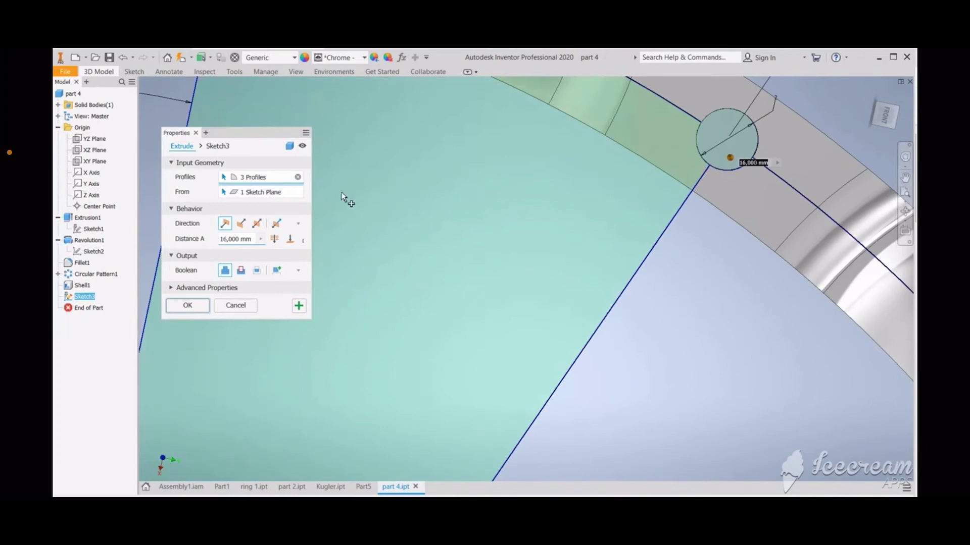